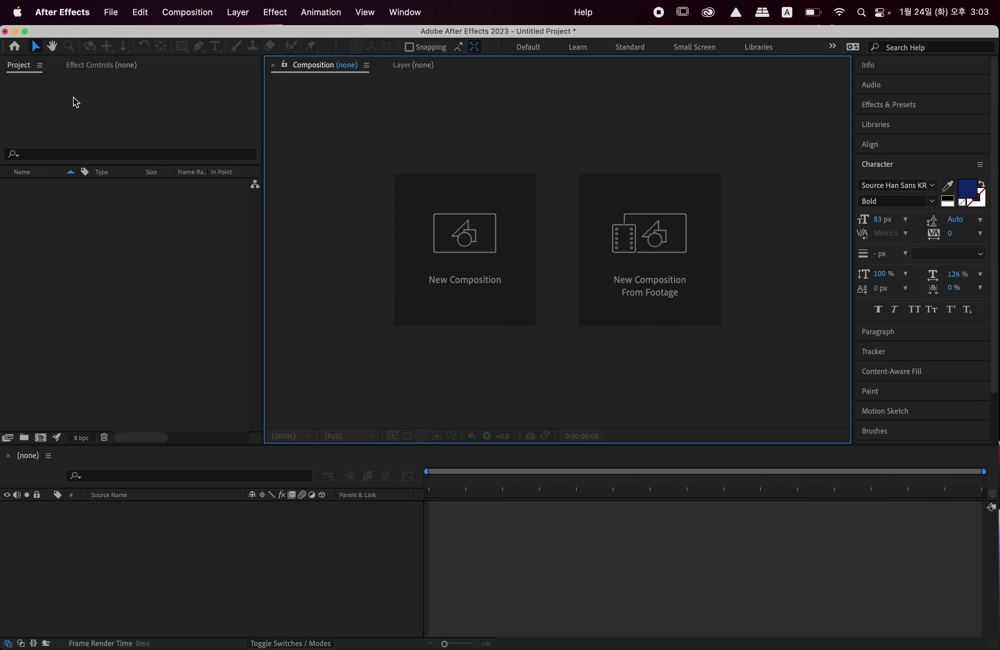
Step: Check the installed After Effects version in About After Effects
{"action": "left_click", "coordinate": [76, 19]}
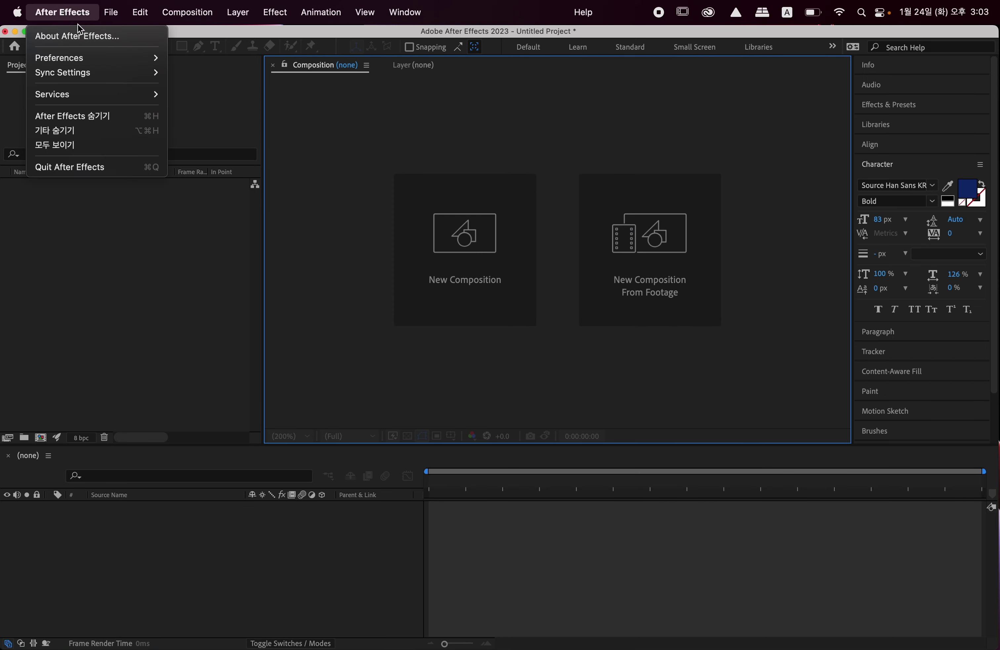
{"action": "left_click", "coordinate": [85, 37]}
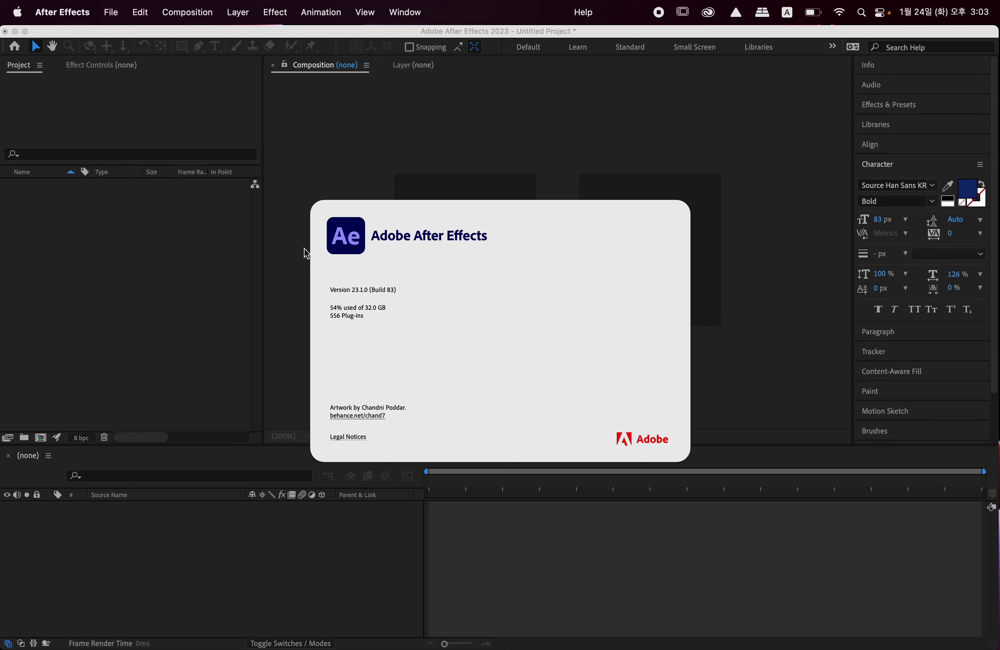
{"action": "left_click", "coordinate": [402, 264]}
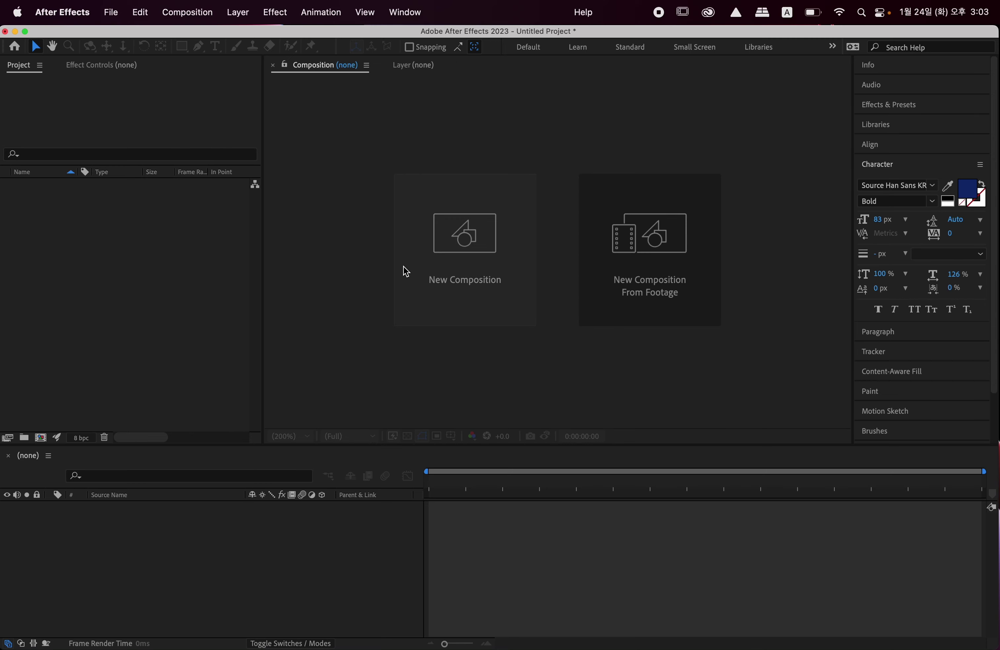
Step: Create Comp 1 with the default 1920×1080, 29.97 fps composition settings
{"action": "left_click", "coordinate": [469, 248]}
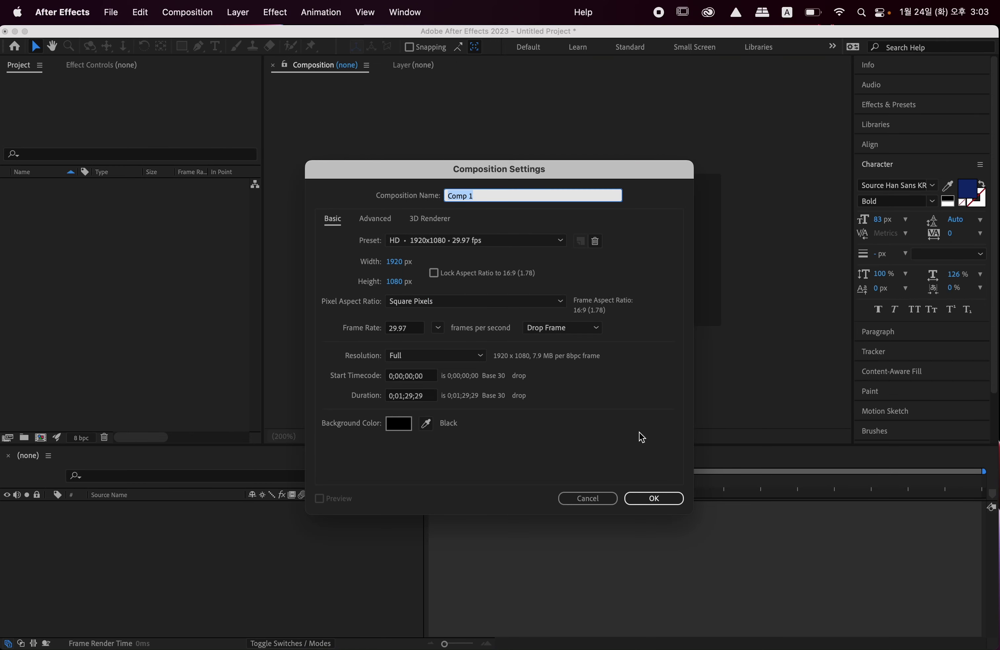
{"action": "left_click", "coordinate": [674, 499]}
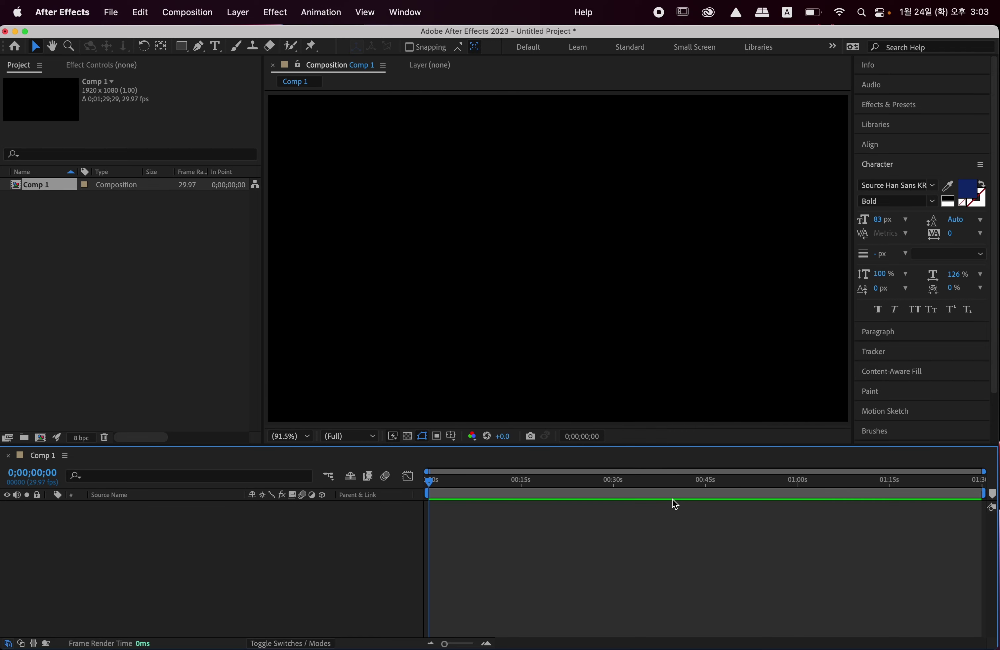
{"action": "left_click", "coordinate": [250, 16]}
Step: Add a new Maxon Cinema 4D file layer saved as ae_asset.c4d
{"action": "mouse_move", "coordinate": [261, 36]}
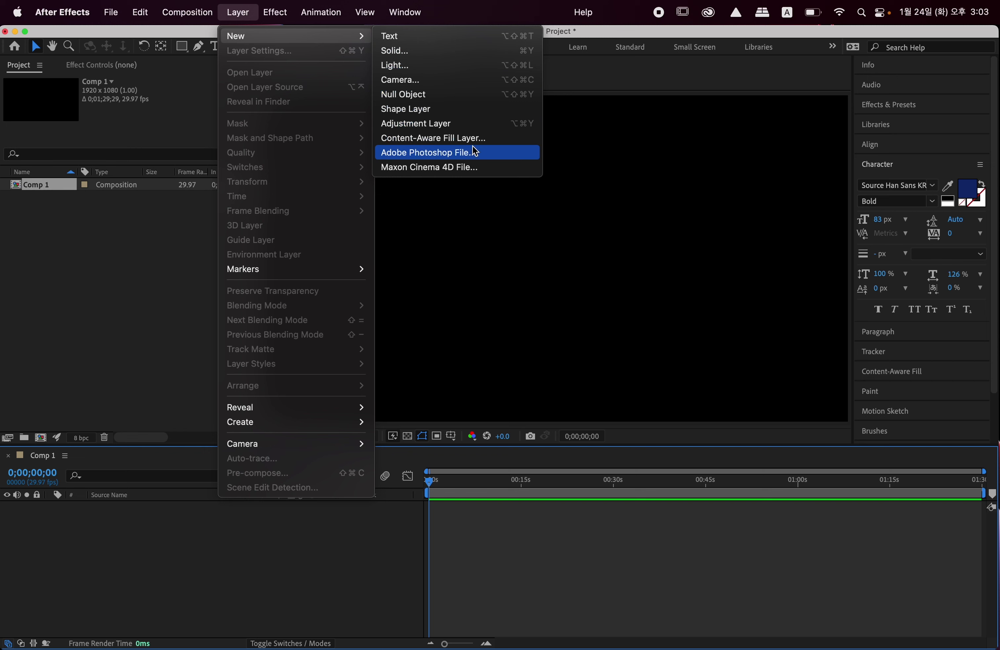
{"action": "left_click", "coordinate": [480, 168]}
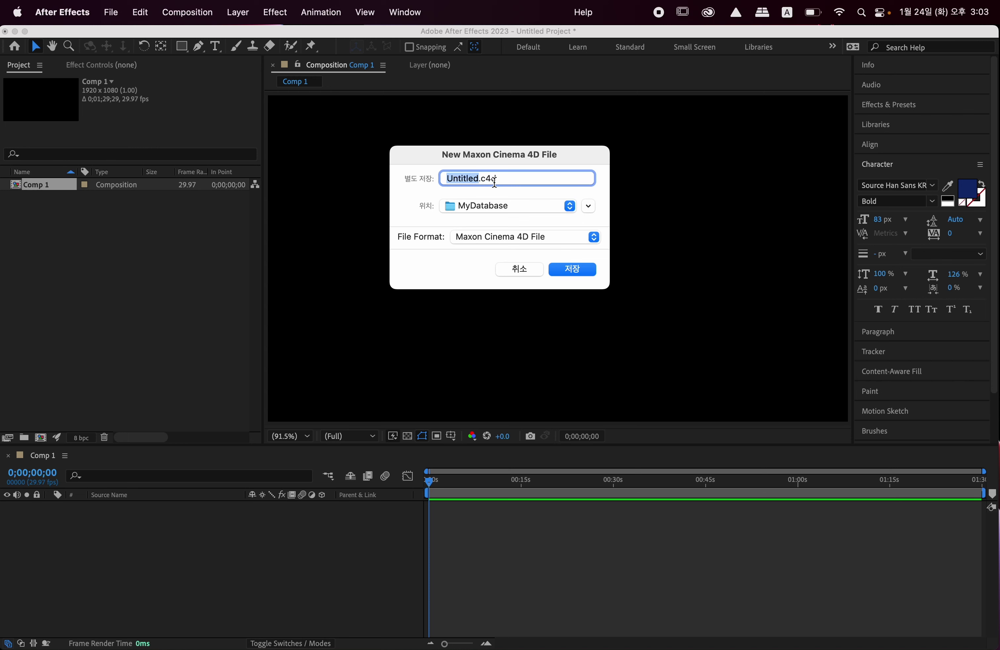
{"action": "type", "text": "a"}
{"action": "type", "text": "e_as"}
{"action": "type", "text": "set"}
{"action": "left_click", "coordinate": [575, 271]}
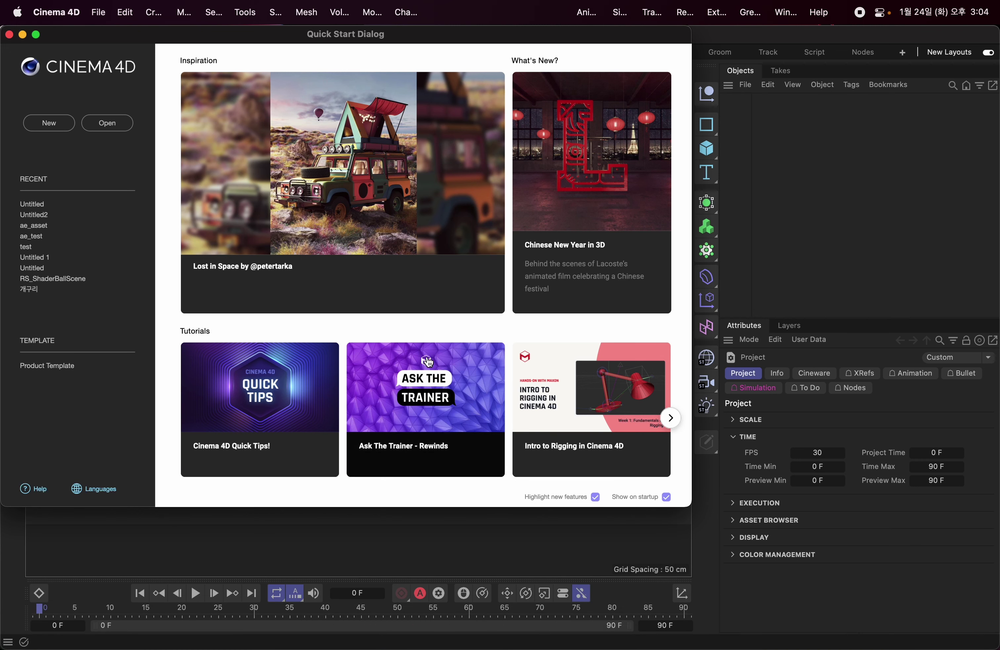
Step: Dismiss Cinema 4D's Quick Start Dialog and return to After Effects
{"action": "left_click", "coordinate": [10, 35]}
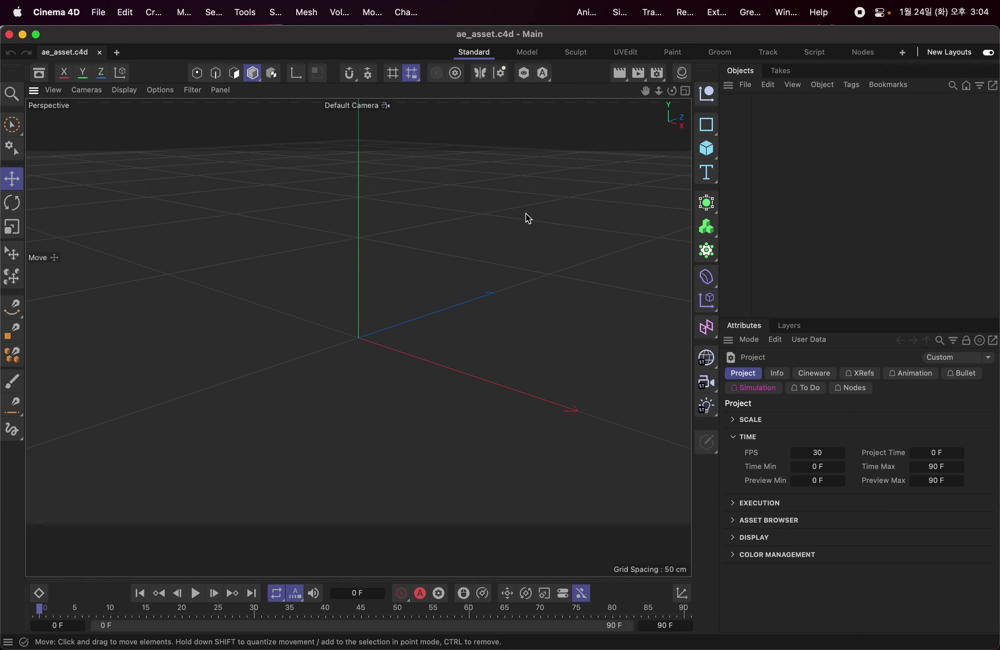
{"action": "key", "text": "super+Tab"}
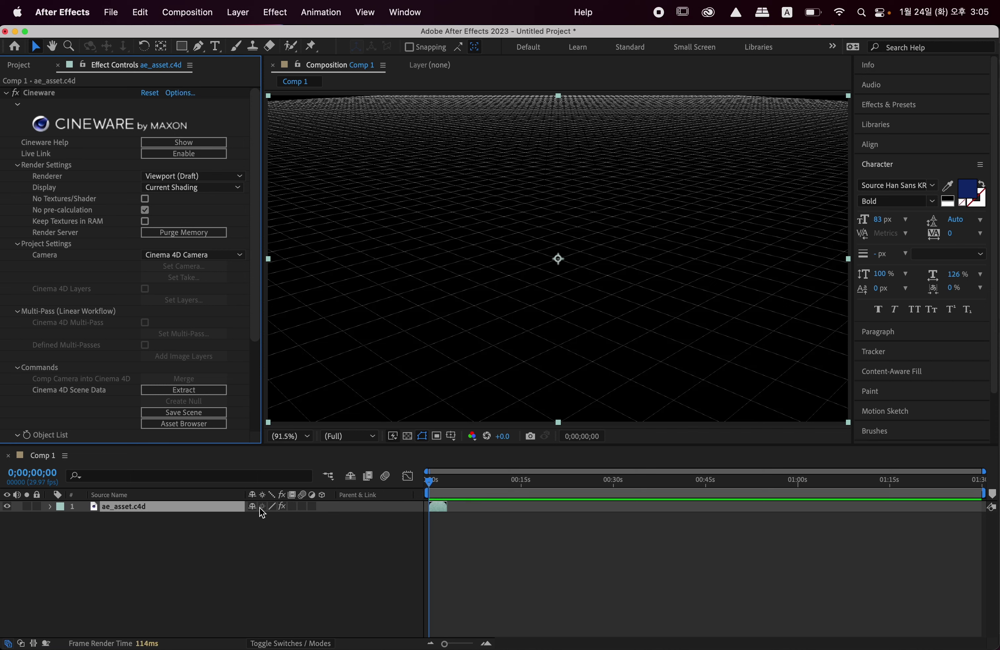
Step: Zoom the timeline in to frame level on the ae_asset.c4d layer
{"action": "left_click", "coordinate": [448, 506]}
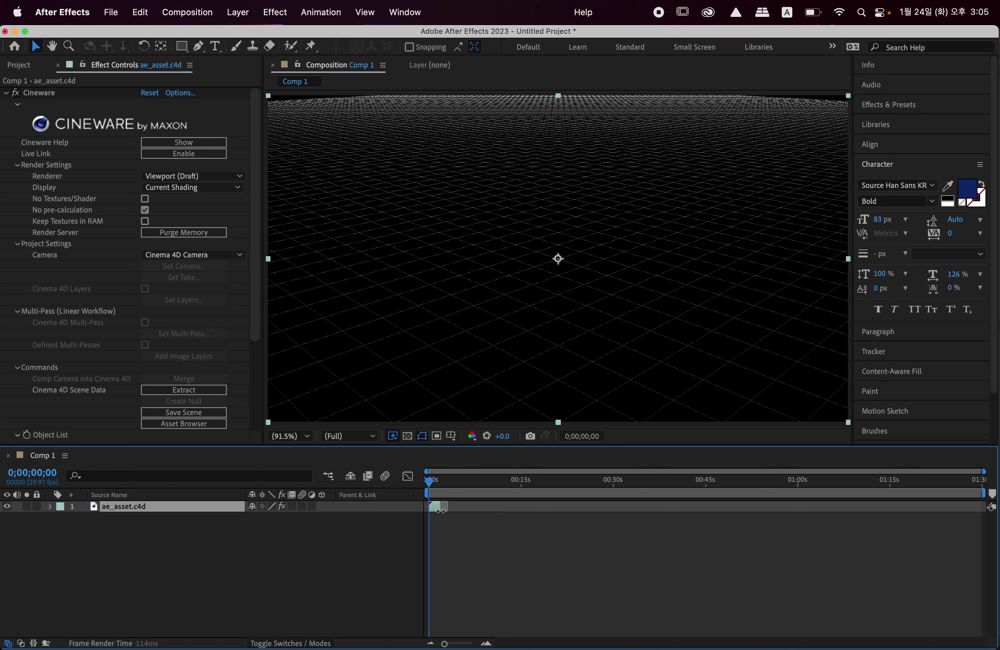
{"action": "key", "text": "equal"}
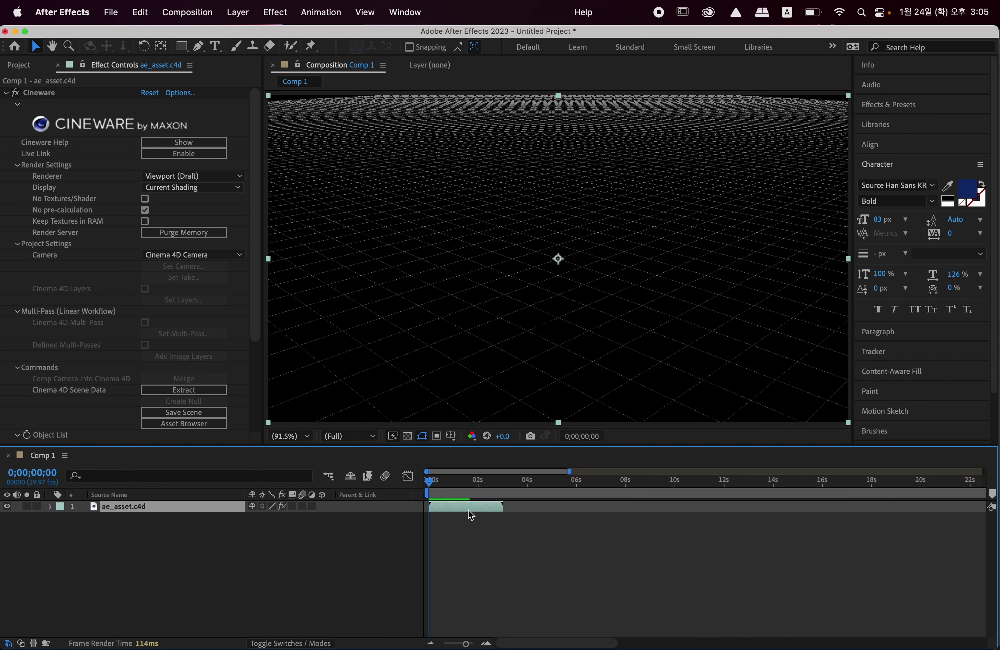
{"action": "key", "text": "equal"}
{"action": "key", "text": "equal"}
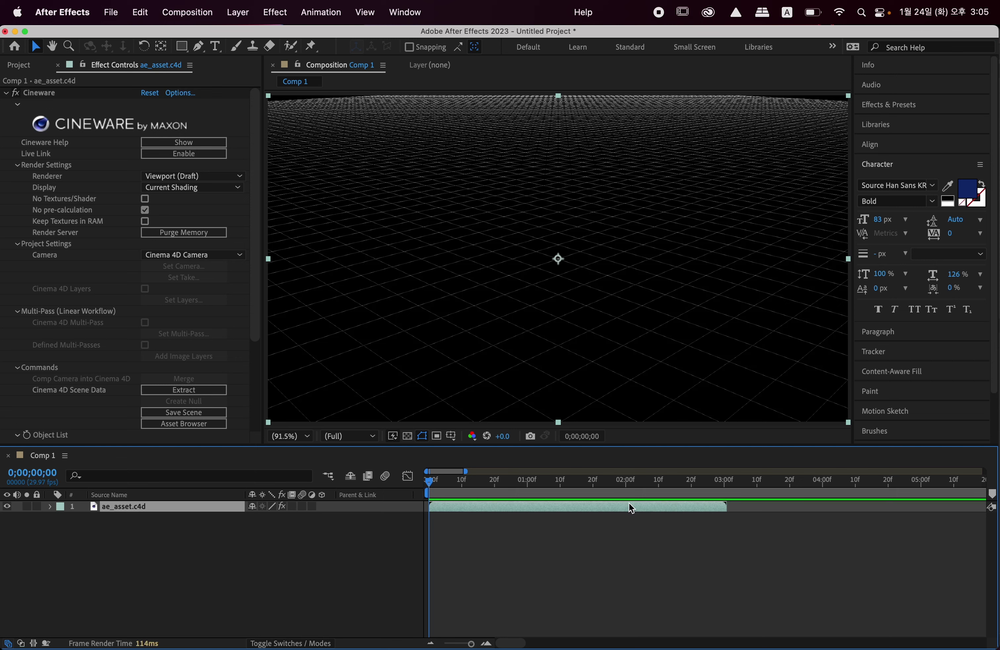
{"action": "key", "text": "super+Tab"}
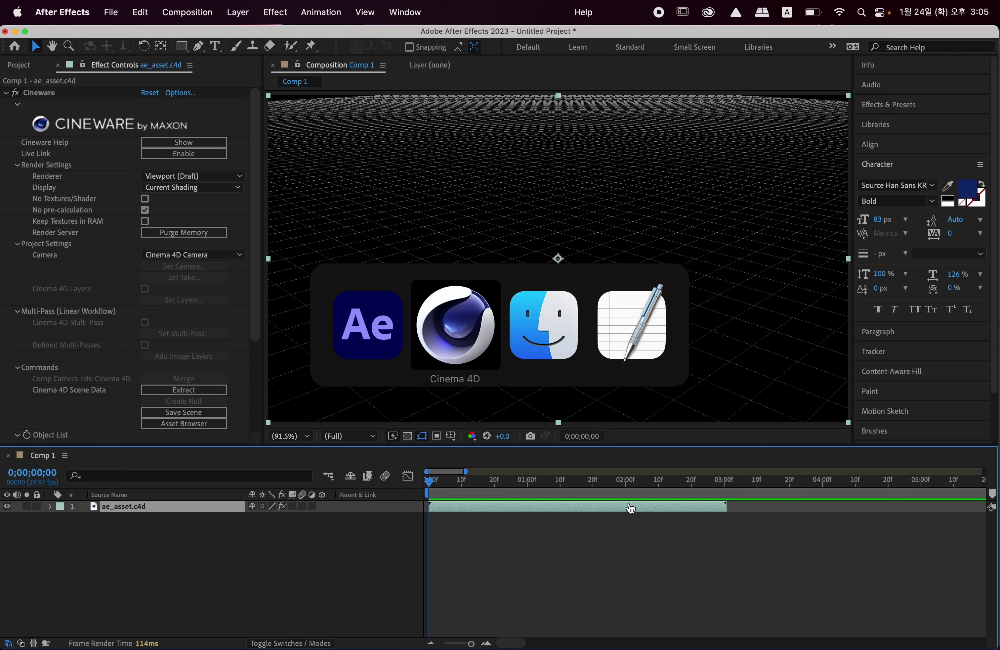
Step: Set the Cinema 4D scene end to 4000 F and save ae_asset.c4d
{"action": "left_click", "coordinate": [454, 343]}
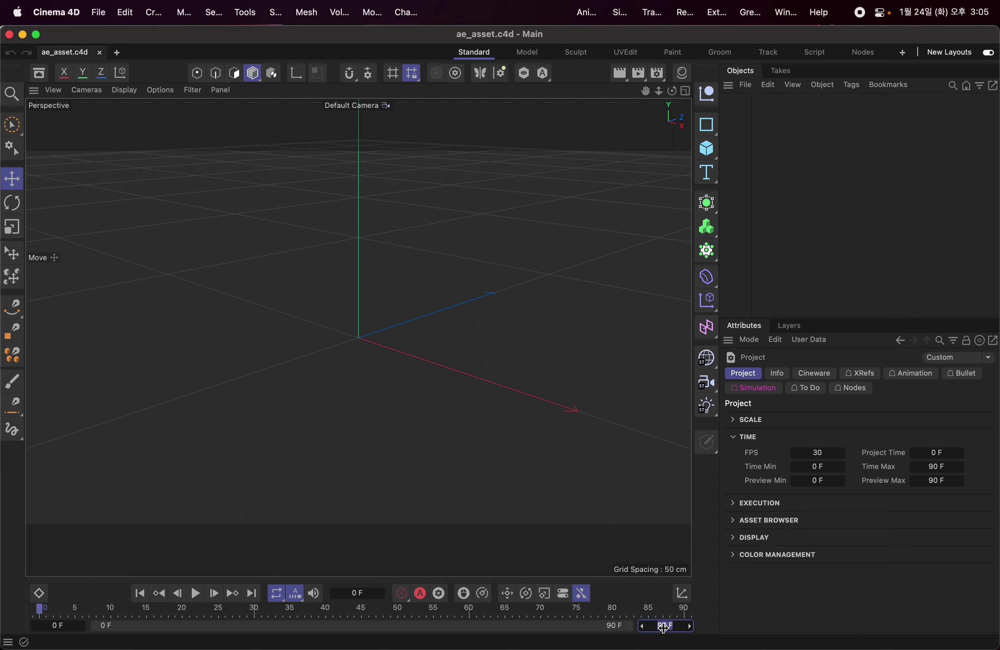
{"action": "key", "text": "BackSpace"}
{"action": "type", "text": "4000"}
{"action": "key", "text": "Return"}
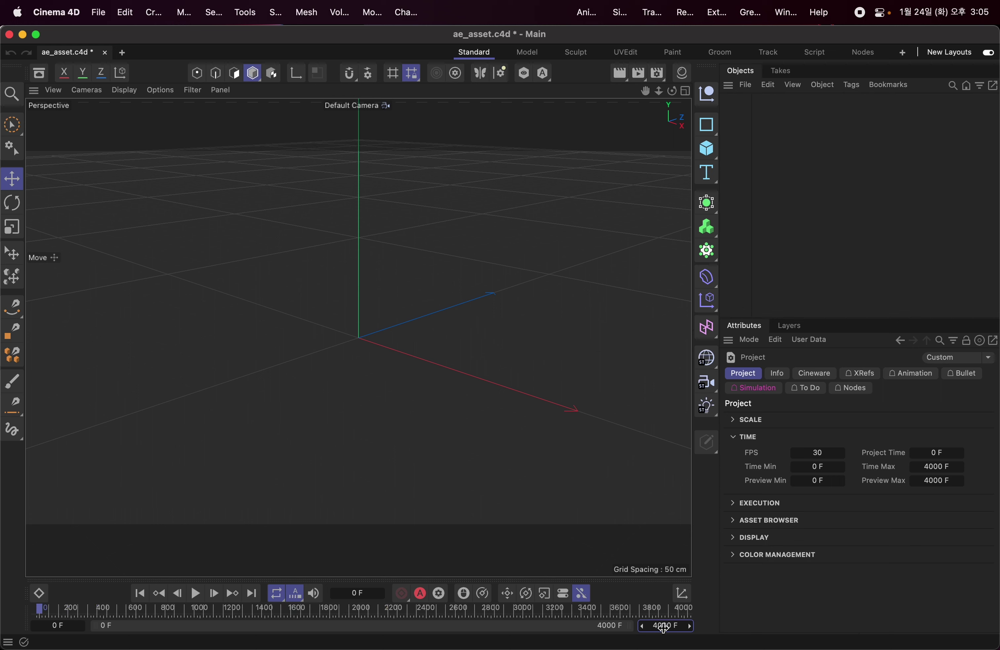
{"action": "key", "text": "super+Tab"}
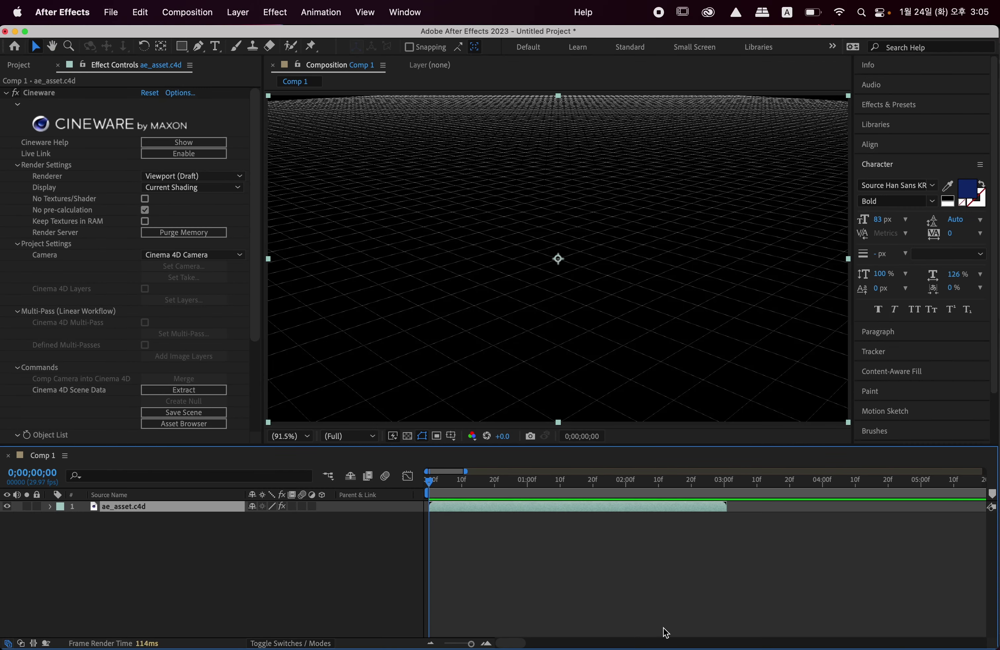
{"action": "key", "text": "super+Tab"}
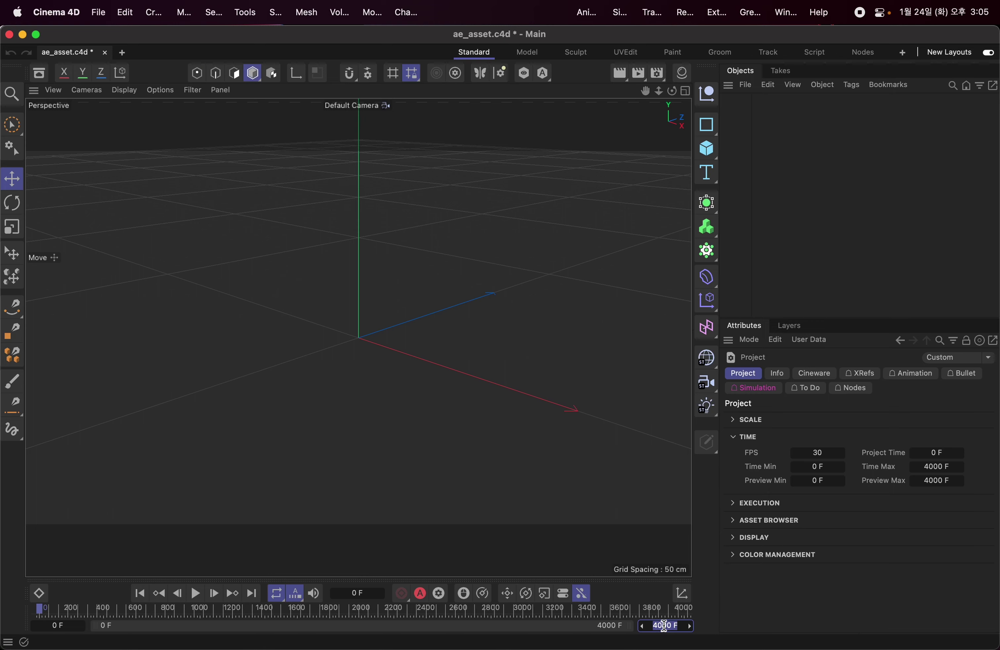
{"action": "key", "text": "super+s"}
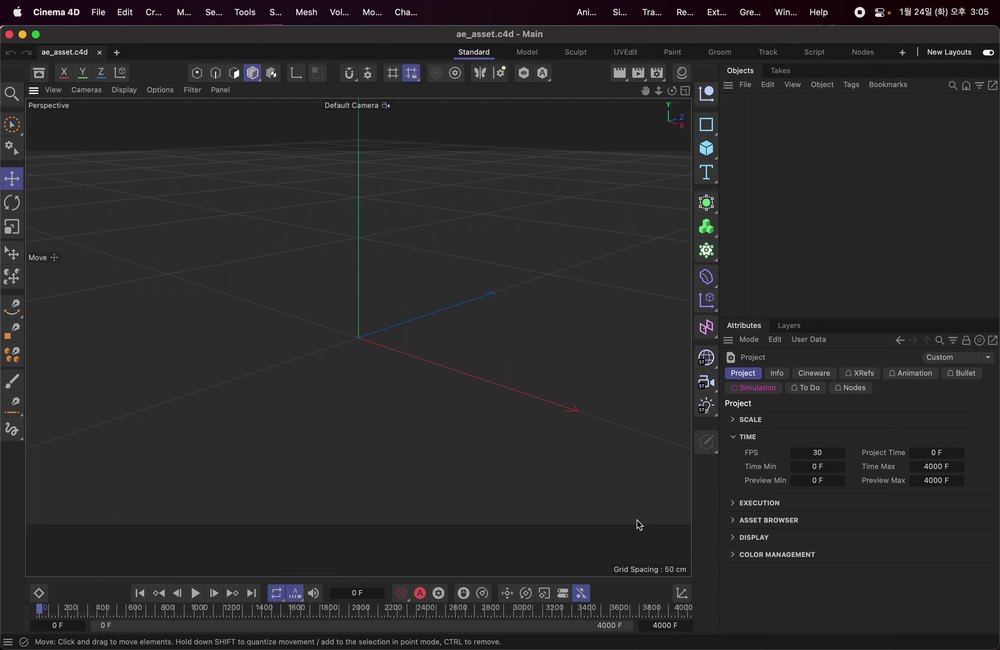
Step: Drag the ae_asset.c4d layer's out point to the end of Comp 1
{"action": "key", "text": "super+Tab"}
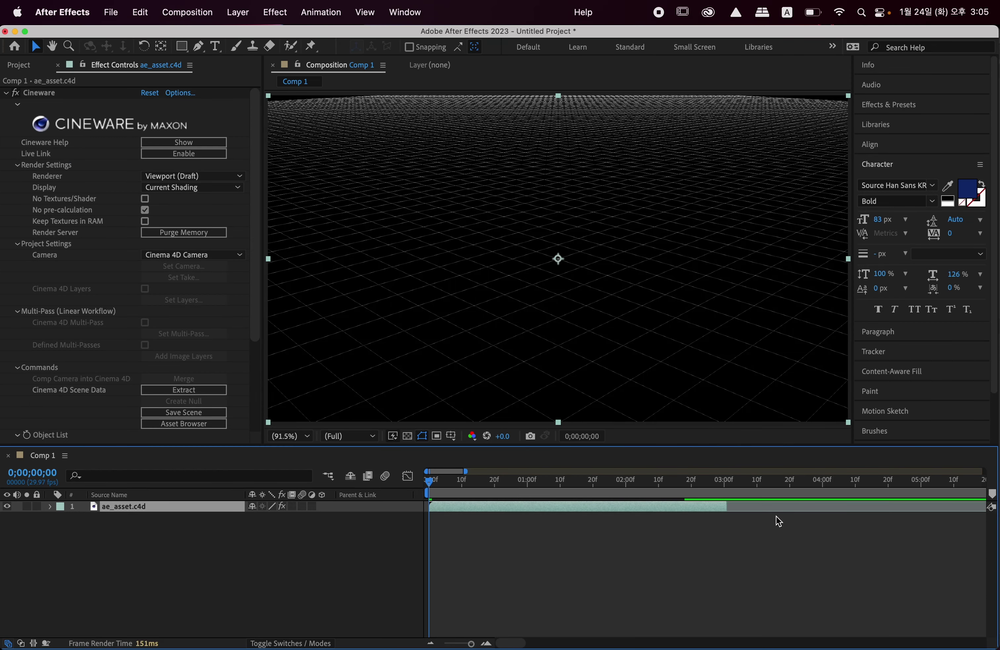
{"action": "key", "text": "minus"}
{"action": "key", "text": "minus"}
{"action": "key", "text": "minus"}
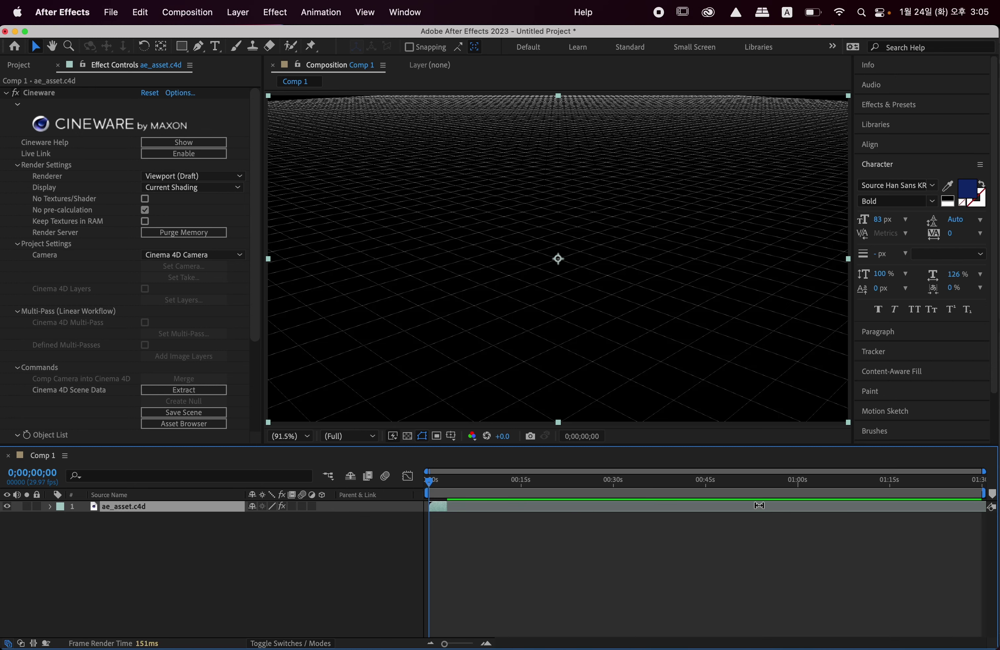
{"action": "mouse_move", "coordinate": [446, 505]}
{"action": "left_mouse_down"}
{"action": "mouse_move", "coordinate": [755, 515]}
{"action": "mouse_move", "coordinate": [993, 508]}
{"action": "left_mouse_up"}
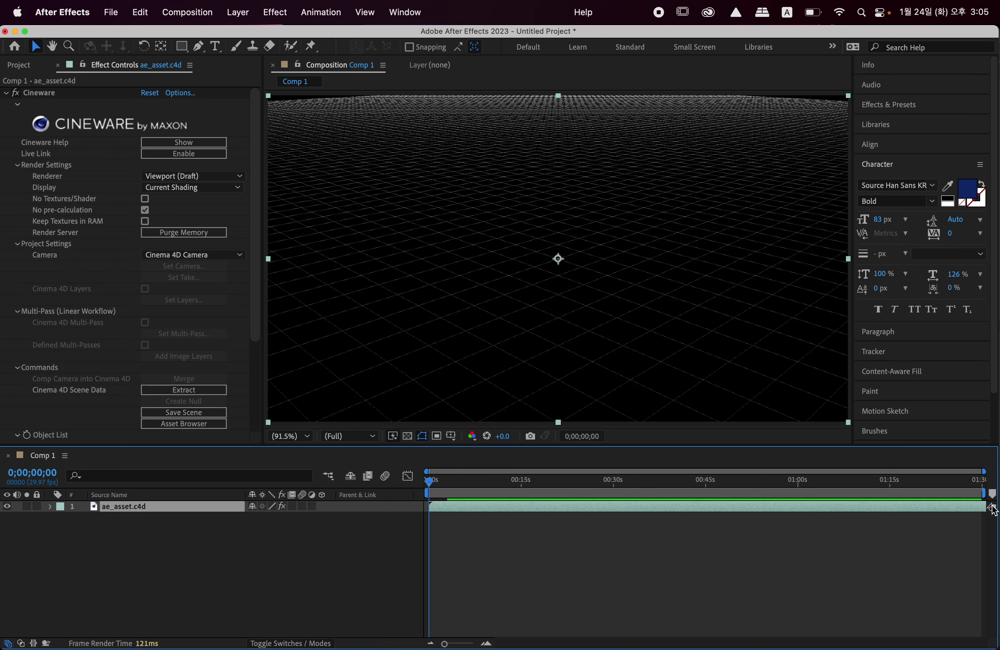
Step: Open the Maxon asset library from the Cineware effect
{"action": "left_click", "coordinate": [204, 431]}
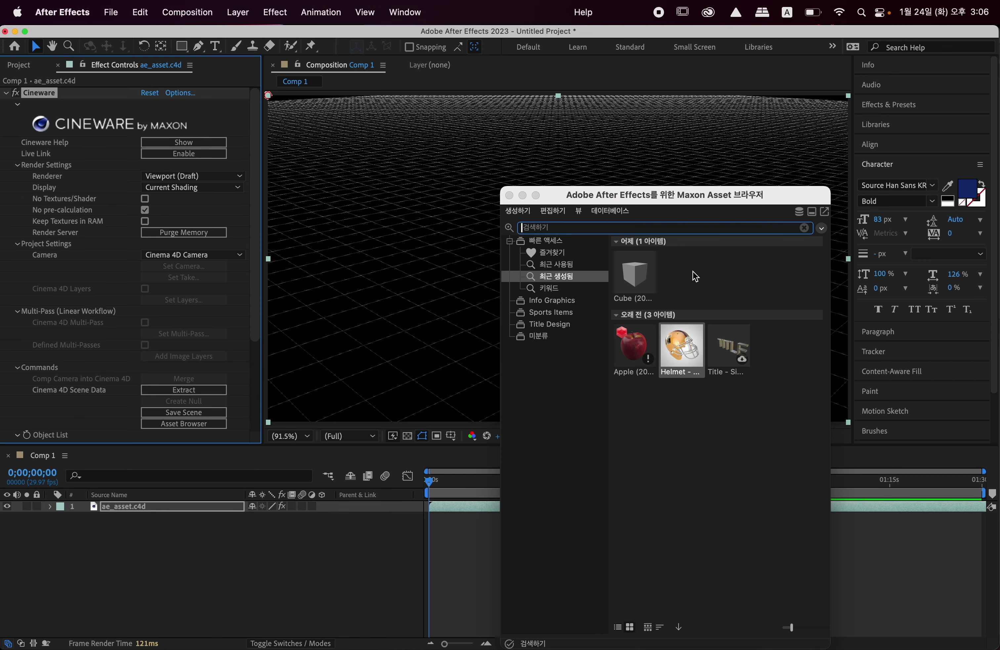
{"action": "key", "text": "super+Tab"}
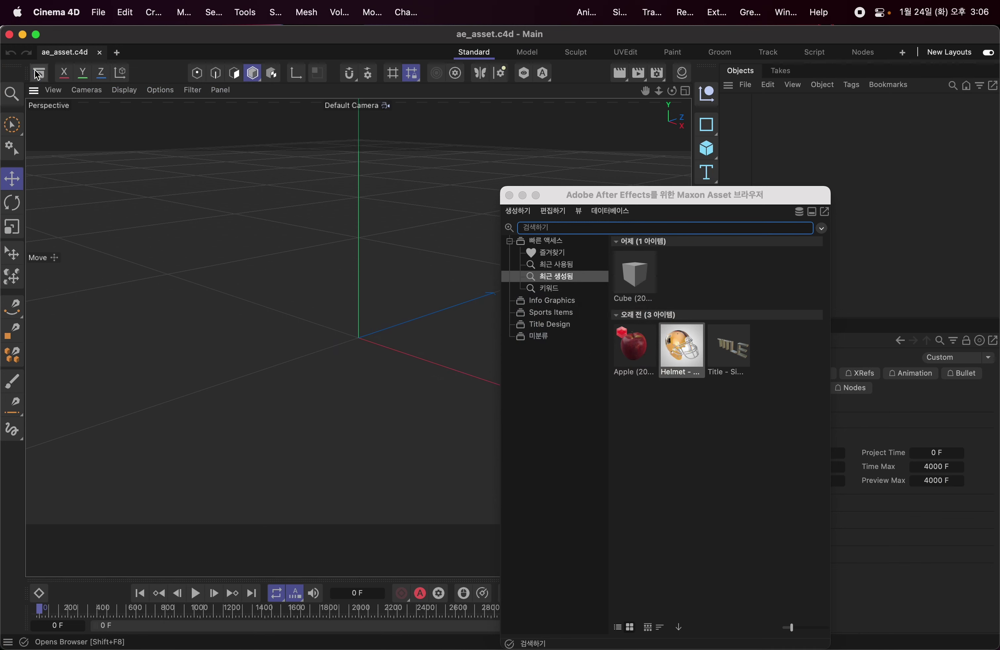
{"action": "left_click", "coordinate": [39, 73]}
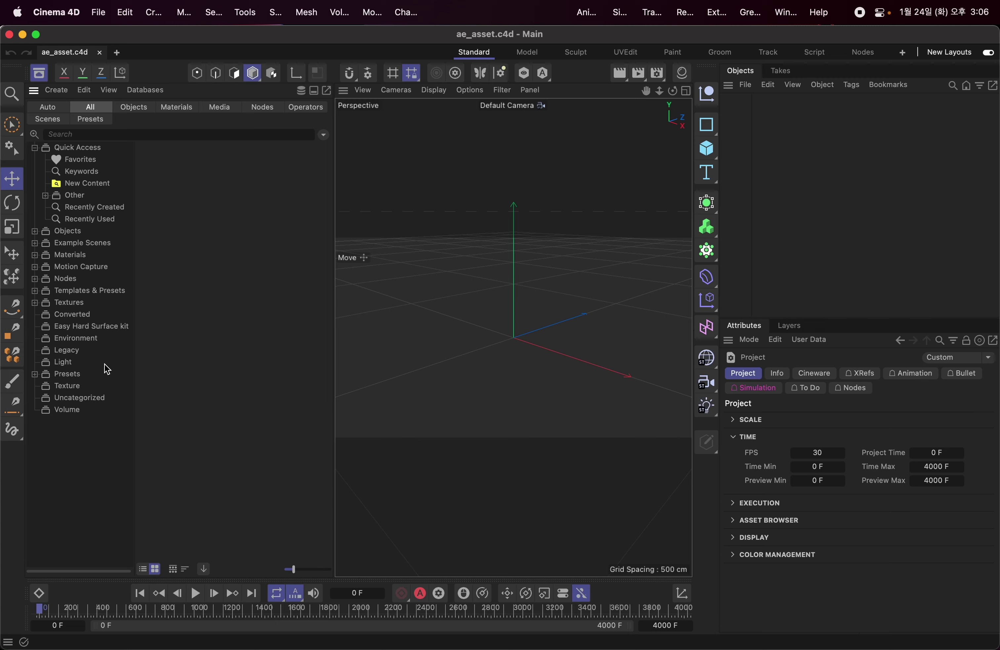
{"action": "key", "text": "super+Tab"}
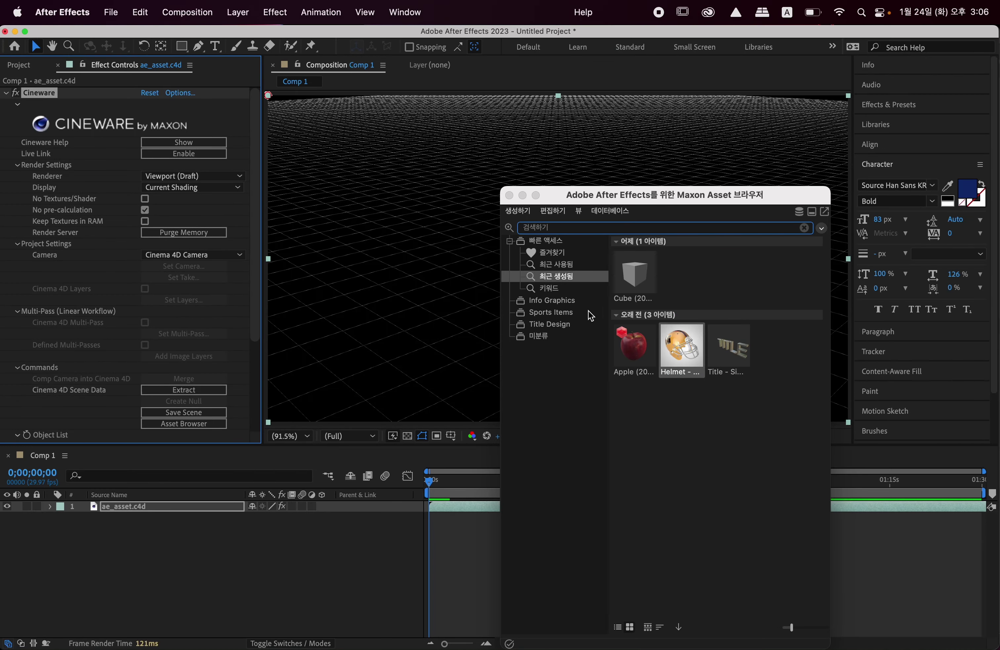
Step: Browse the Sports Items assets and add the football helmet to the scene
{"action": "left_click", "coordinate": [553, 303]}
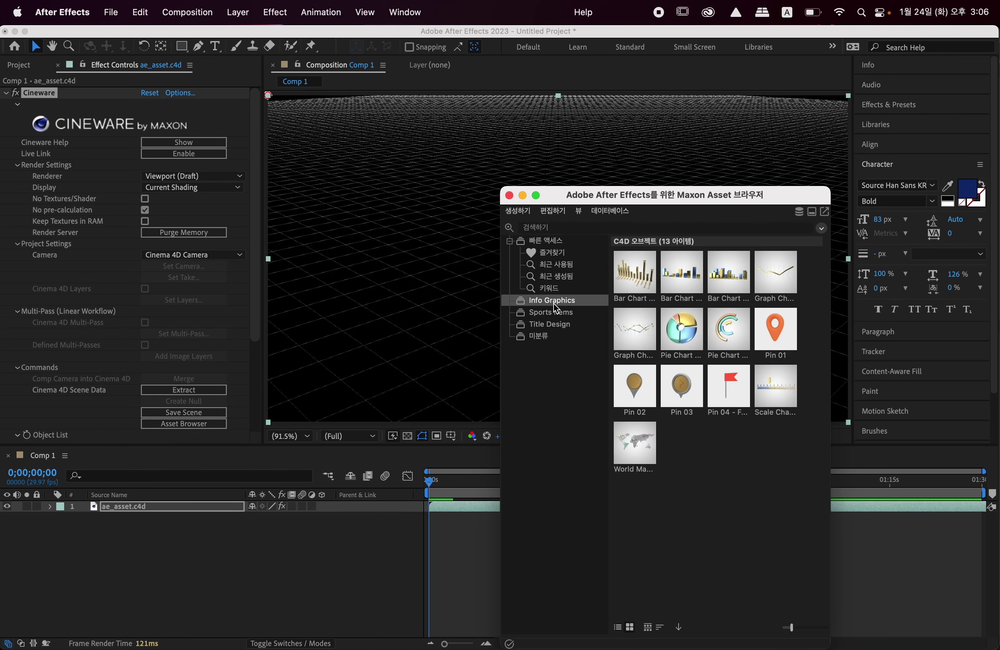
{"action": "left_click", "coordinate": [558, 311]}
{"action": "key", "text": "Down"}
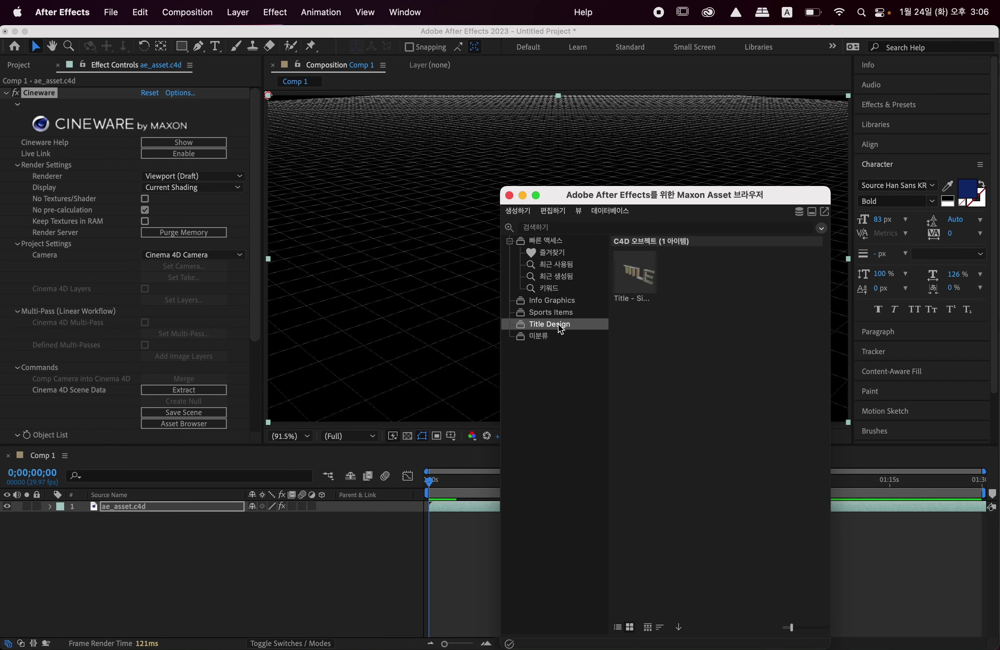
{"action": "left_click", "coordinate": [558, 313]}
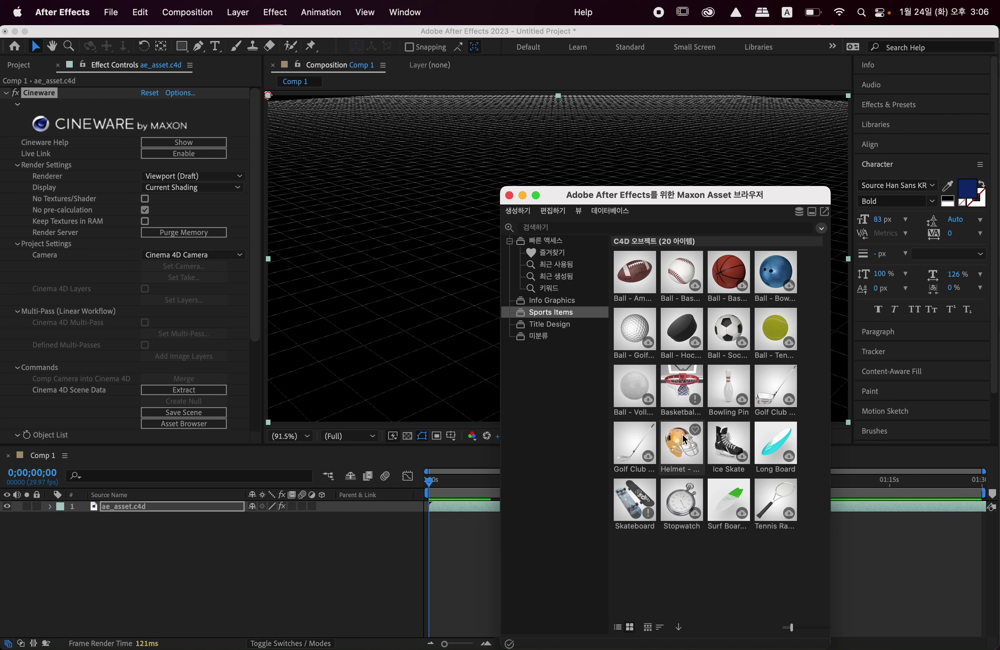
{"action": "left_click", "coordinate": [742, 399]}
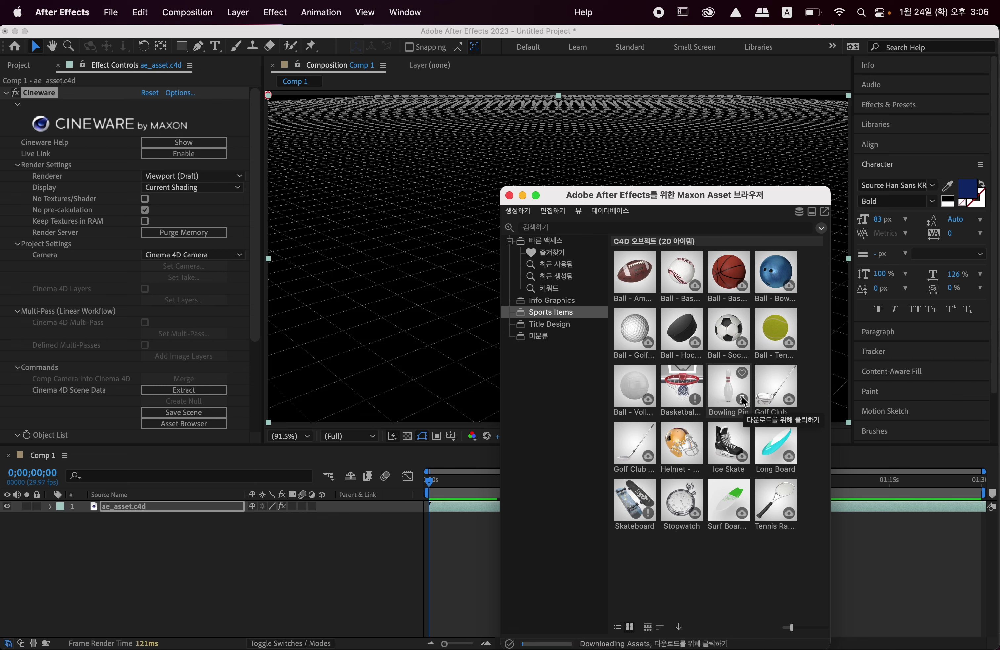
{"action": "left_click", "coordinate": [688, 441]}
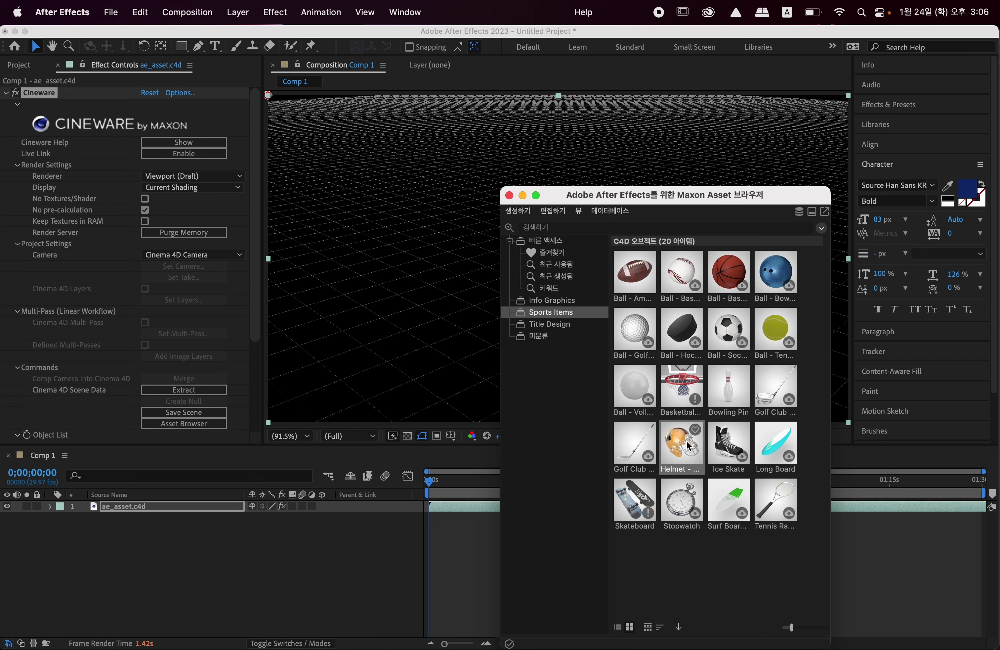
{"action": "left_click", "coordinate": [509, 195]}
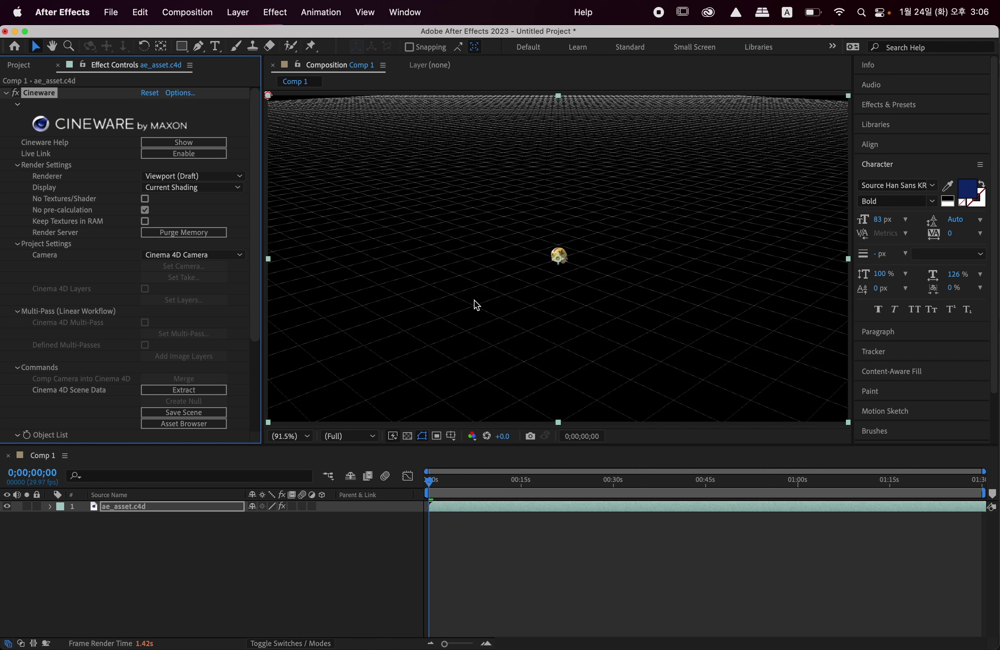
Step: Create a null tied to Football Helmet from Cineware's Object List
{"action": "left_click", "coordinate": [166, 504]}
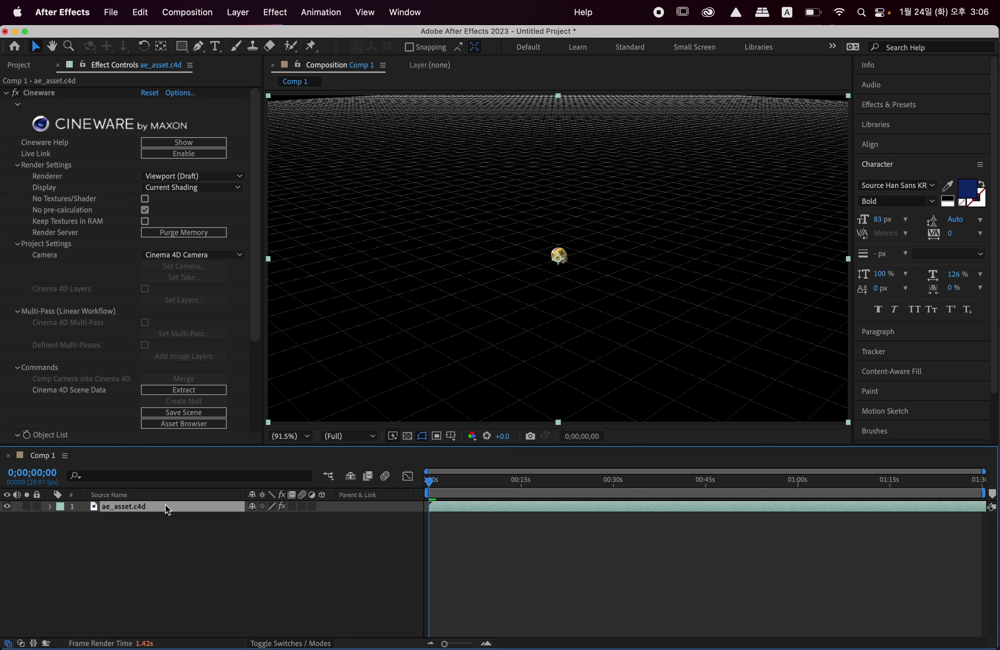
{"action": "left_click_drag", "start_coordinate": [121, 508], "coordinate": [170, 450]}
{"action": "left_click", "coordinate": [258, 363]}
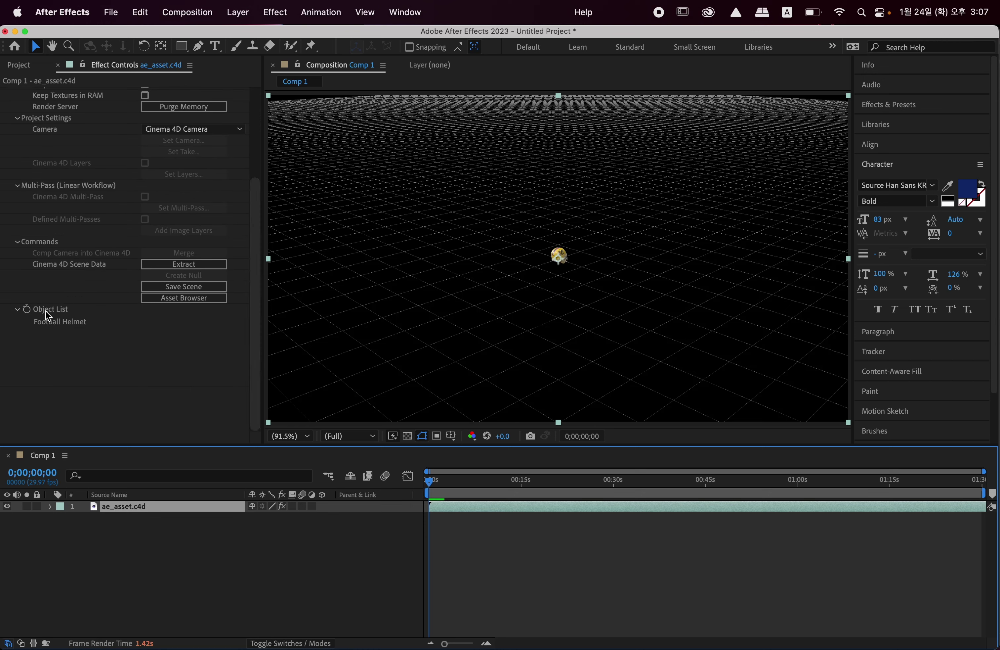
{"action": "left_click", "coordinate": [61, 322]}
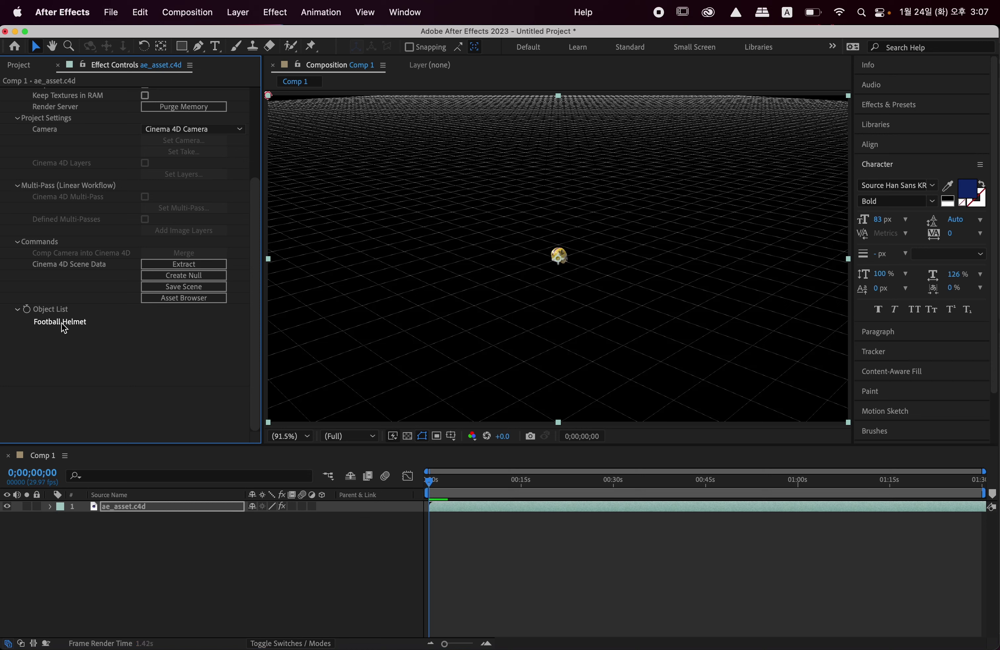
{"action": "left_click", "coordinate": [199, 280]}
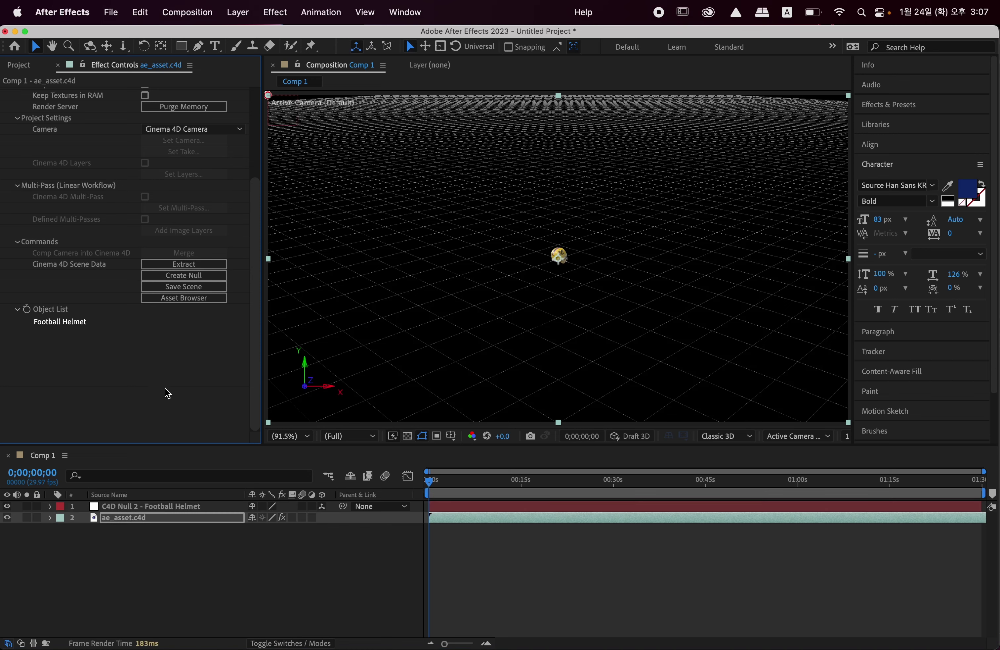
Step: Scale the 'C4D Null 2 - Football Helmet' layer up to 907%
{"action": "left_click", "coordinate": [167, 505]}
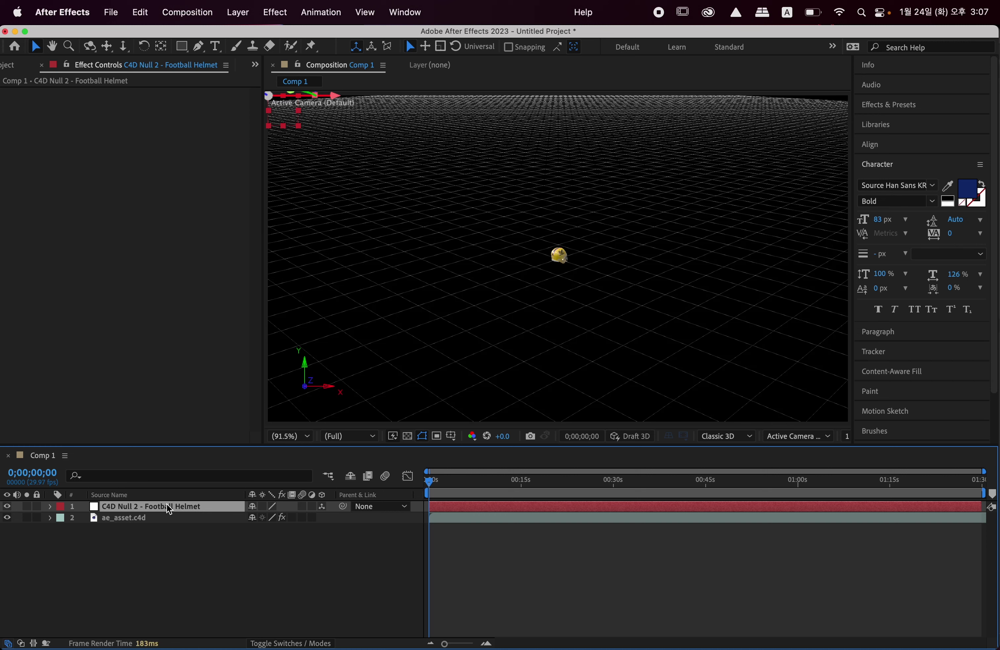
{"action": "key", "text": "s"}
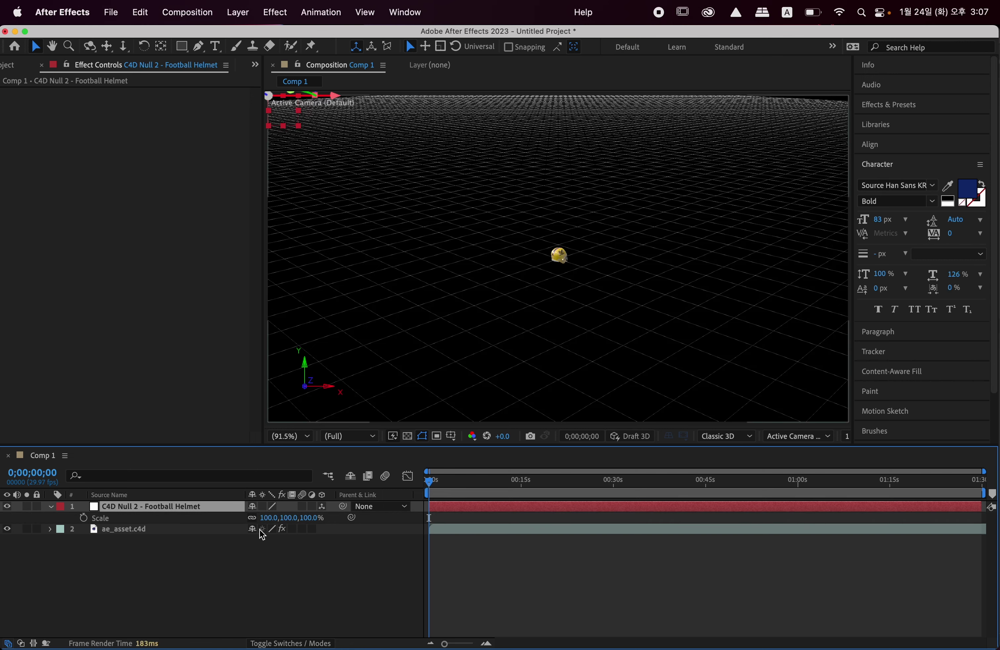
{"action": "left_click_drag", "start_coordinate": [270, 524], "coordinate": [853, 571]}
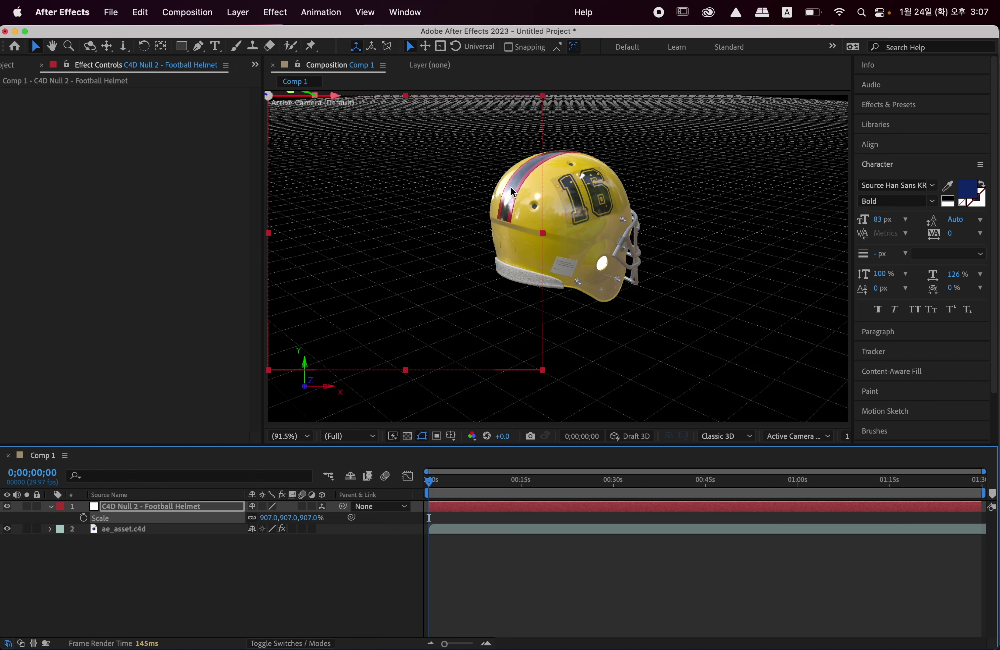
{"action": "left_click", "coordinate": [122, 530]}
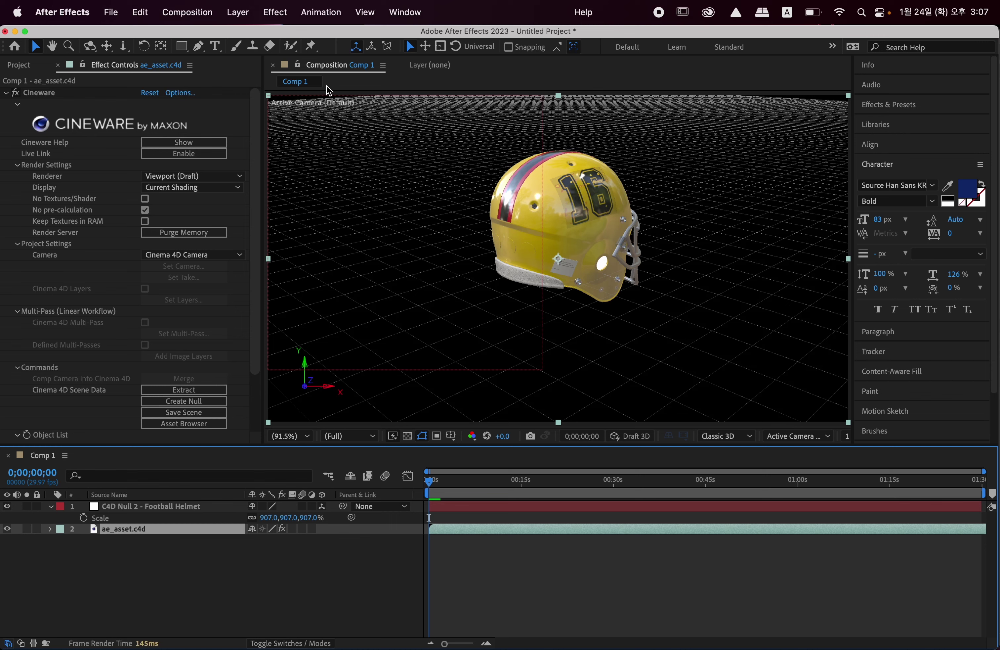
Step: Add a 50mm Two-Node camera named Camera 1
{"action": "right_click", "coordinate": [221, 578]}
{"action": "mouse_move", "coordinate": [343, 472]}
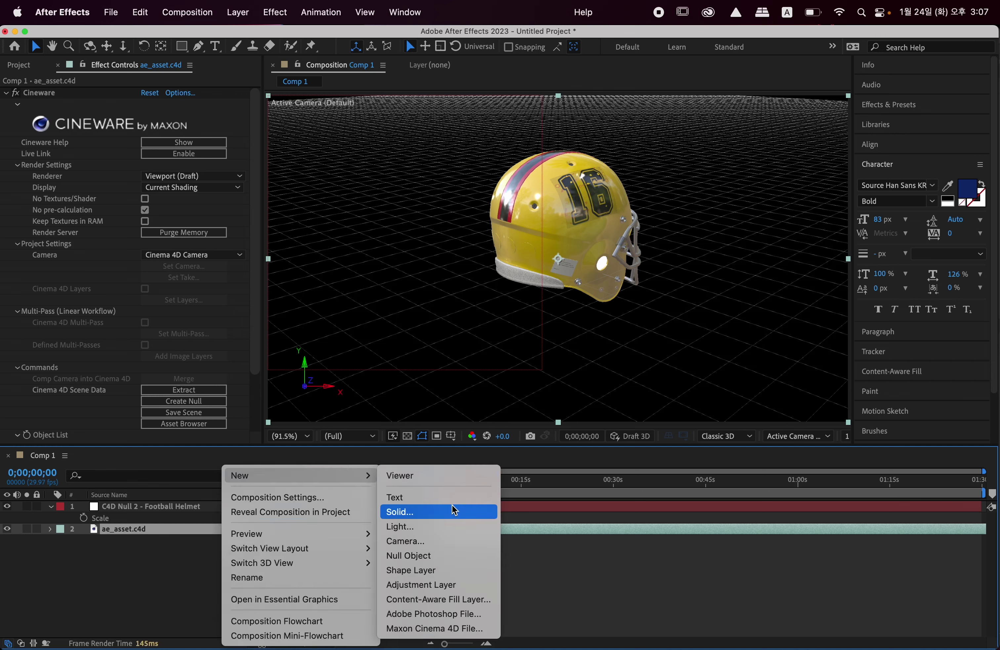
{"action": "left_click", "coordinate": [461, 542]}
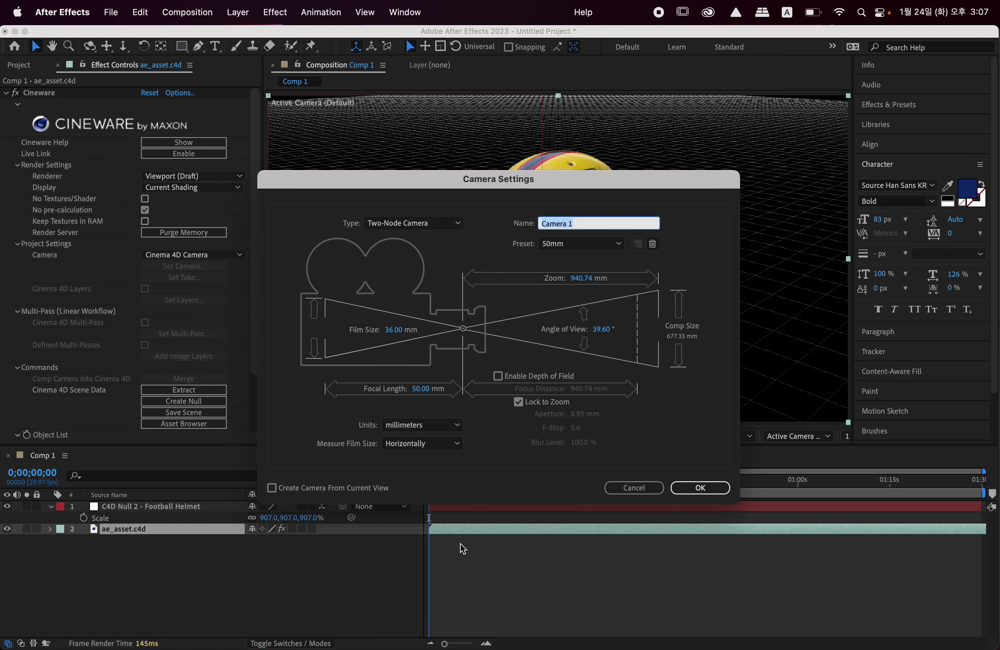
{"action": "left_click", "coordinate": [680, 490]}
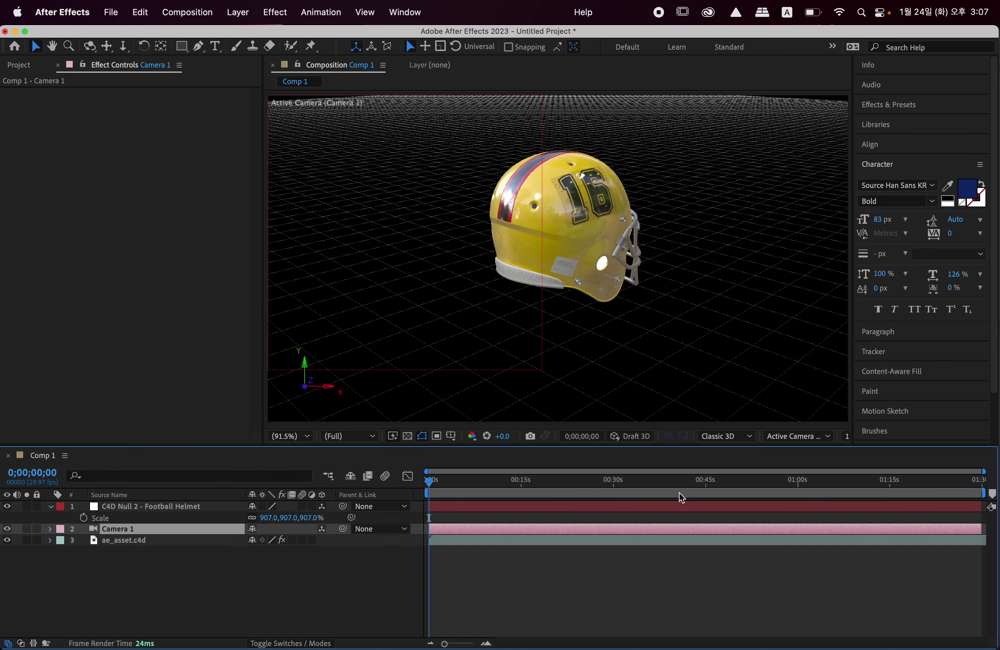
Step: Reselect ae_asset.c4d and bring up Cineware's render camera choices
{"action": "left_click", "coordinate": [127, 540]}
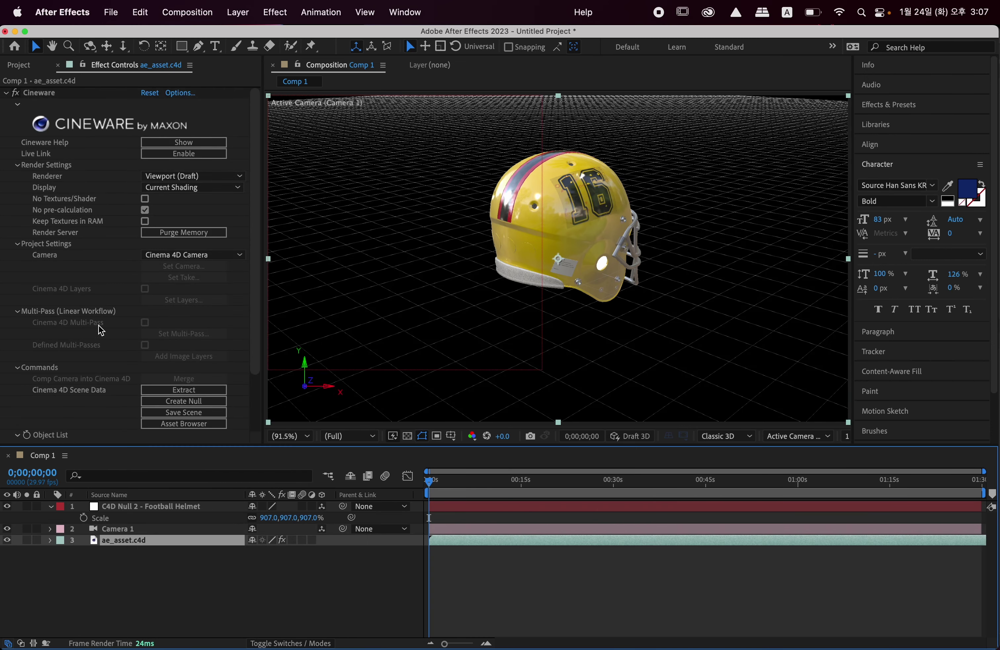
{"action": "left_click", "coordinate": [52, 255]}
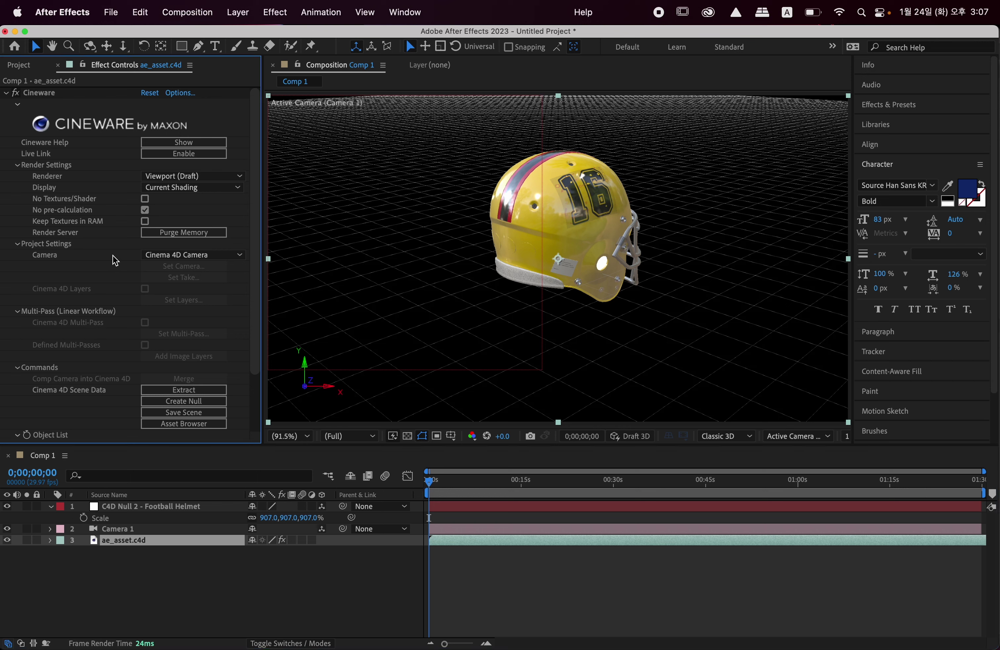
{"action": "left_click", "coordinate": [190, 256]}
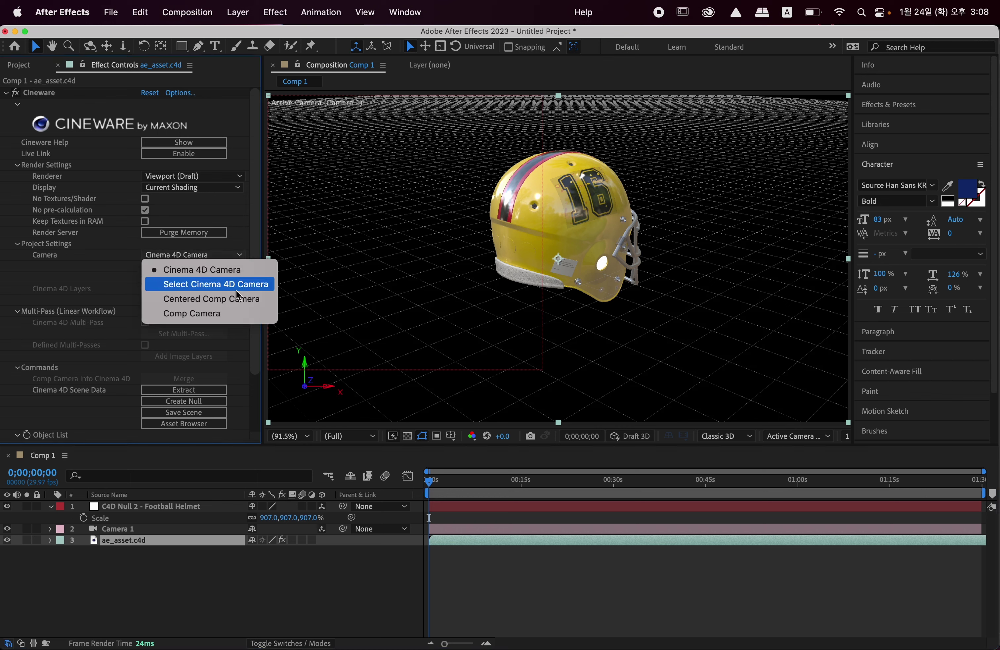
Step: Set the Cineware effect's Camera option to Comp Camera
{"action": "left_click", "coordinate": [227, 314]}
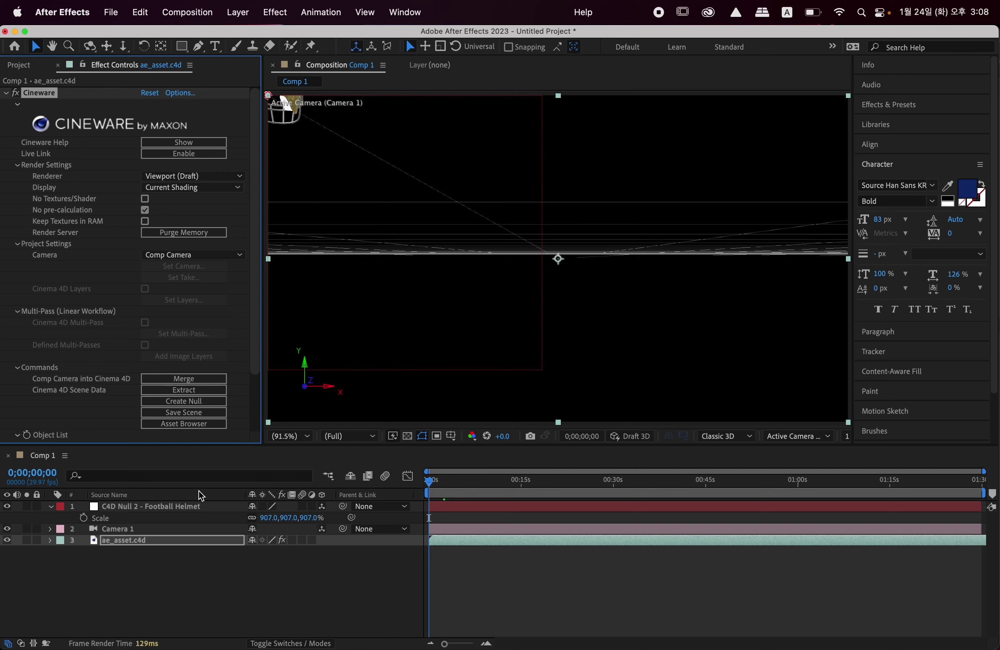
Step: Try larger scales on the Football Helmet null, then undo back to 907%
{"action": "left_click", "coordinate": [170, 508]}
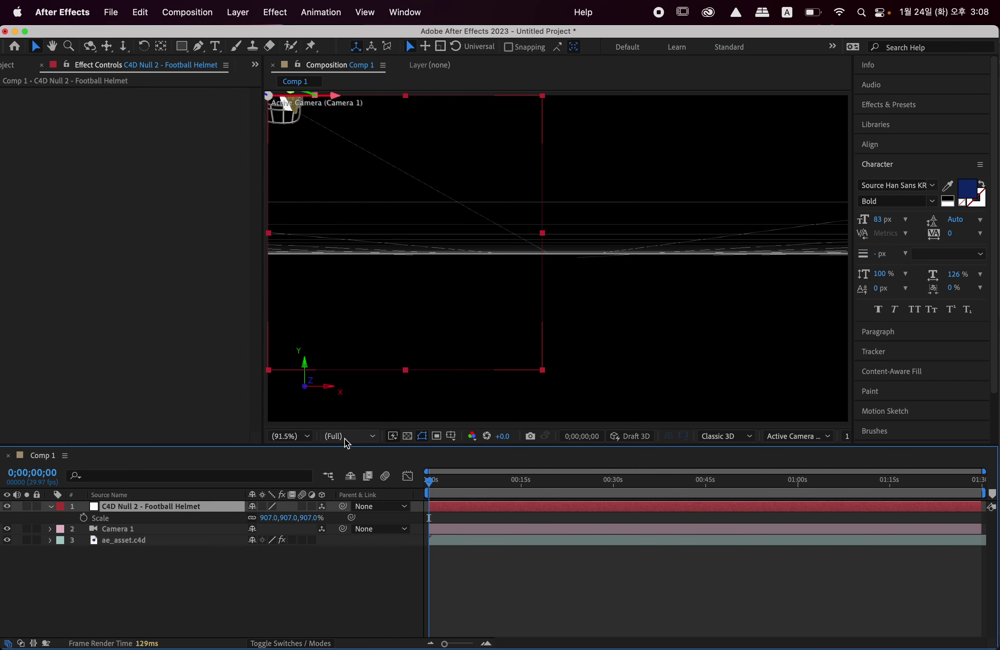
{"action": "left_click_drag", "start_coordinate": [266, 522], "coordinate": [515, 504]}
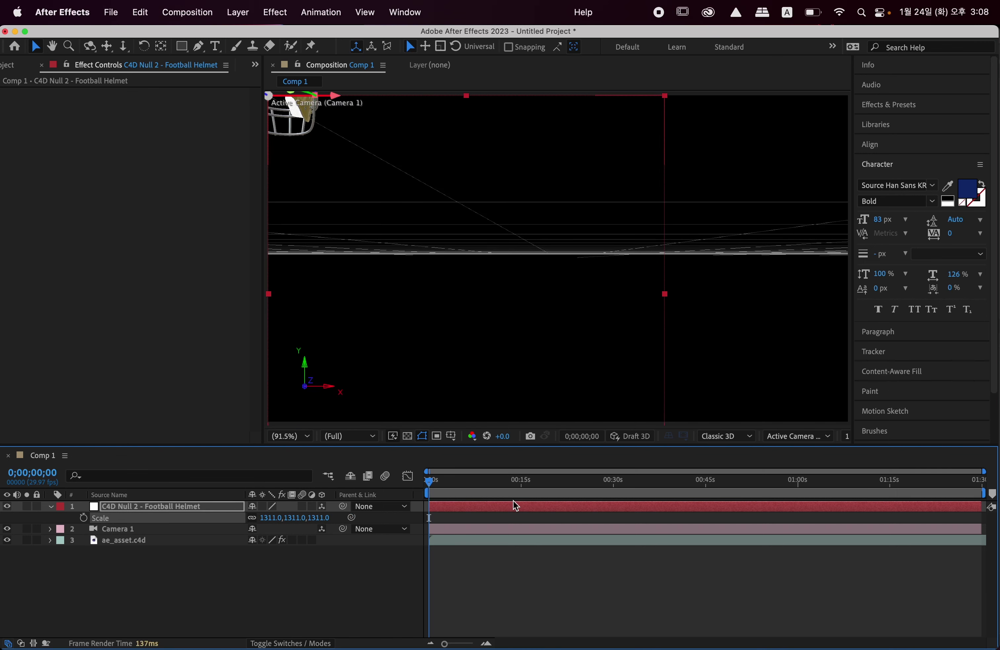
{"action": "left_click_drag", "start_coordinate": [270, 517], "coordinate": [449, 495]}
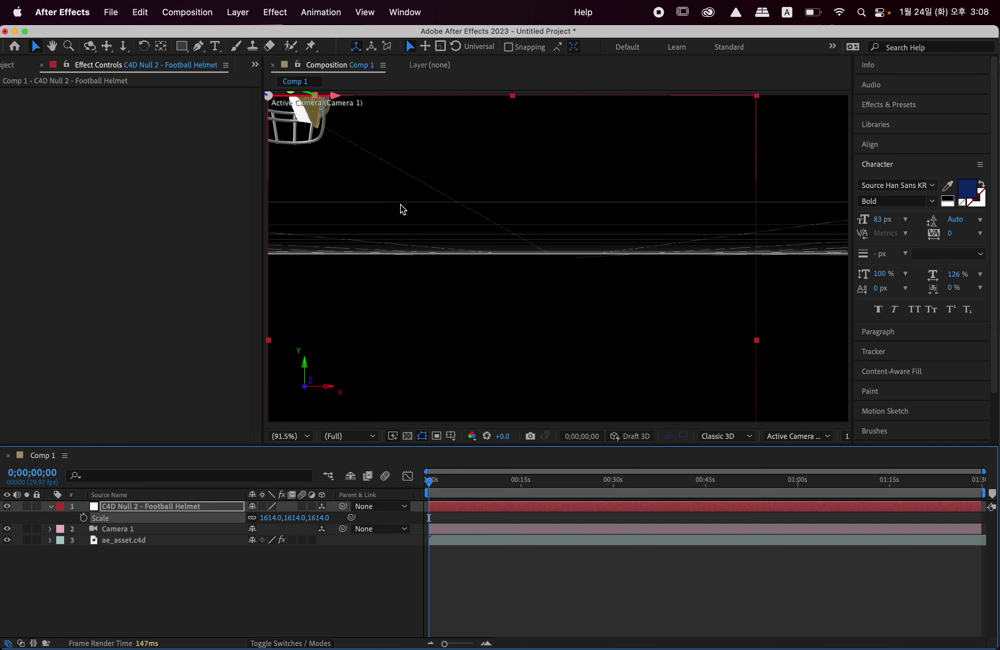
{"action": "key", "text": "super+z"}
{"action": "key", "text": "super+z"}
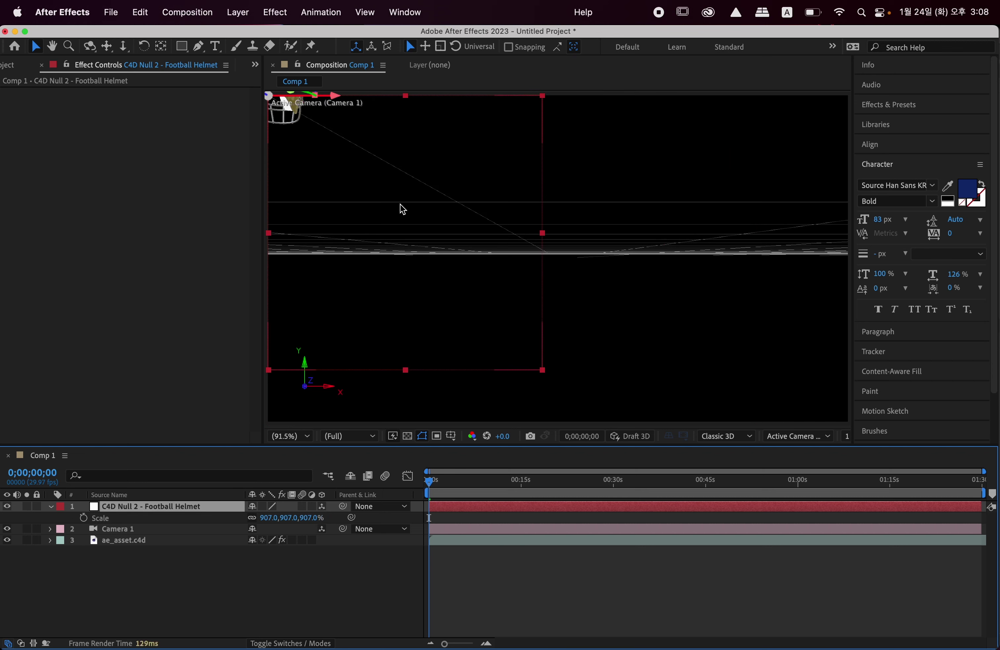
Step: Move the Football Helmet null to position 894, 551, 0
{"action": "key", "text": "p"}
{"action": "left_click_drag", "start_coordinate": [254, 523], "coordinate": [869, 545]}
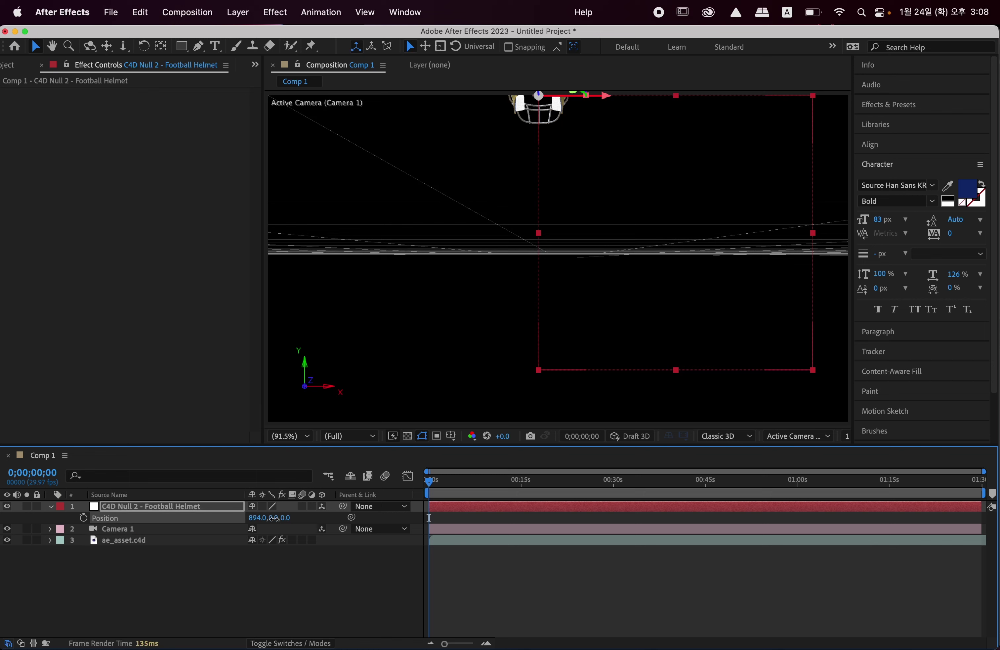
{"action": "mouse_move", "coordinate": [273, 523]}
{"action": "left_mouse_down"}
{"action": "mouse_move", "coordinate": [592, 522]}
{"action": "mouse_move", "coordinate": [631, 532]}
{"action": "left_mouse_up"}
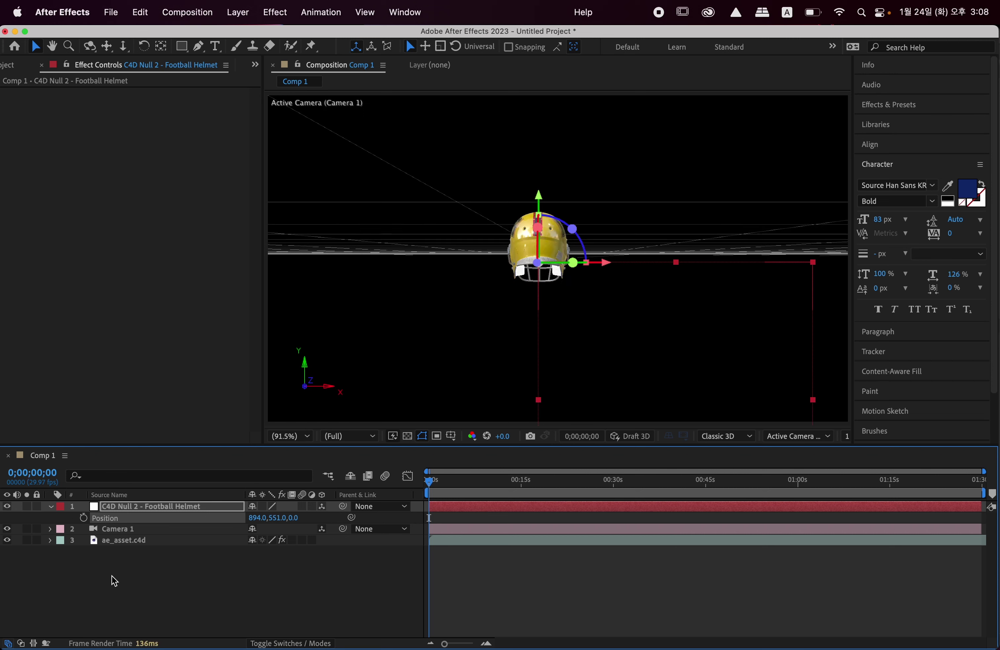
Step: Set the ae_asset.c4d Cineware Renderer to Current, then select the Football Helmet null
{"action": "left_click", "coordinate": [130, 542]}
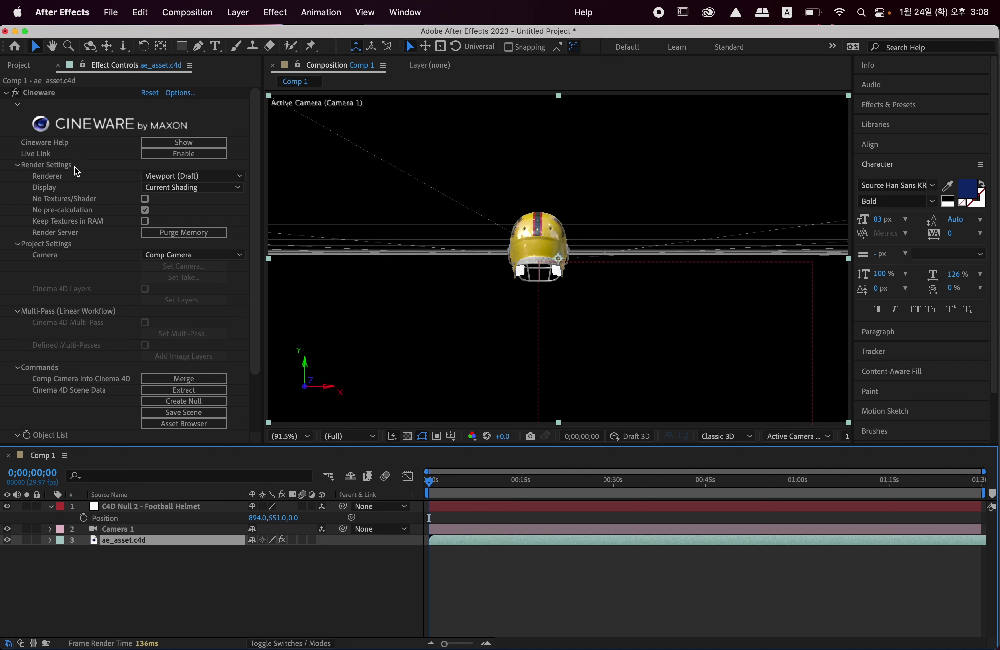
{"action": "left_click", "coordinate": [184, 177]}
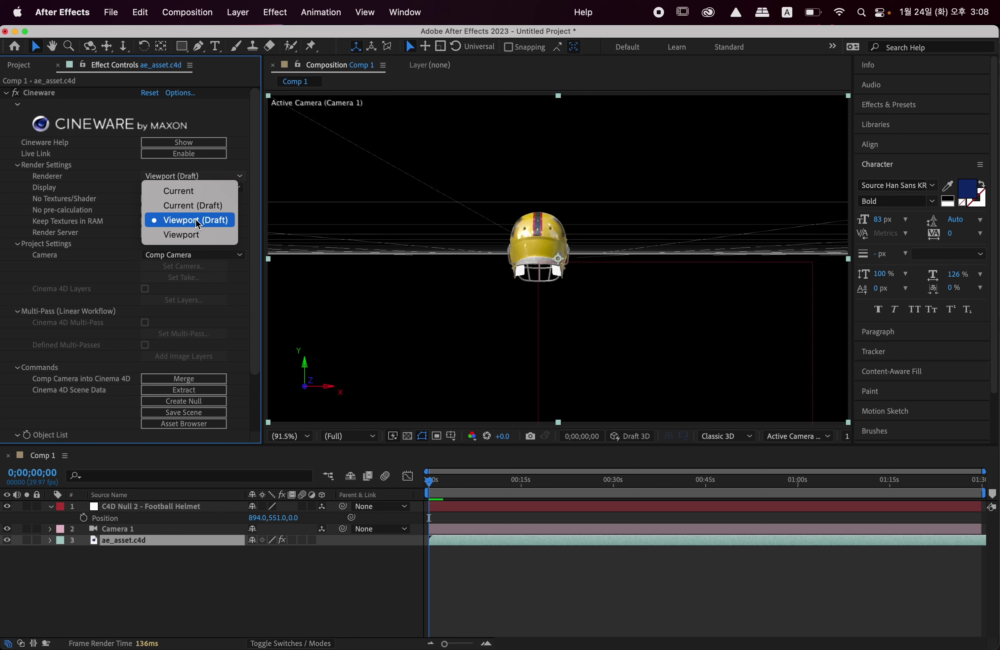
{"action": "left_click", "coordinate": [191, 235]}
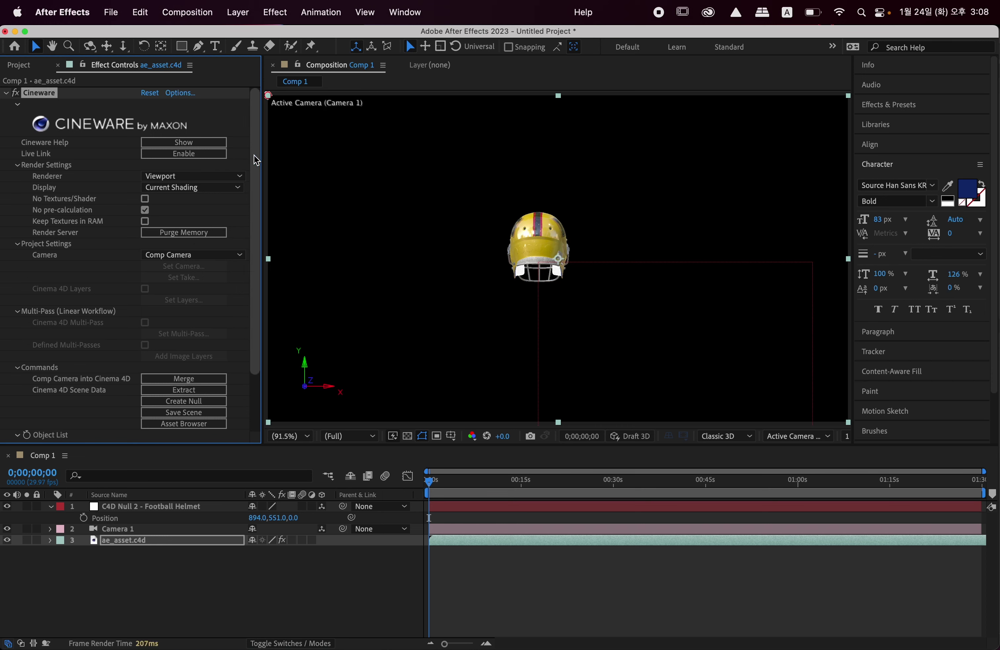
{"action": "left_click", "coordinate": [220, 177]}
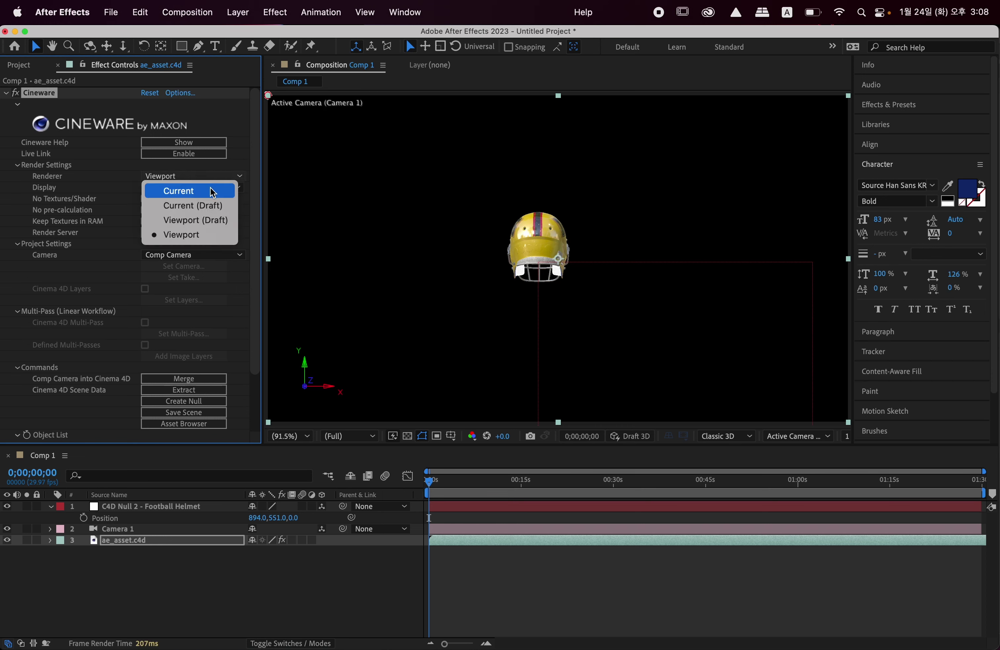
{"action": "left_click", "coordinate": [211, 187]}
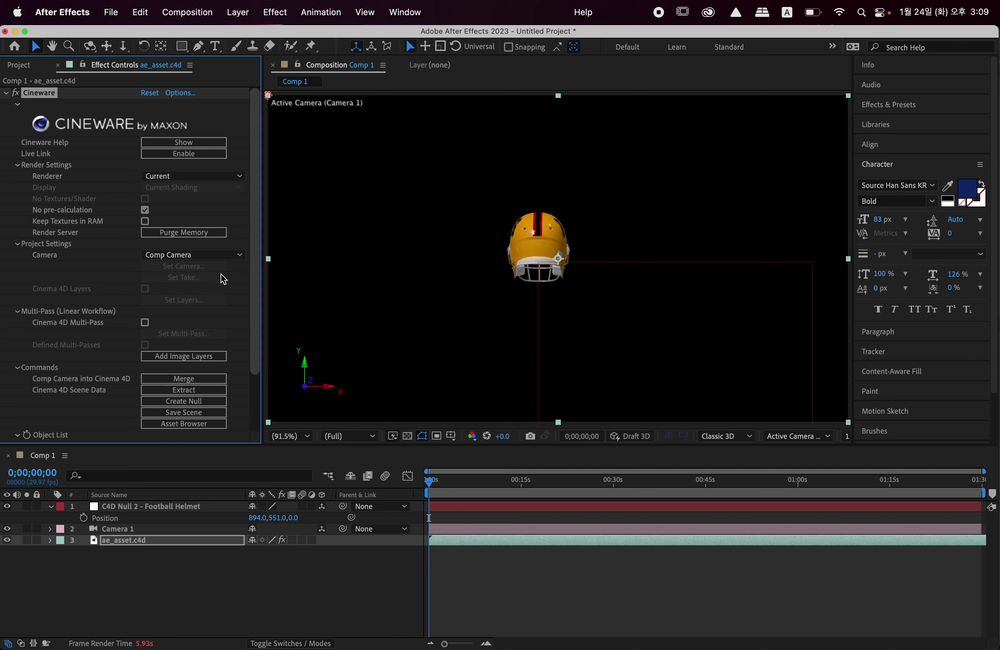
{"action": "left_click", "coordinate": [143, 505]}
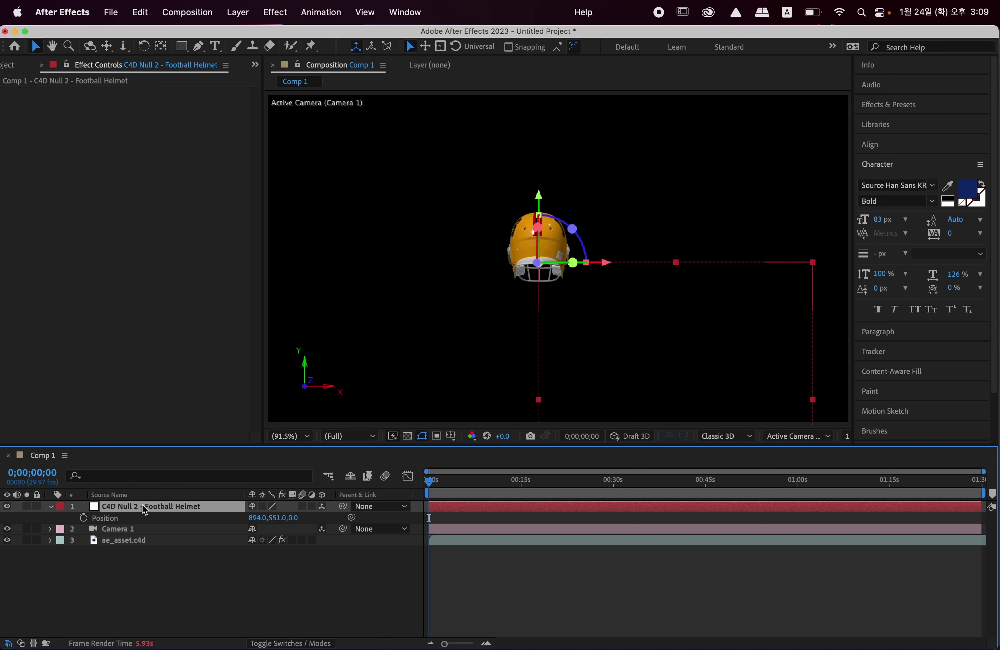
Step: Rotate the helmet null in Y and switch the Cineware Renderer to Viewport
{"action": "key", "text": "r"}
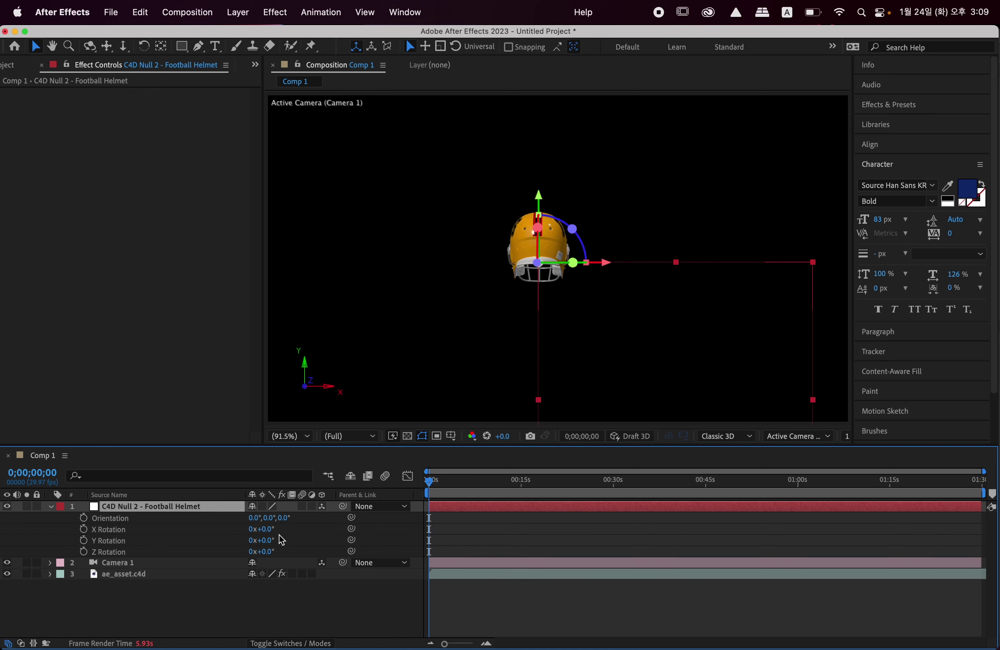
{"action": "left_click_drag", "start_coordinate": [281, 540], "coordinate": [347, 538]}
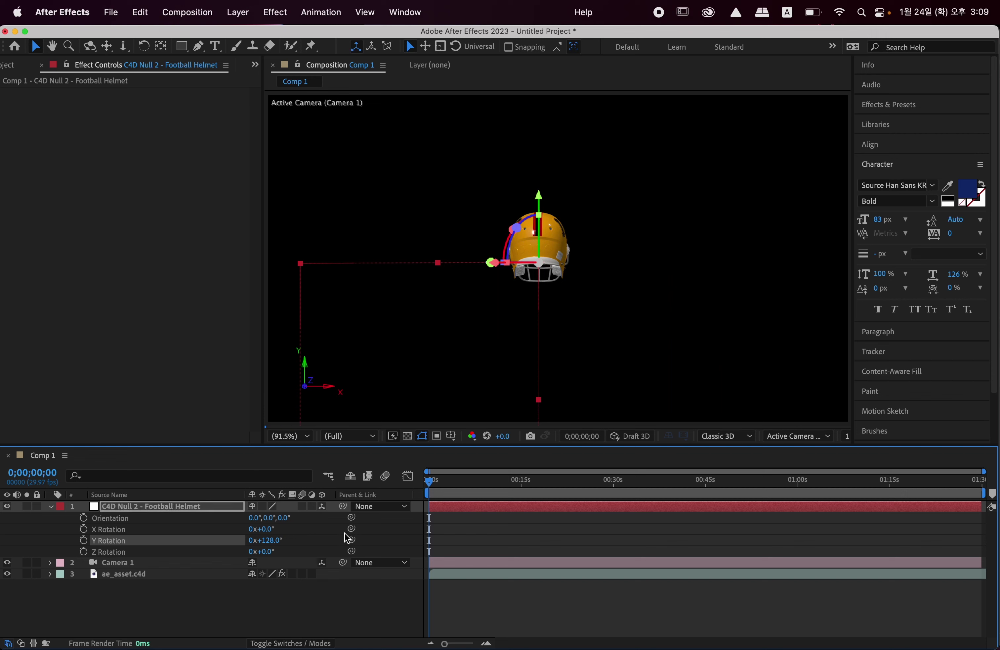
{"action": "left_click", "coordinate": [192, 505]}
{"action": "left_click", "coordinate": [153, 572]}
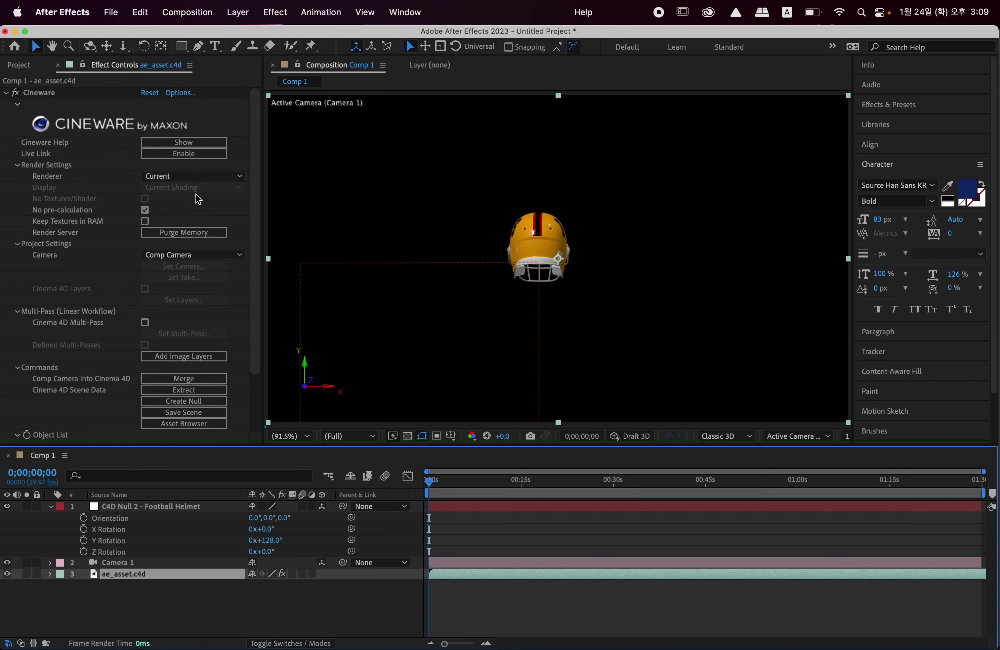
{"action": "left_click", "coordinate": [195, 178]}
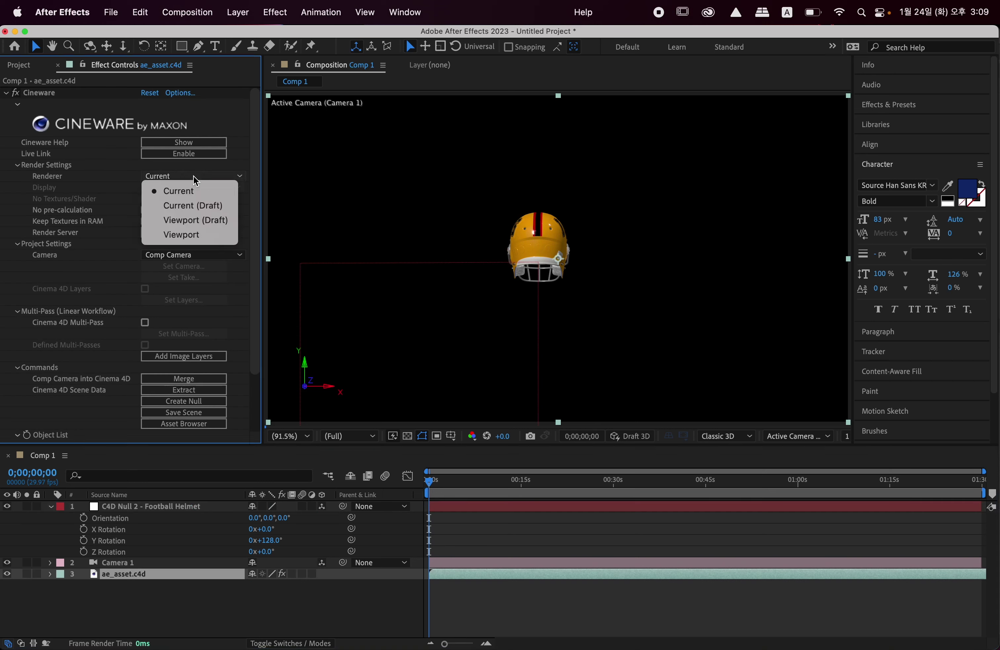
{"action": "left_click", "coordinate": [197, 233]}
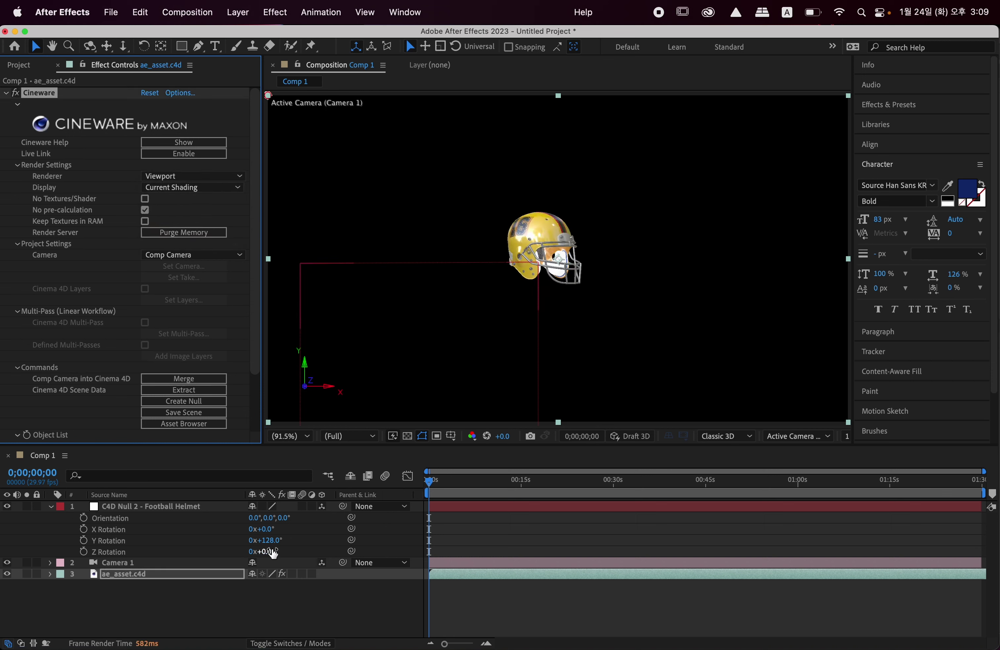
Step: Turn the helmet to 198° Y rotation facing the camera and push it back in Z
{"action": "mouse_move", "coordinate": [266, 540]}
{"action": "left_mouse_down"}
{"action": "mouse_move", "coordinate": [242, 546]}
{"action": "mouse_move", "coordinate": [293, 527]}
{"action": "left_mouse_up"}
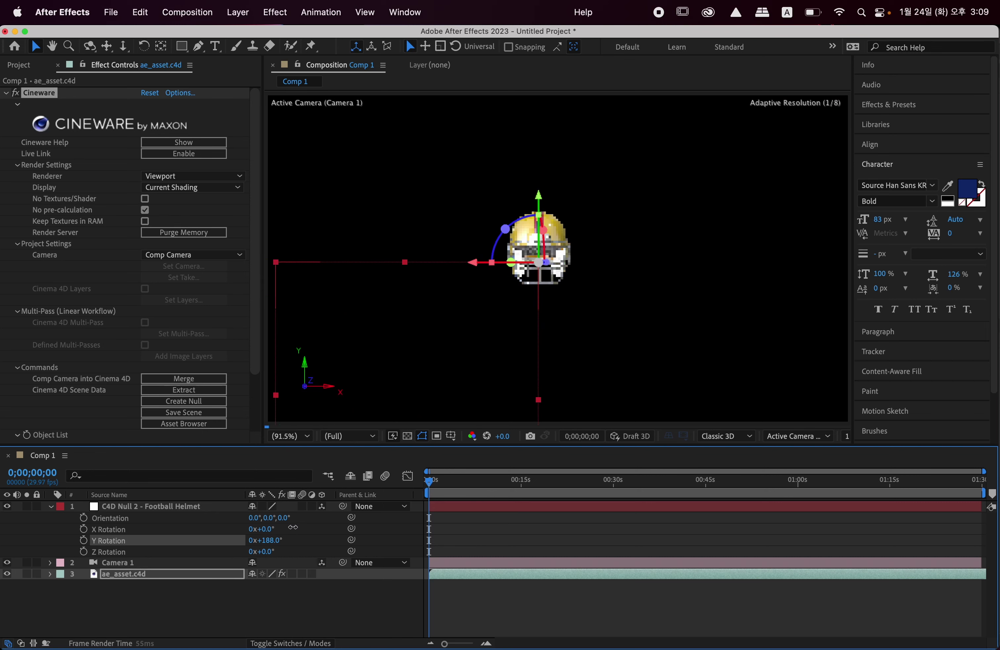
{"action": "left_click_drag", "start_coordinate": [293, 527], "coordinate": [300, 528]}
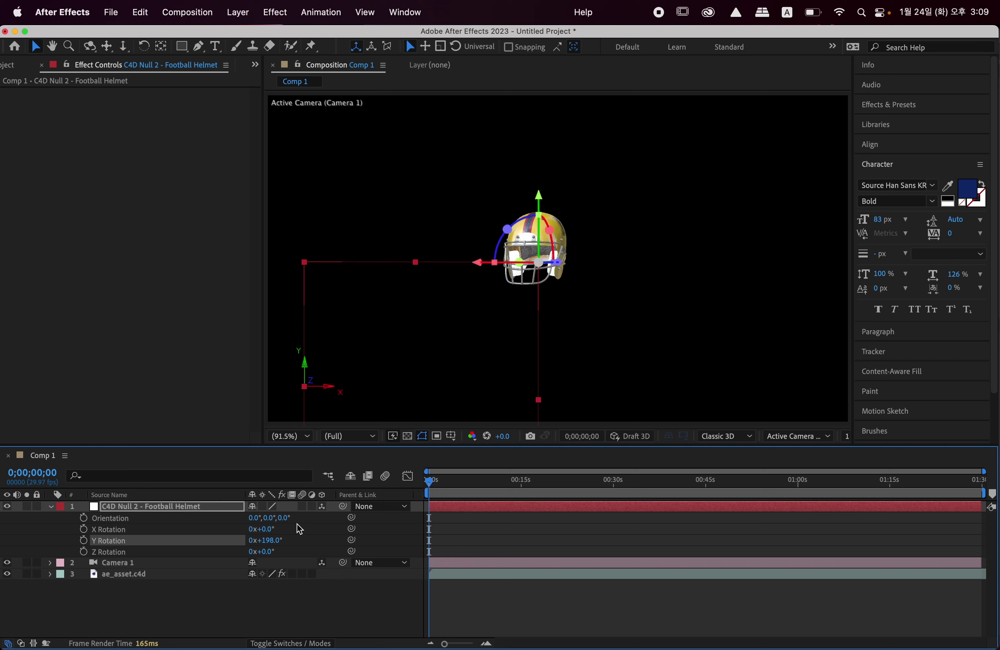
{"action": "key", "text": "shift+p"}
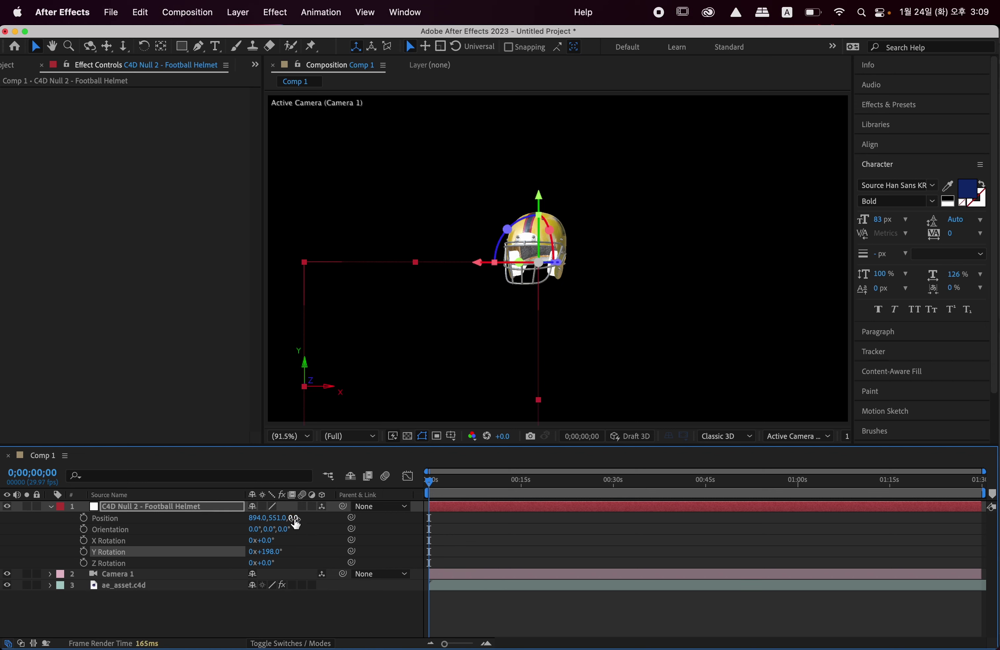
{"action": "mouse_move", "coordinate": [294, 518]}
{"action": "left_mouse_down"}
{"action": "mouse_move", "coordinate": [182, 540]}
{"action": "mouse_move", "coordinate": [2, 542]}
{"action": "left_mouse_up"}
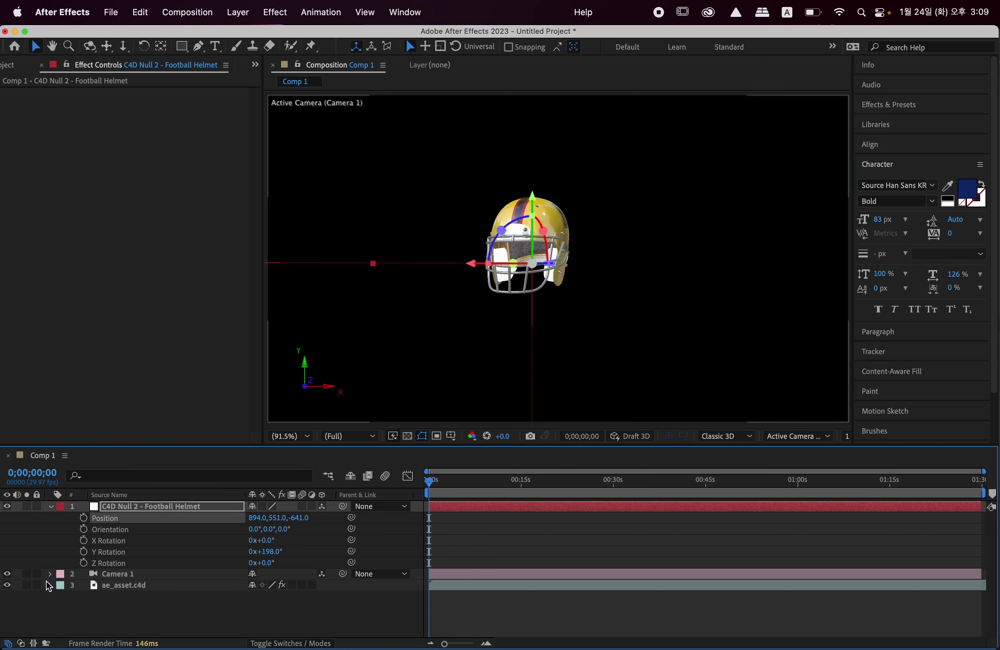
Step: Enlarge the Football Helmet null's scale to 1636%
{"action": "key", "text": "s"}
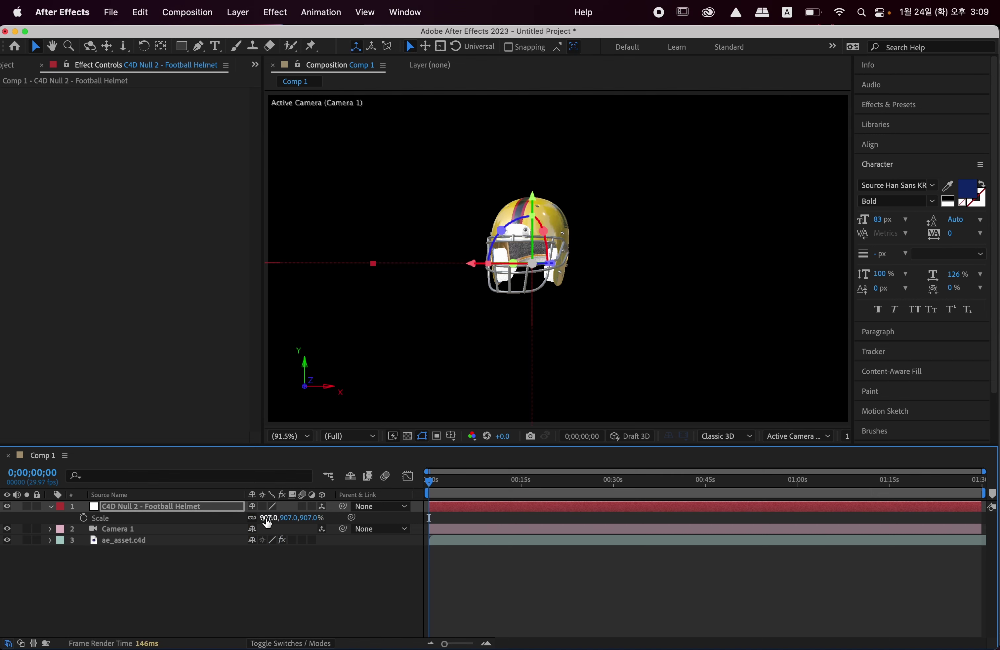
{"action": "mouse_move", "coordinate": [266, 517]}
{"action": "left_mouse_down"}
{"action": "mouse_move", "coordinate": [408, 526]}
{"action": "mouse_move", "coordinate": [743, 510]}
{"action": "left_mouse_up"}
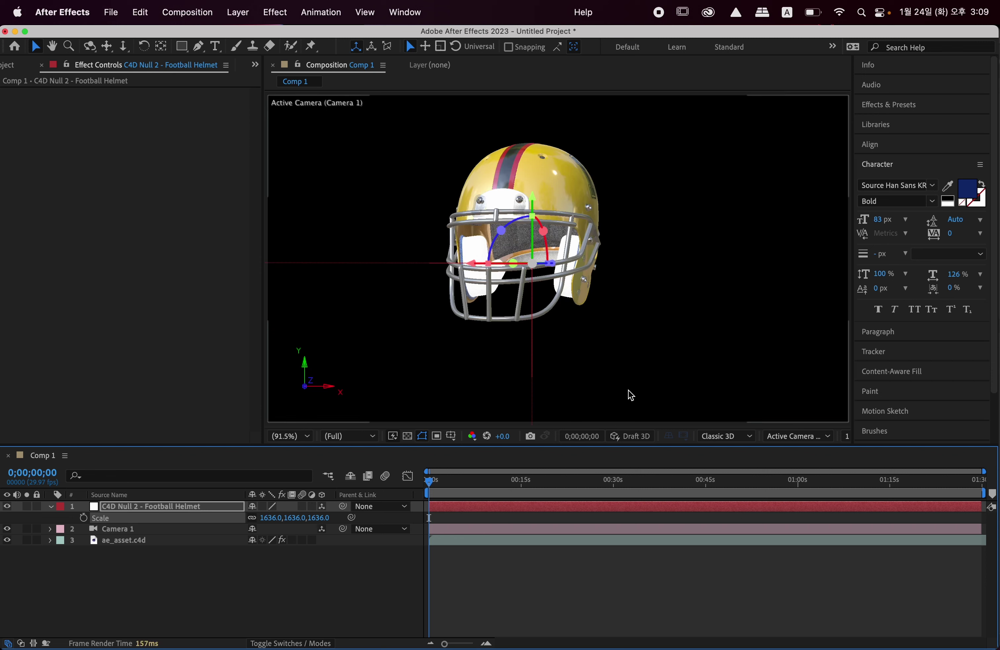
{"action": "left_click", "coordinate": [139, 540]}
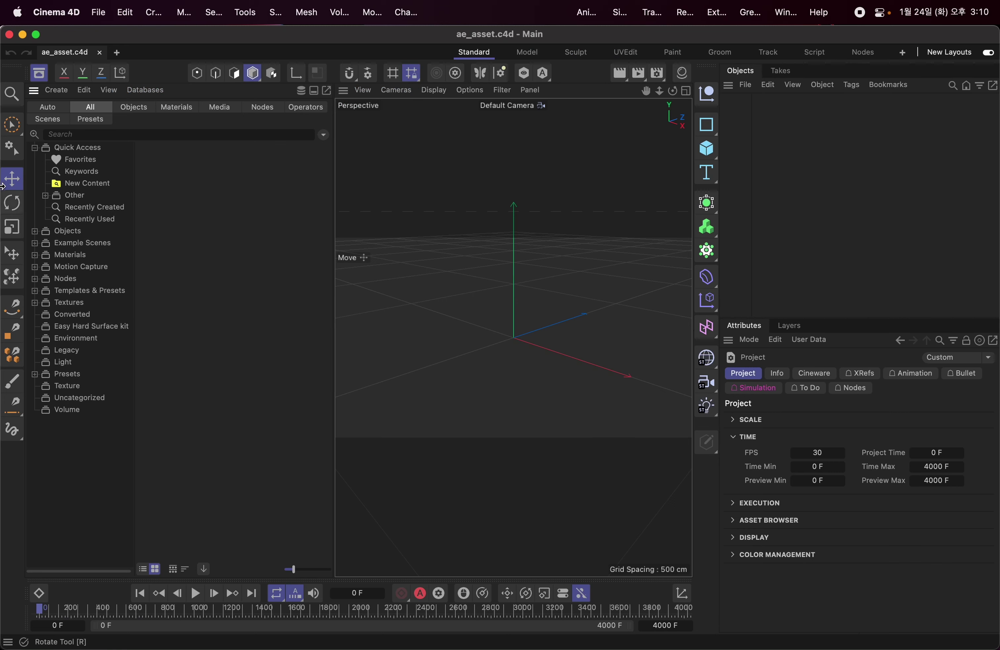
Step: Hide Cinema 4D's Asset Browser to enlarge the viewport, then return to After Effects
{"action": "left_click", "coordinate": [40, 73]}
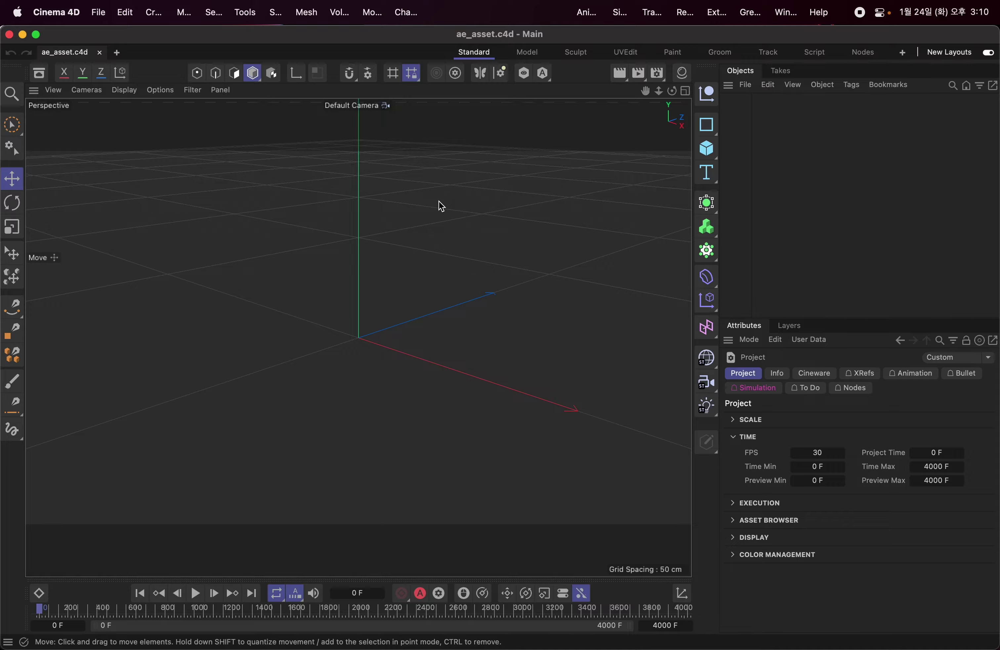
{"action": "key", "text": "super+Tab"}
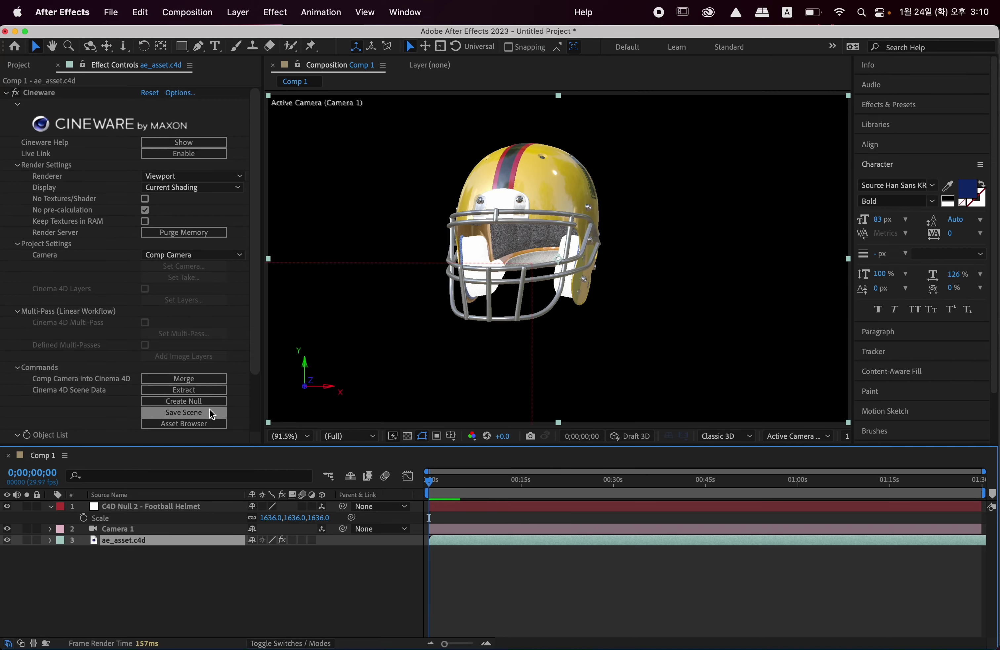
Step: Save the Cineware scene, overwriting the existing ae_asset.c4d file
{"action": "left_click", "coordinate": [208, 412]}
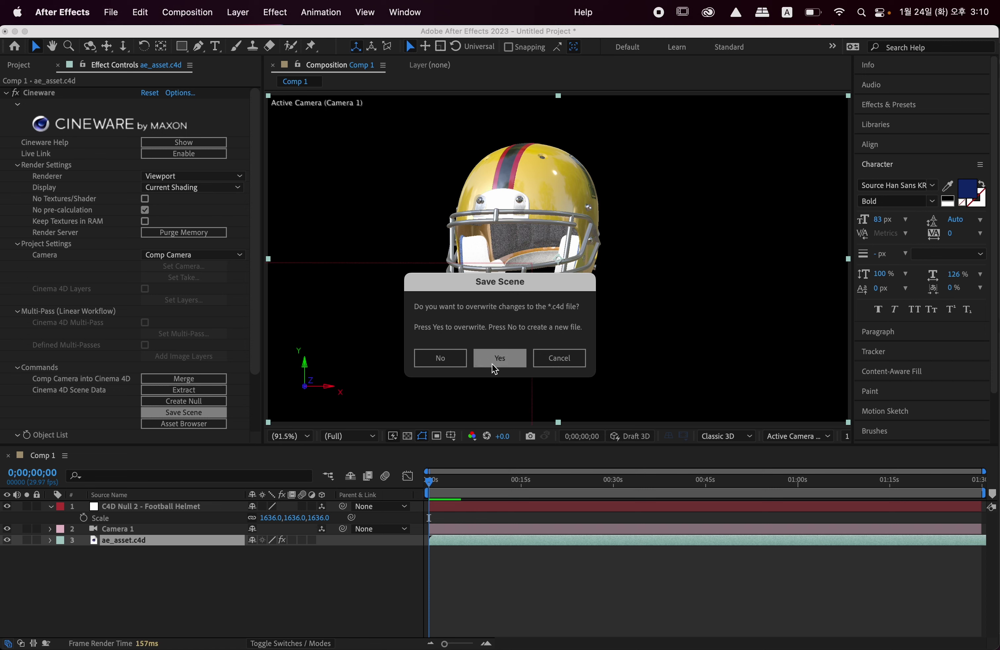
{"action": "left_click", "coordinate": [512, 355]}
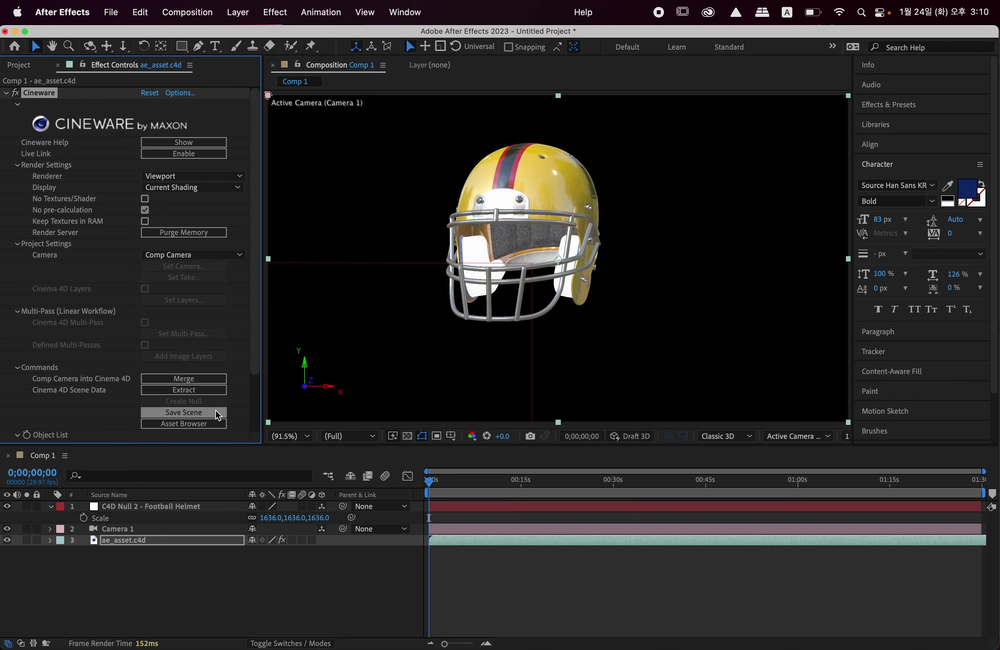
{"action": "key", "text": "super+Tab"}
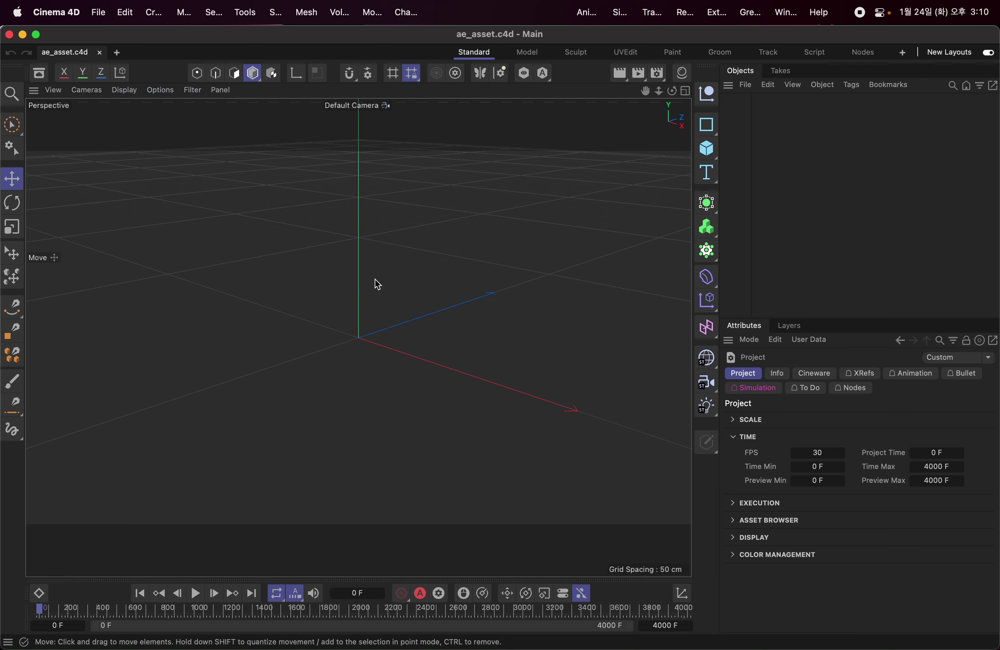
{"action": "key", "text": "super+Tab"}
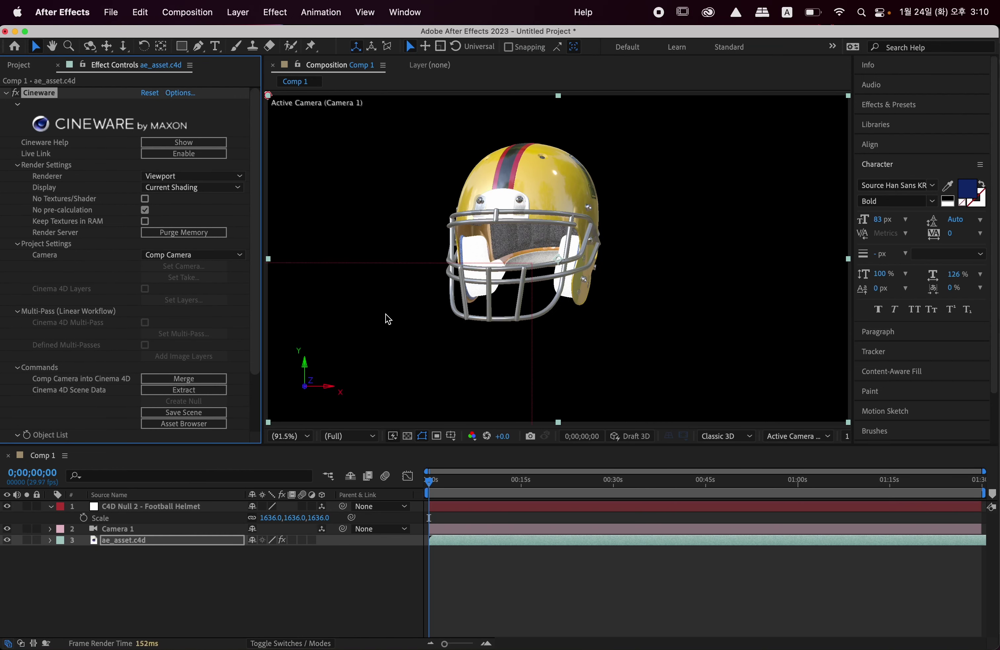
Step: Save the Cineware scene as a new file named ae_asset2.c4d
{"action": "left_click", "coordinate": [213, 412]}
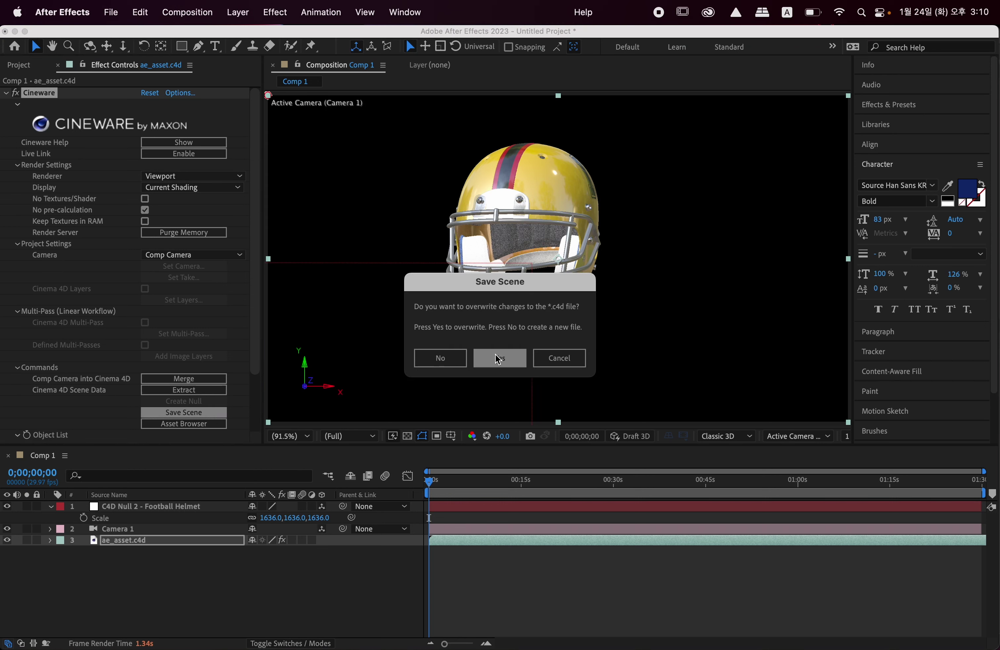
{"action": "left_click", "coordinate": [452, 360]}
{"action": "left_click", "coordinate": [529, 317]}
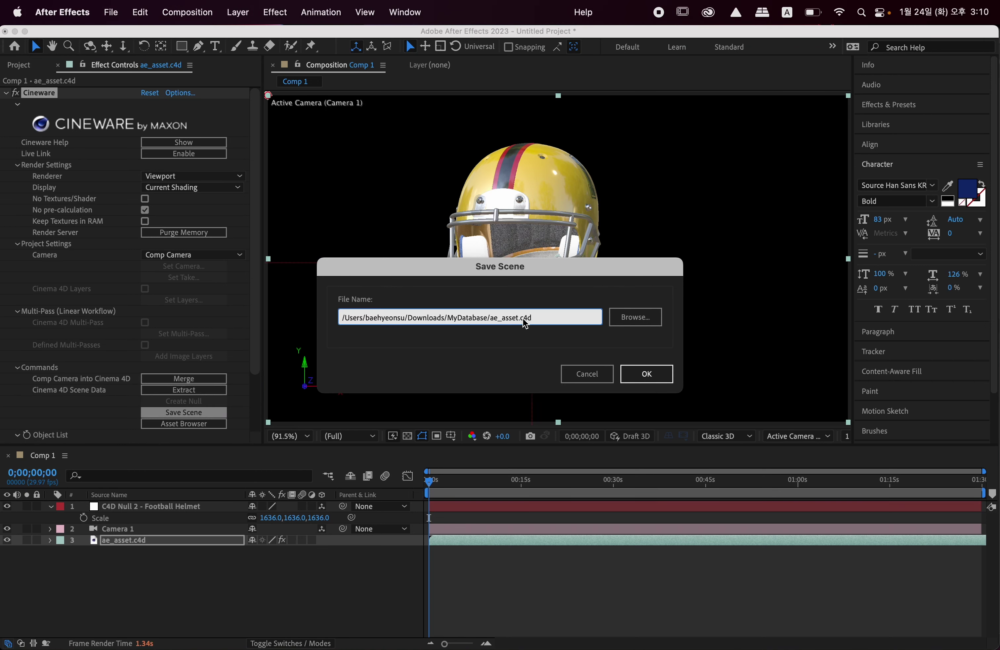
{"action": "key", "text": "Left"}
{"action": "key", "text": "Left"}
{"action": "key", "text": "Left"}
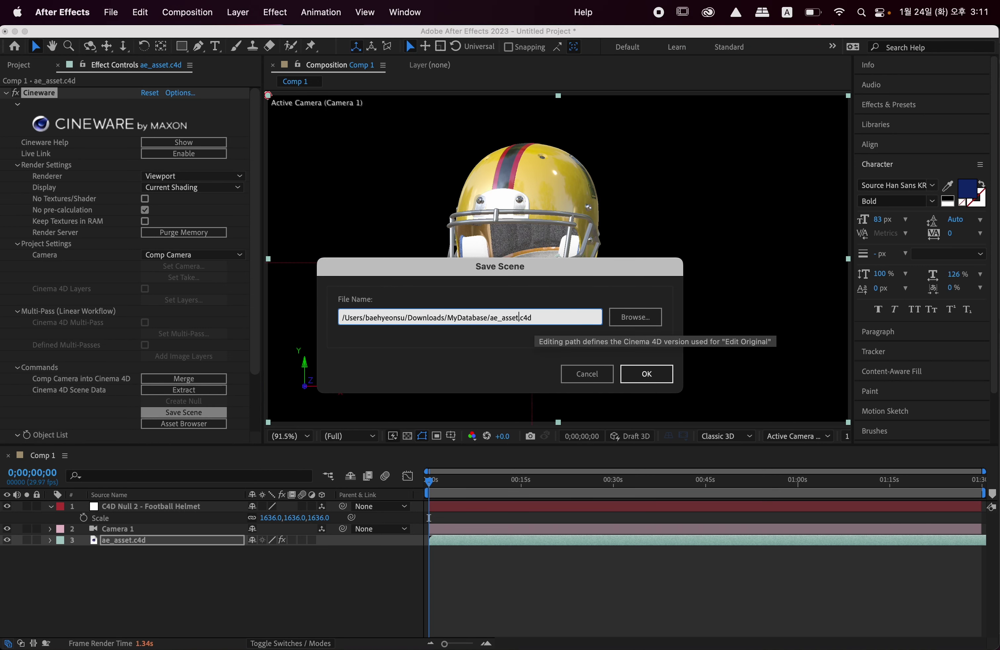
{"action": "type", "text": "2"}
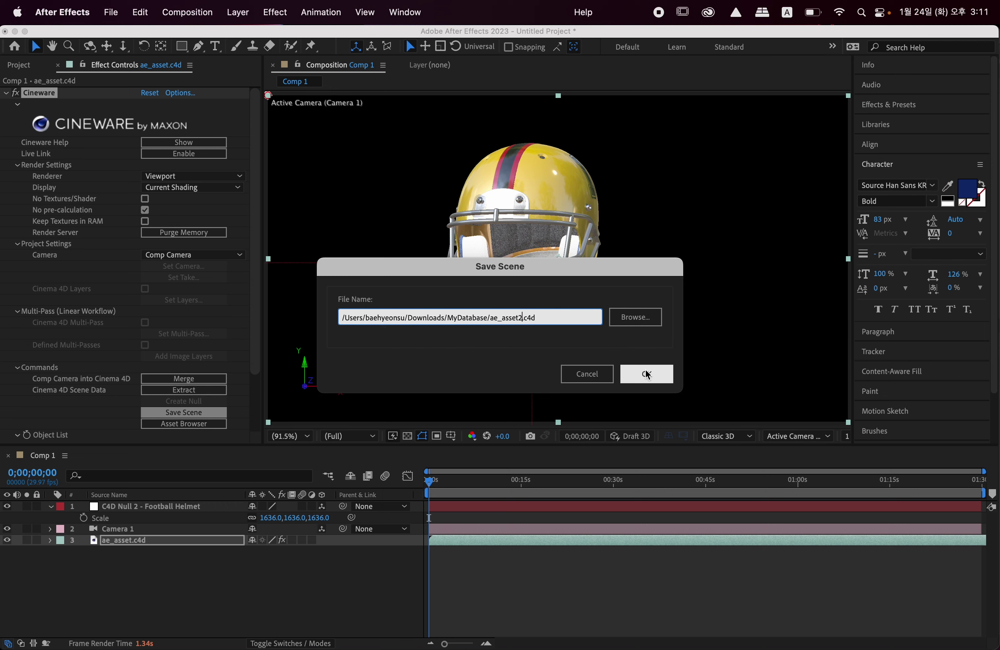
{"action": "left_click", "coordinate": [646, 369]}
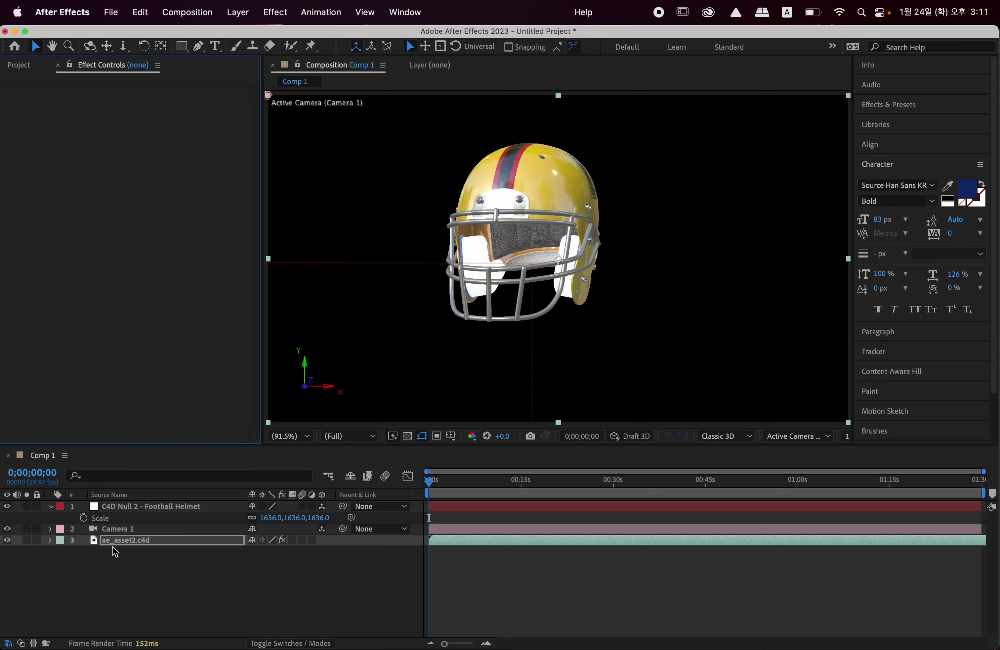
Step: Open ae_asset2.c4d in Cinema 4D
{"action": "double_click", "coordinate": [160, 540]}
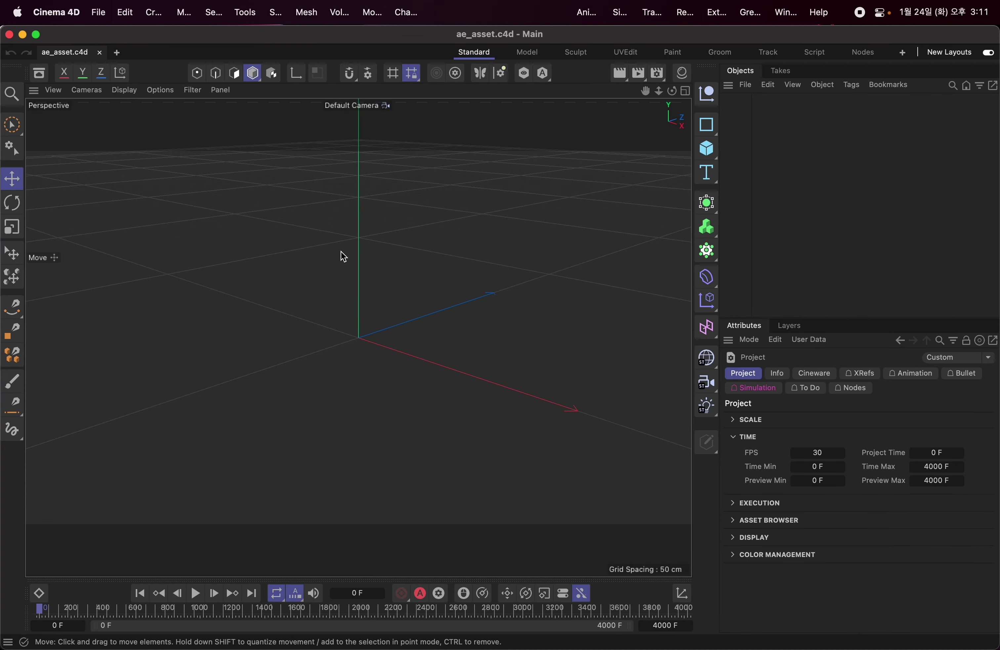
{"action": "key", "text": "super+o"}
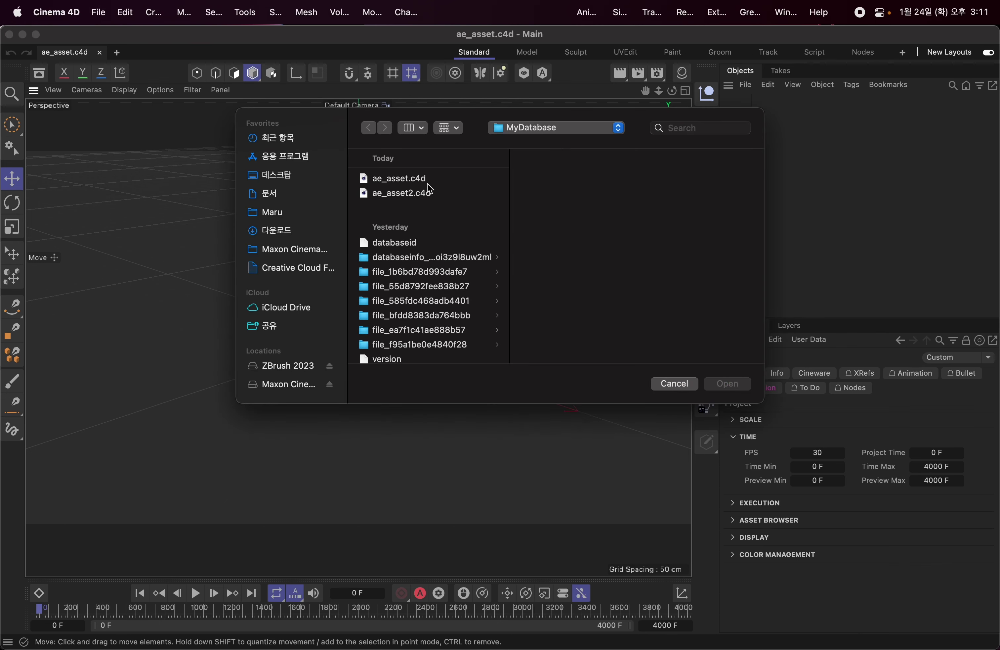
{"action": "left_click", "coordinate": [419, 194]}
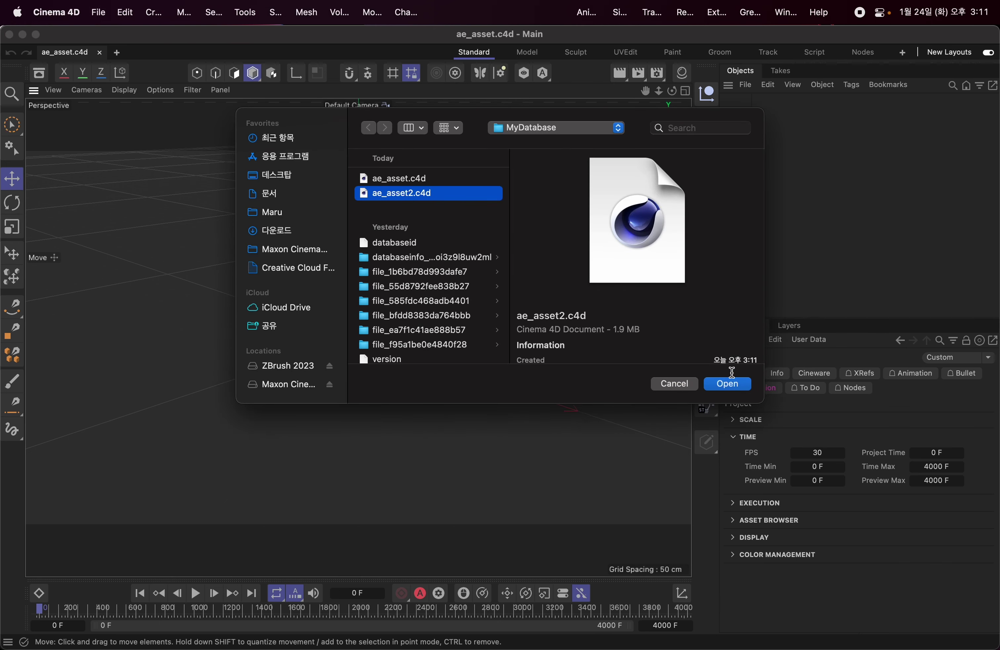
{"action": "left_click", "coordinate": [732, 384]}
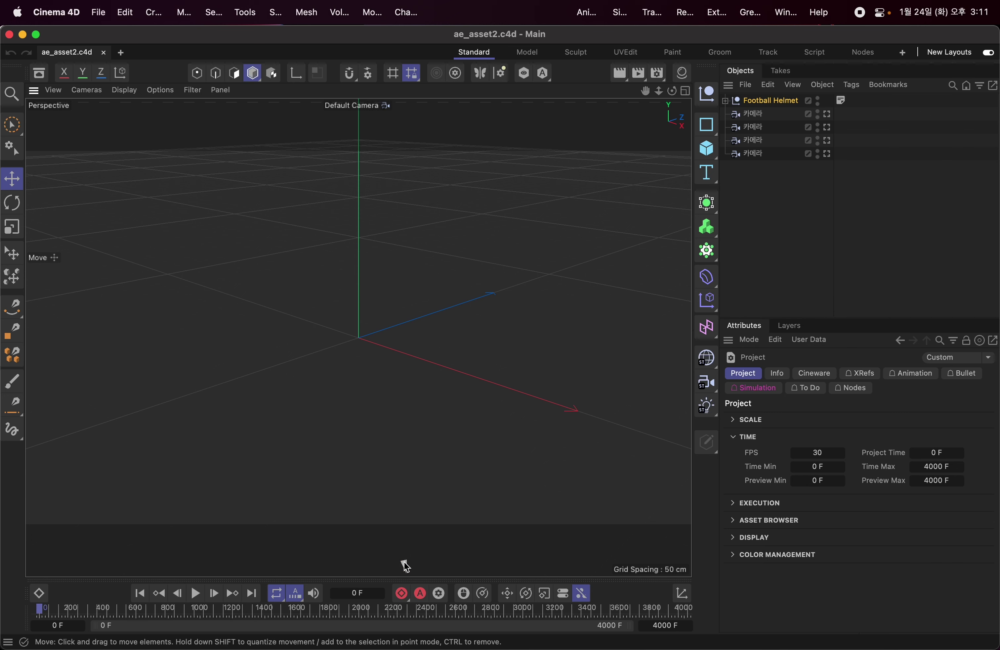
Step: Frame the helmet, zoom the view out, and save ae_asset2.c4d
{"action": "key", "text": "h"}
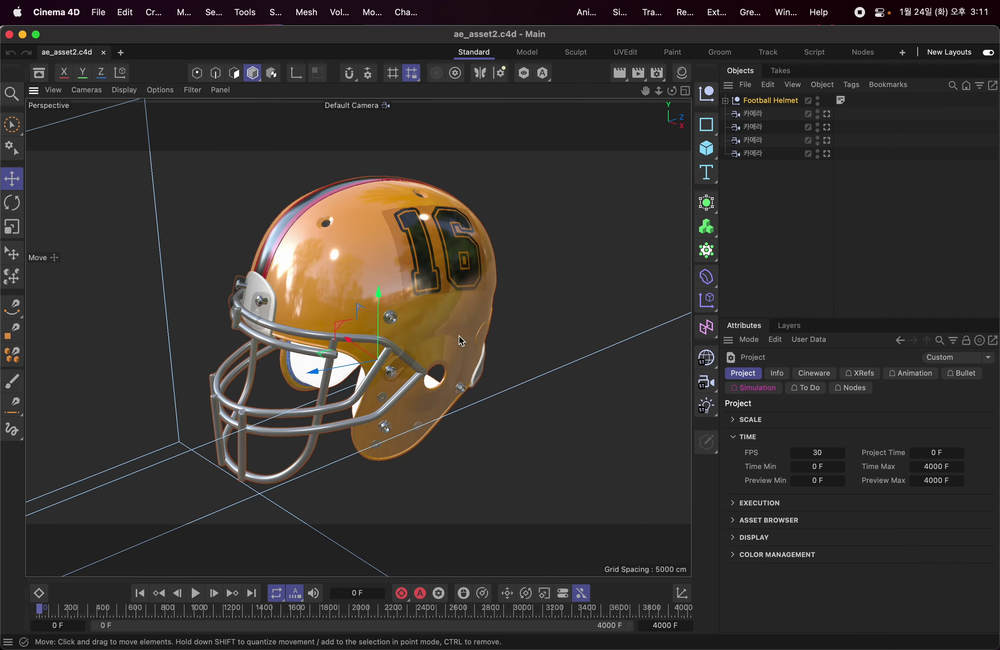
{"action": "mouse_move", "coordinate": [659, 91]}
{"action": "left_mouse_down"}
{"action": "mouse_move", "coordinate": [659, 101]}
{"action": "mouse_move", "coordinate": [661, 93]}
{"action": "left_mouse_up"}
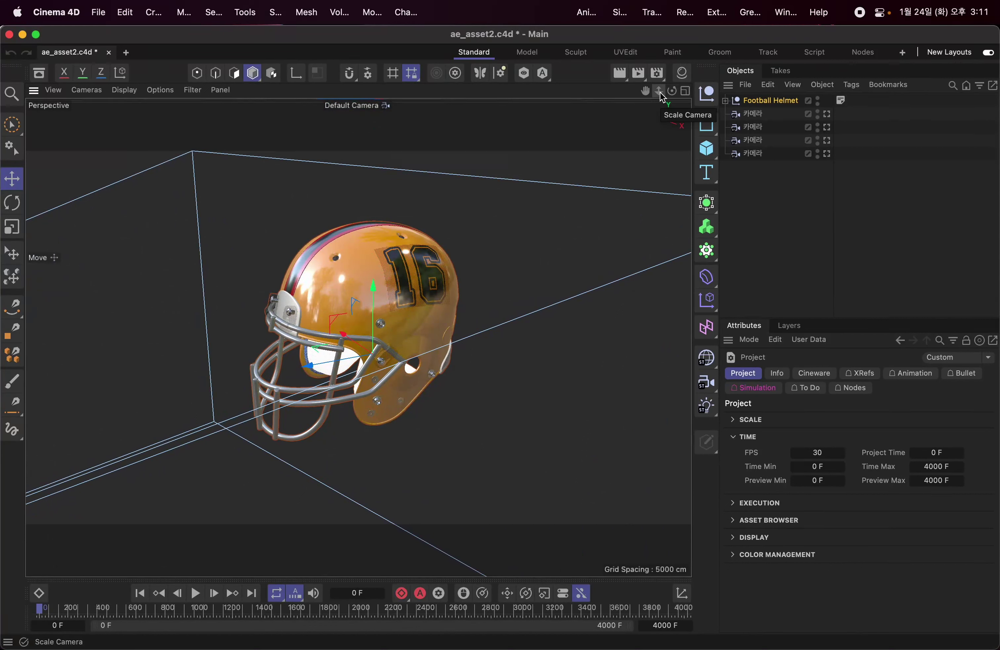
{"action": "key", "text": "super+s"}
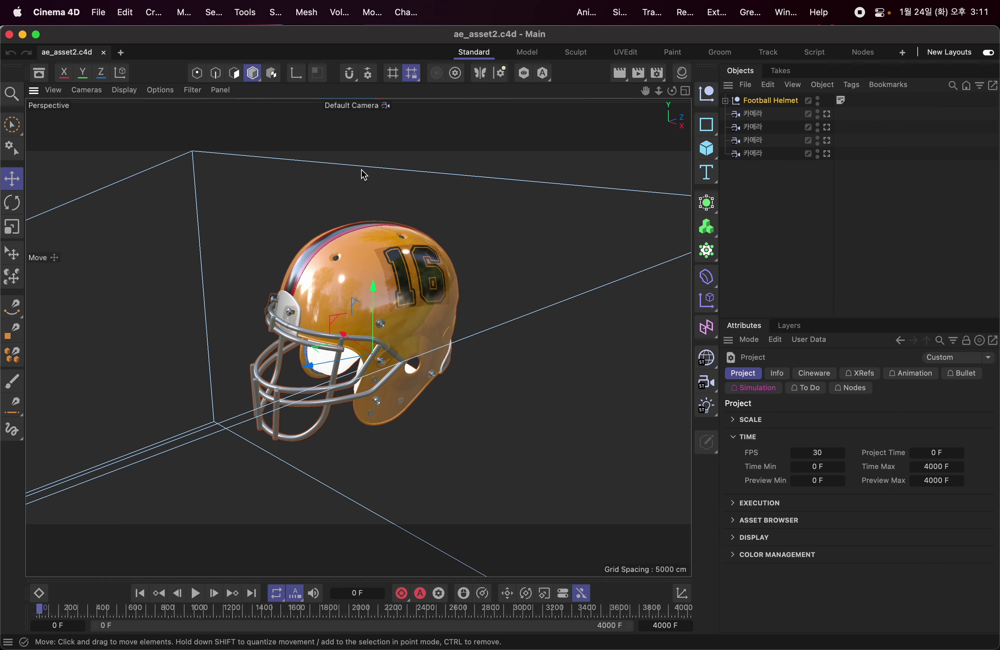
{"action": "key", "text": "super+o"}
Step: Open ae_asset.c4d from MyDatabase, briefly visiting After Effects before returning to Cinema 4D
{"action": "left_click", "coordinate": [412, 178]}
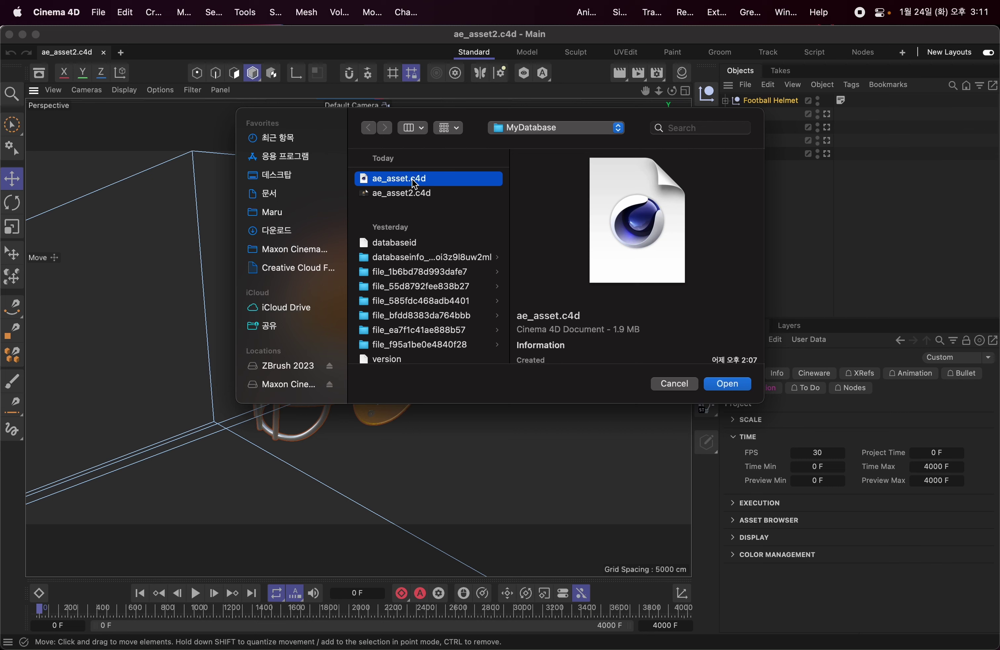
{"action": "left_click", "coordinate": [736, 382]}
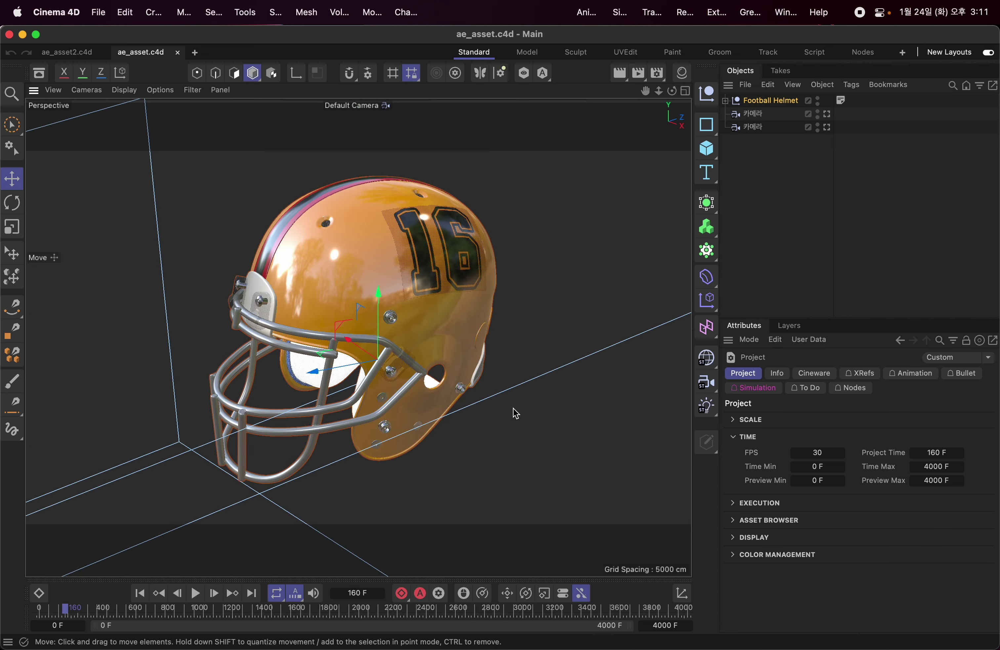
{"action": "key", "text": "super+Tab"}
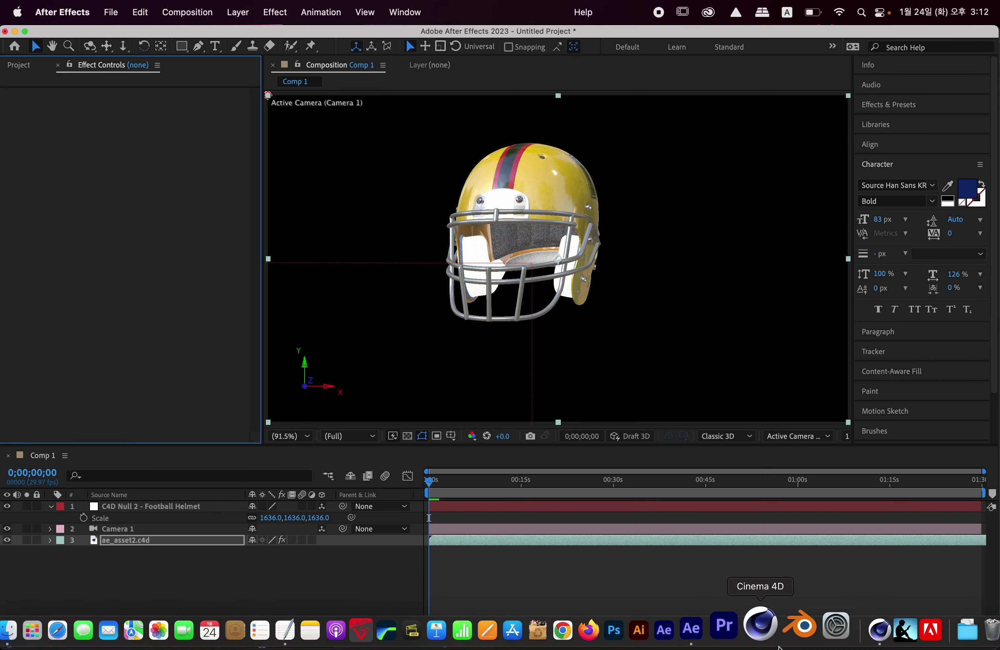
{"action": "left_click", "coordinate": [857, 623]}
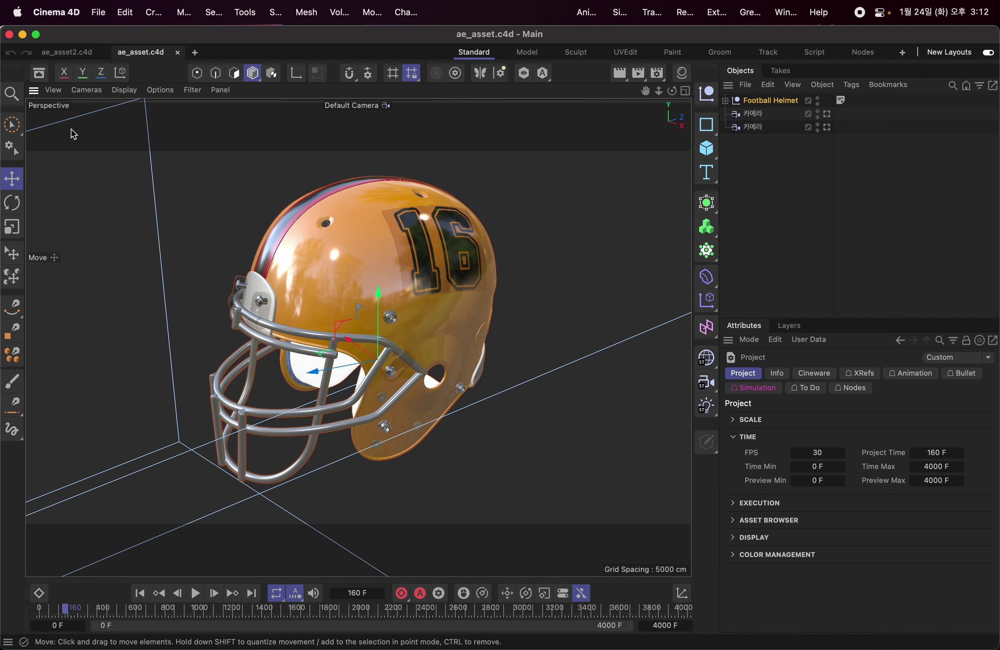
Step: Browse the Asset Browser's Objects > Appliances category and download the Stove asset
{"action": "left_click", "coordinate": [41, 75]}
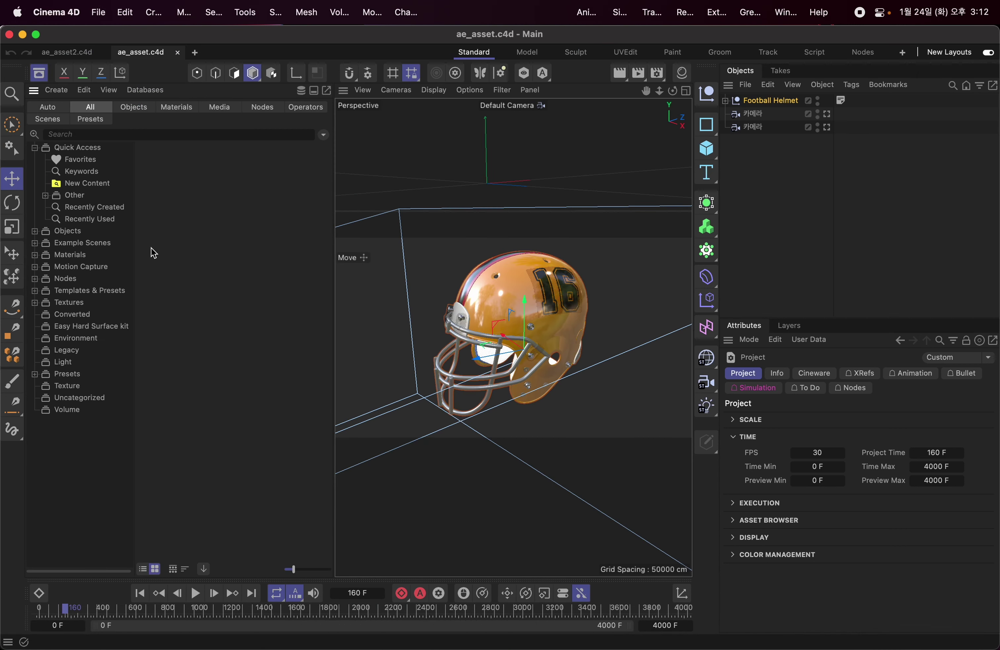
{"action": "left_click", "coordinate": [66, 232]}
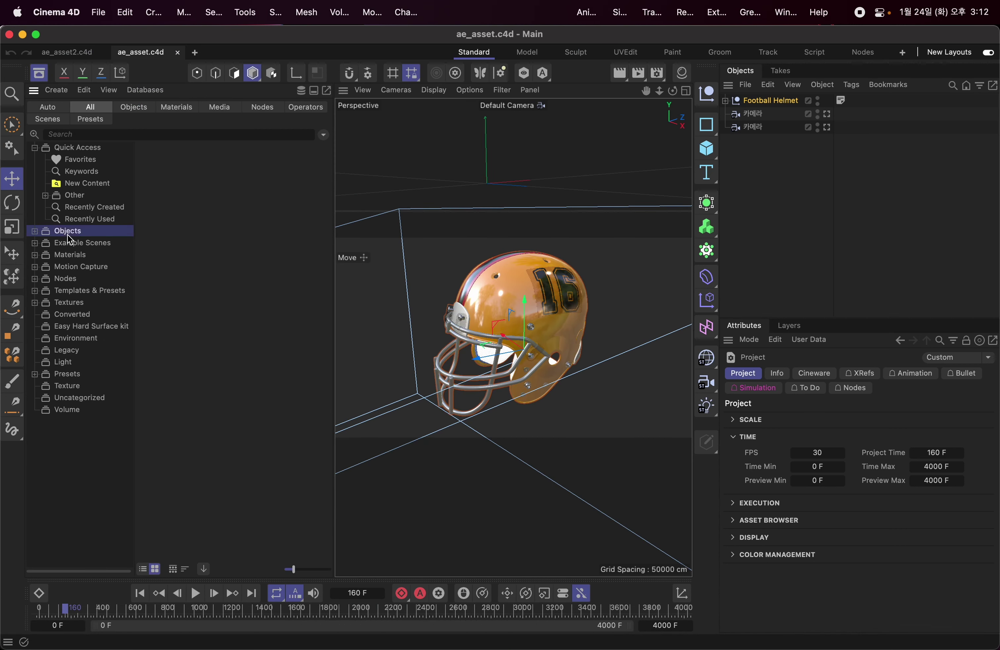
{"action": "left_click", "coordinate": [36, 231]}
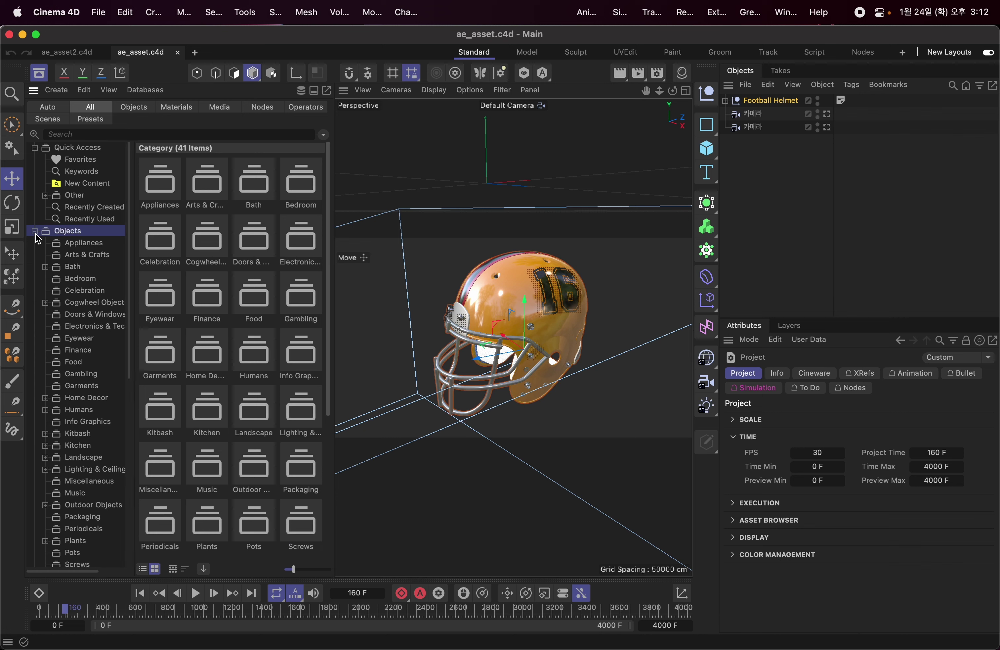
{"action": "left_click", "coordinate": [78, 244]}
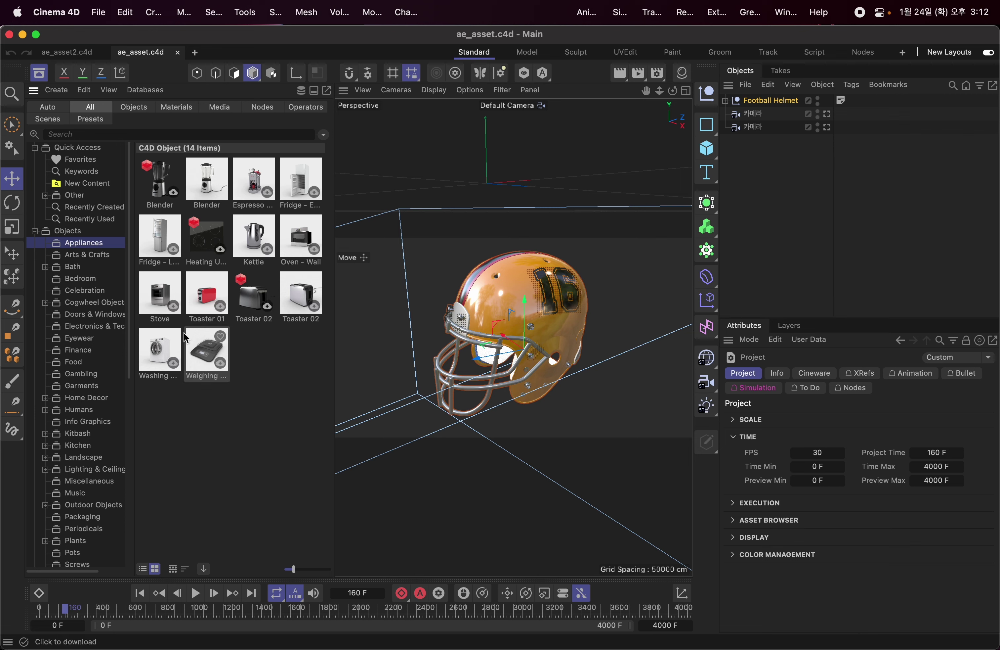
{"action": "left_click", "coordinate": [174, 312]}
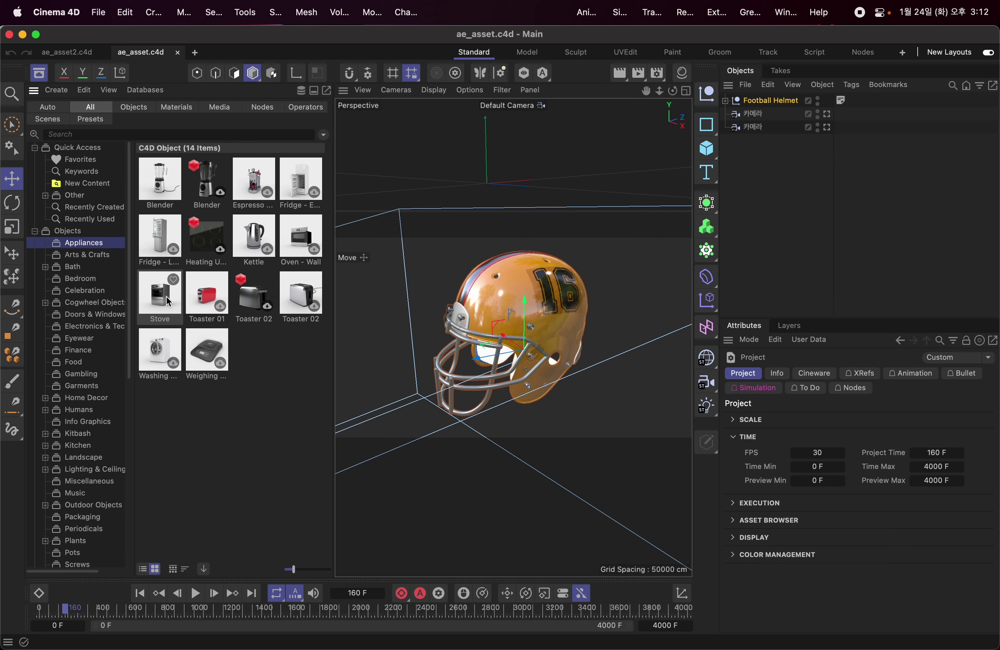
Step: Copy the Stove asset to the MyDatabase database with Copy to Database
{"action": "right_click", "coordinate": [169, 301]}
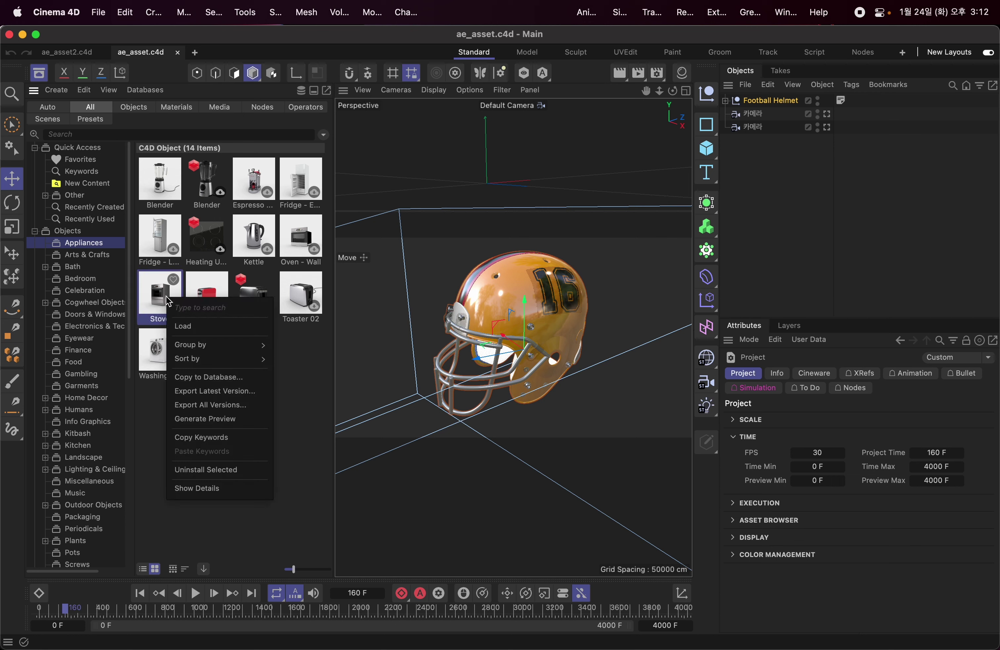
{"action": "left_click", "coordinate": [254, 377]}
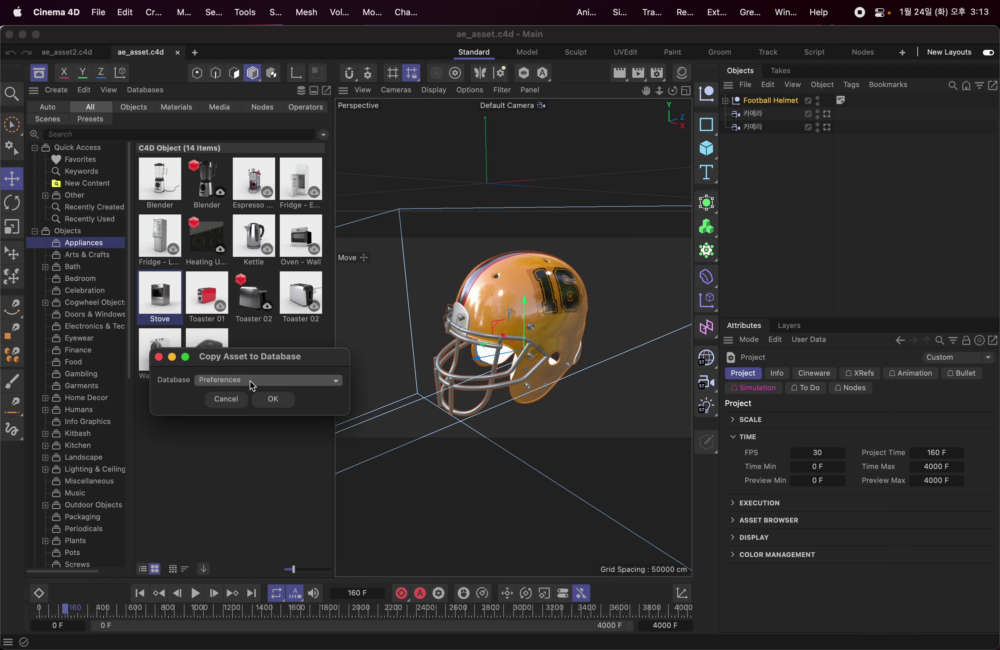
{"action": "left_click", "coordinate": [253, 384]}
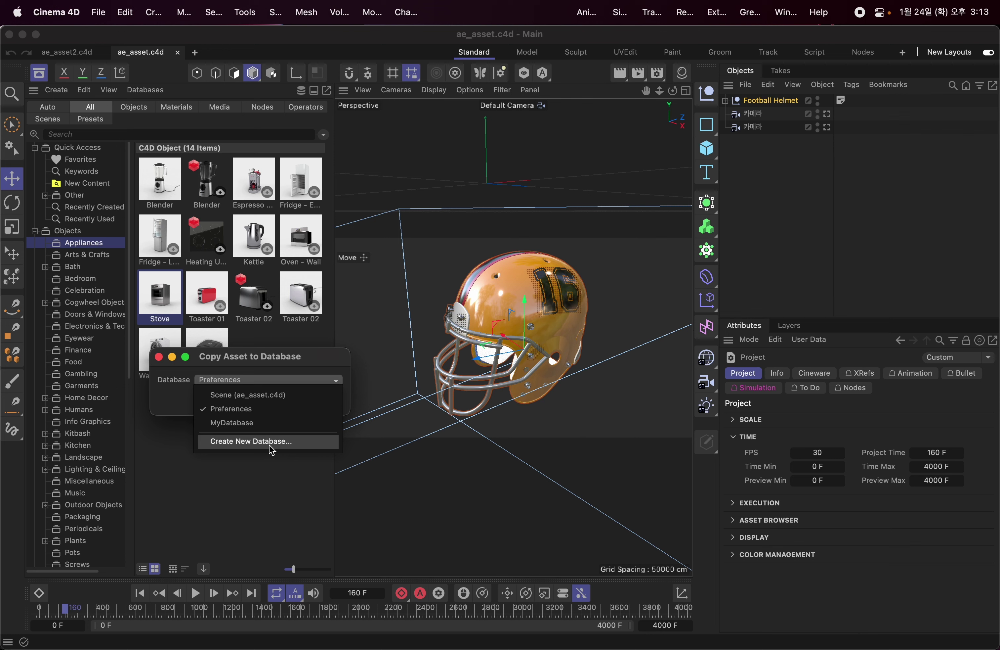
{"action": "left_click", "coordinate": [264, 422]}
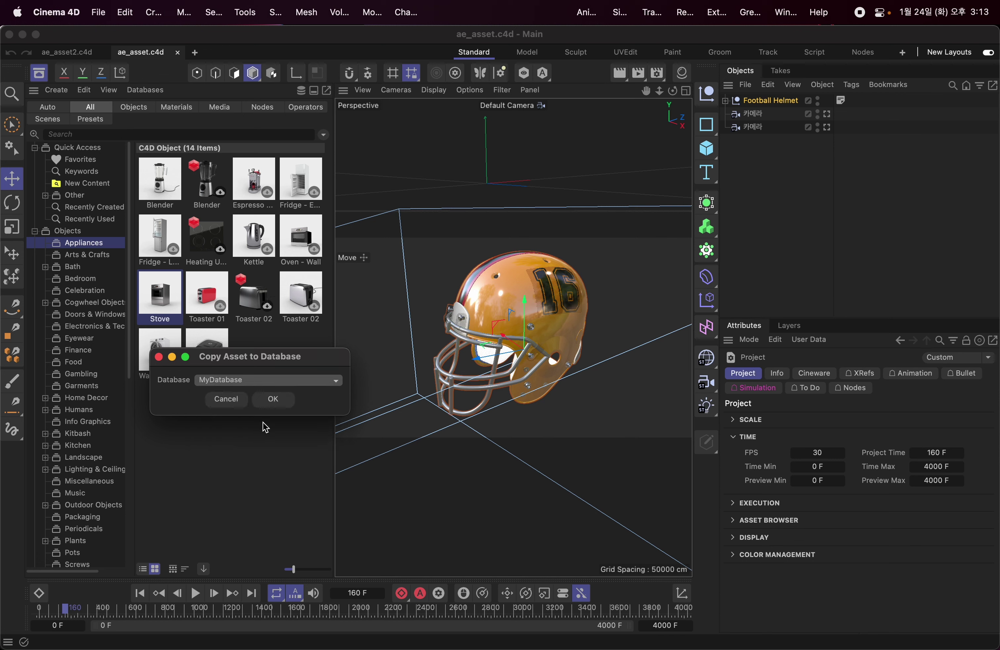
{"action": "left_click", "coordinate": [281, 400]}
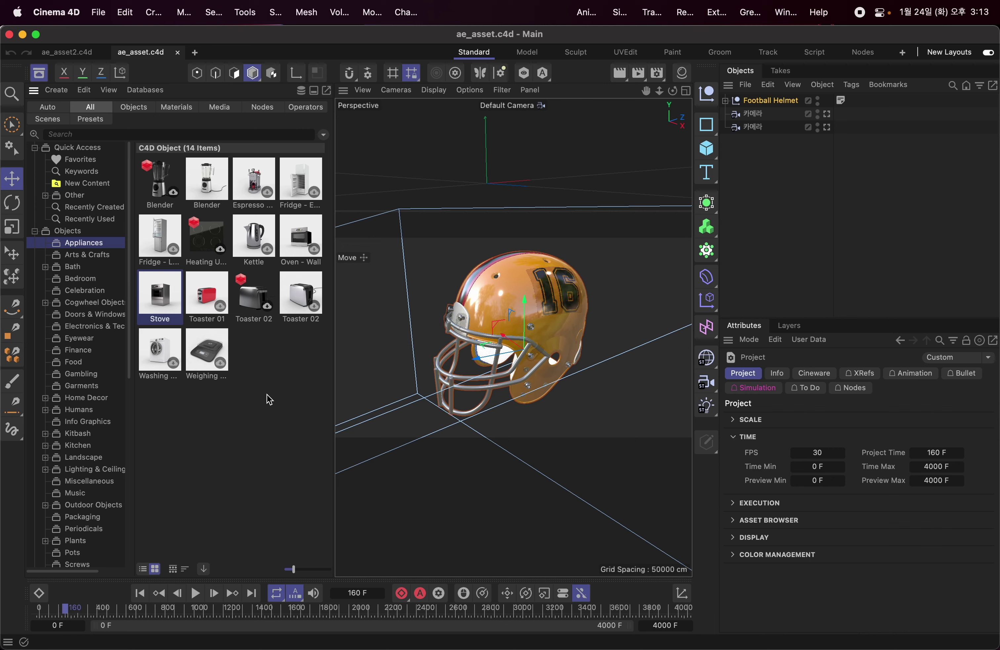
Step: In After Effects, open the ae_asset2.c4d layer's Cineware Asset Browser and reload the databases under 미분류 so Stove appears
{"action": "mouse_move", "coordinate": [675, 647]}
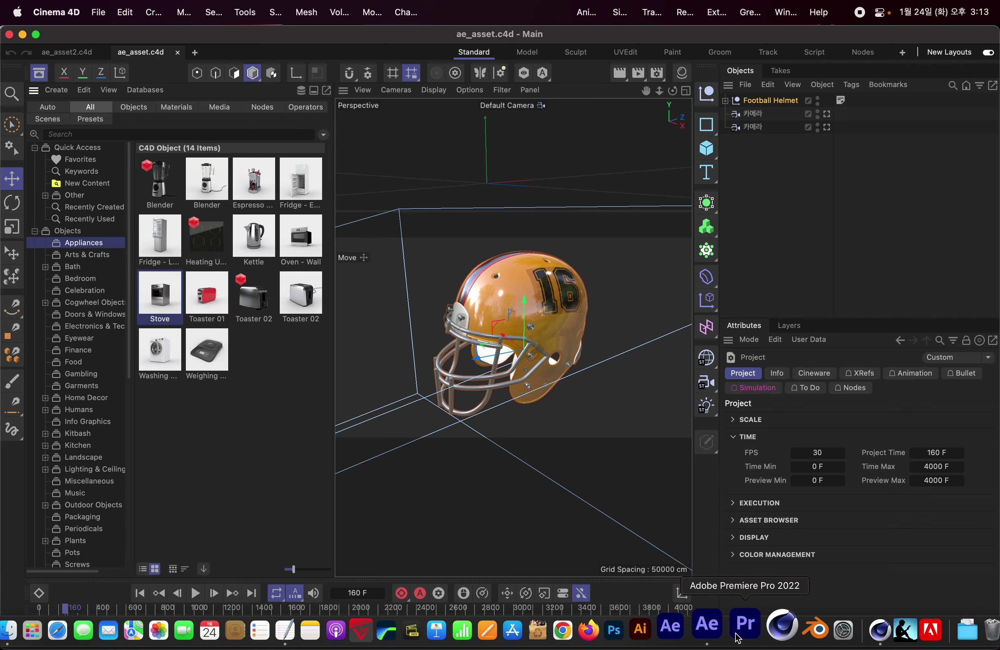
{"action": "left_click", "coordinate": [717, 628]}
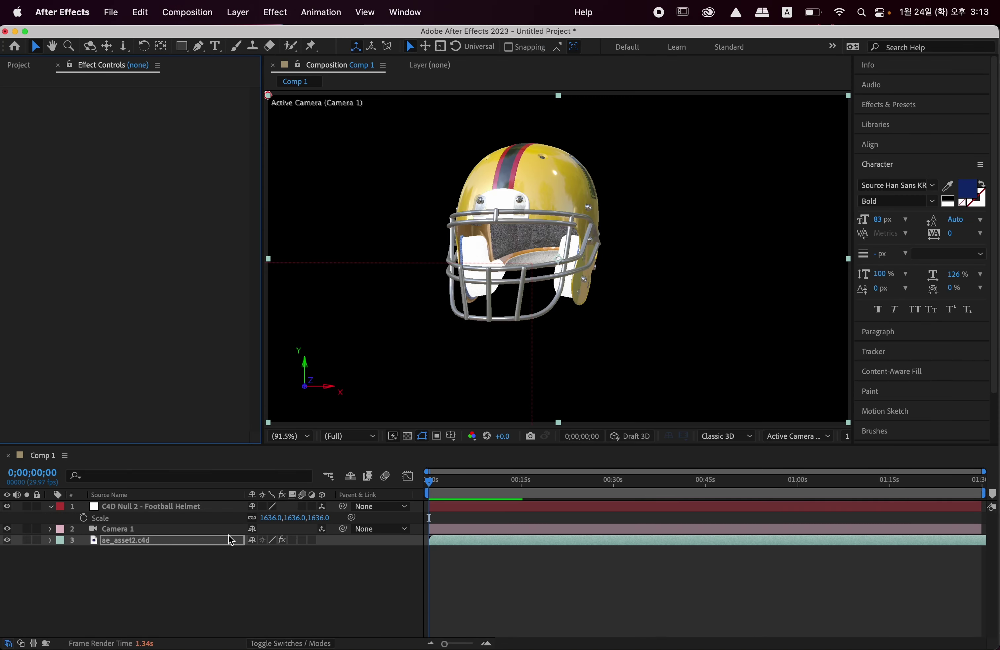
{"action": "left_click", "coordinate": [140, 540]}
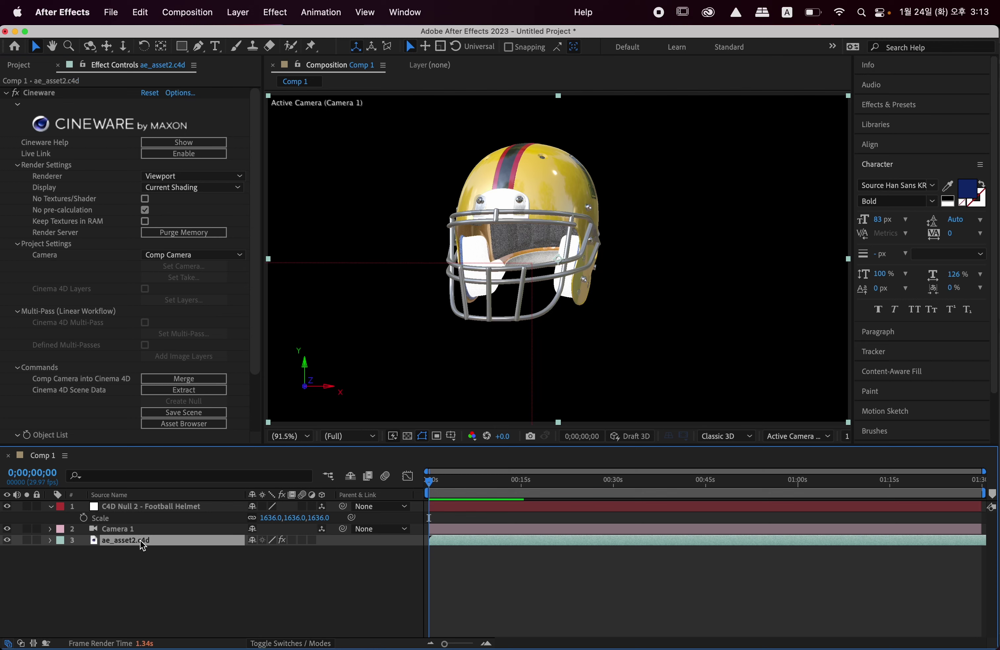
{"action": "left_click", "coordinate": [201, 424]}
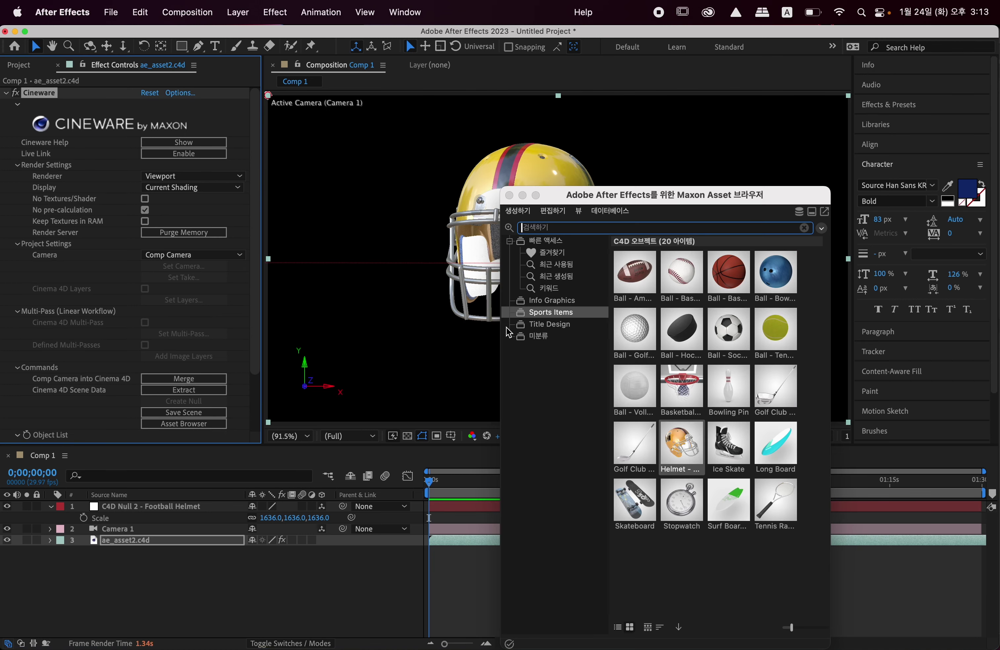
{"action": "left_click", "coordinate": [538, 337]}
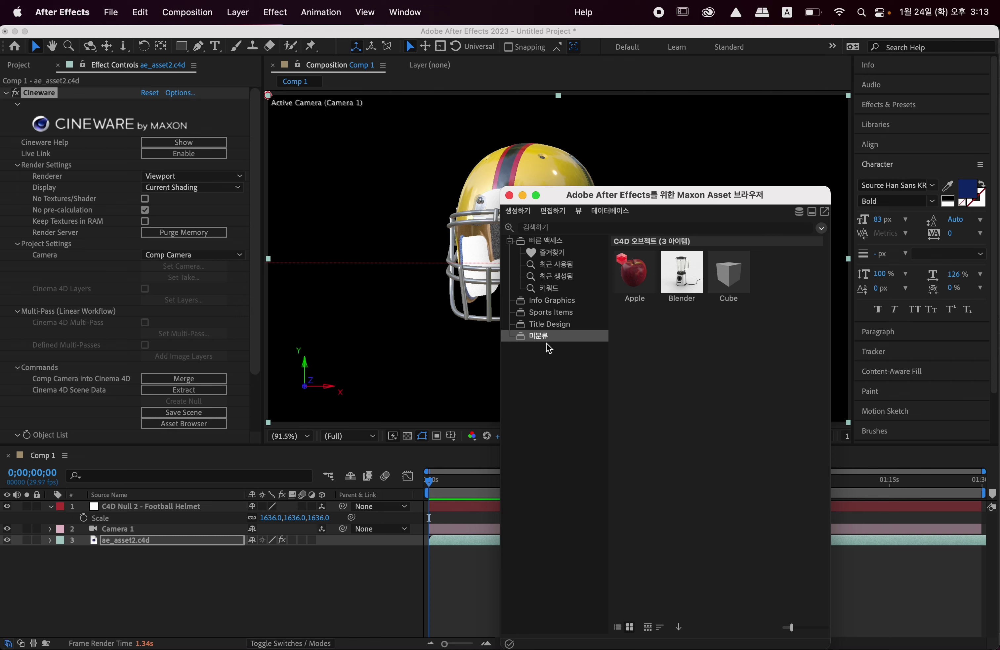
{"action": "left_click", "coordinate": [611, 210]}
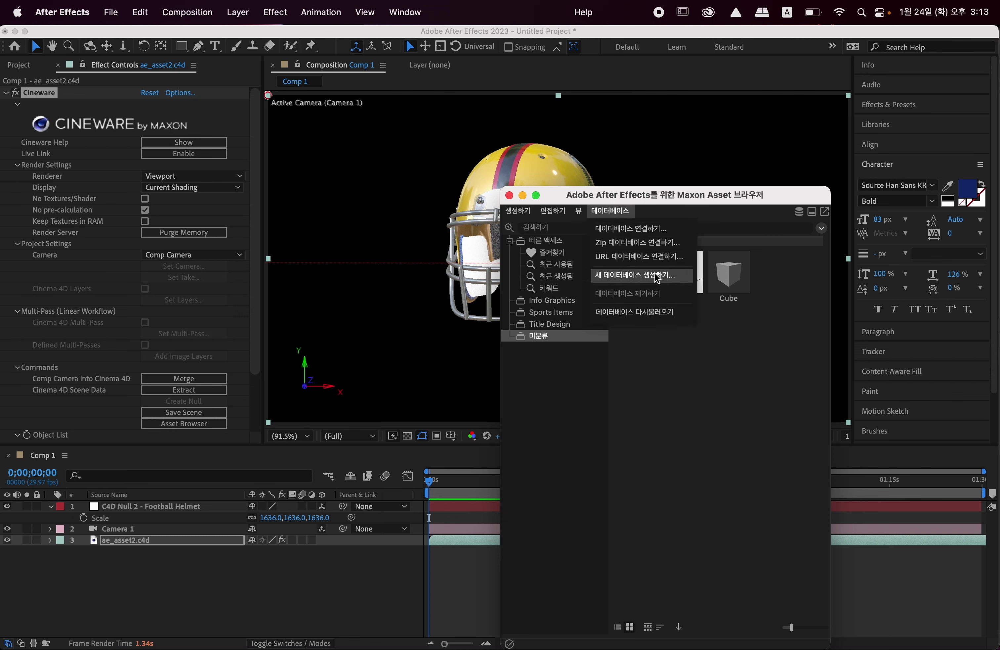
{"action": "left_click", "coordinate": [653, 313]}
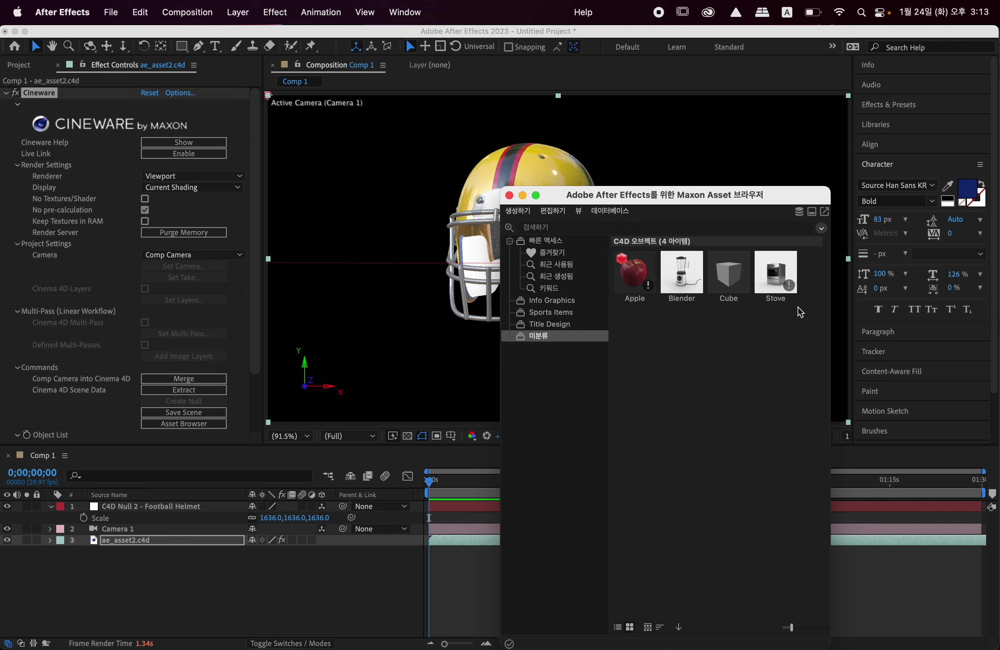
{"action": "mouse_move", "coordinate": [791, 286]}
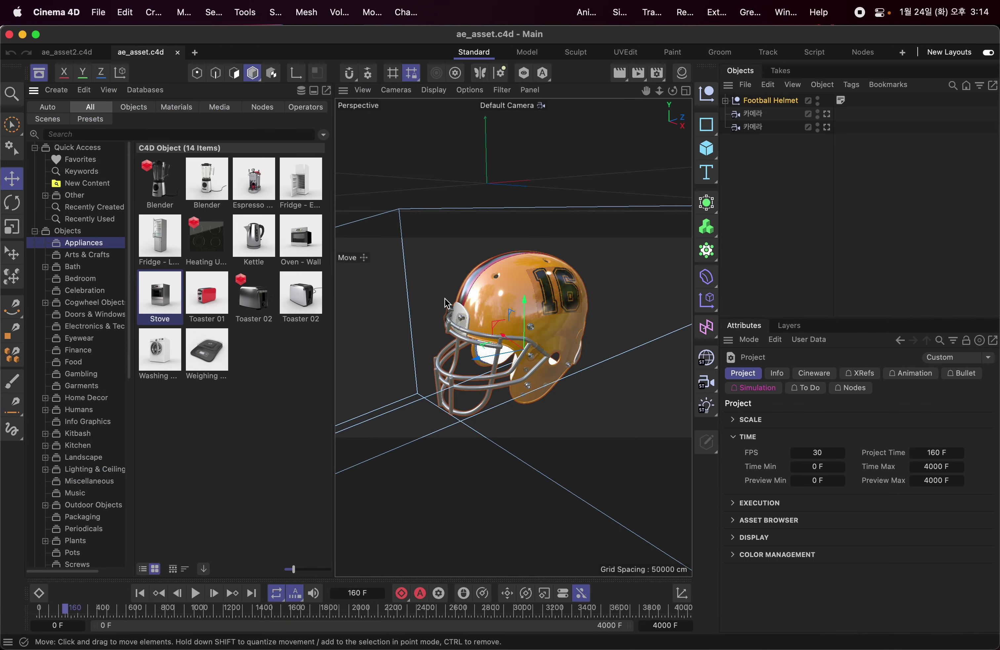
Step: Show the Stove asset's details and list its dependencies
{"action": "right_click", "coordinate": [159, 302]}
{"action": "left_click", "coordinate": [225, 544]}
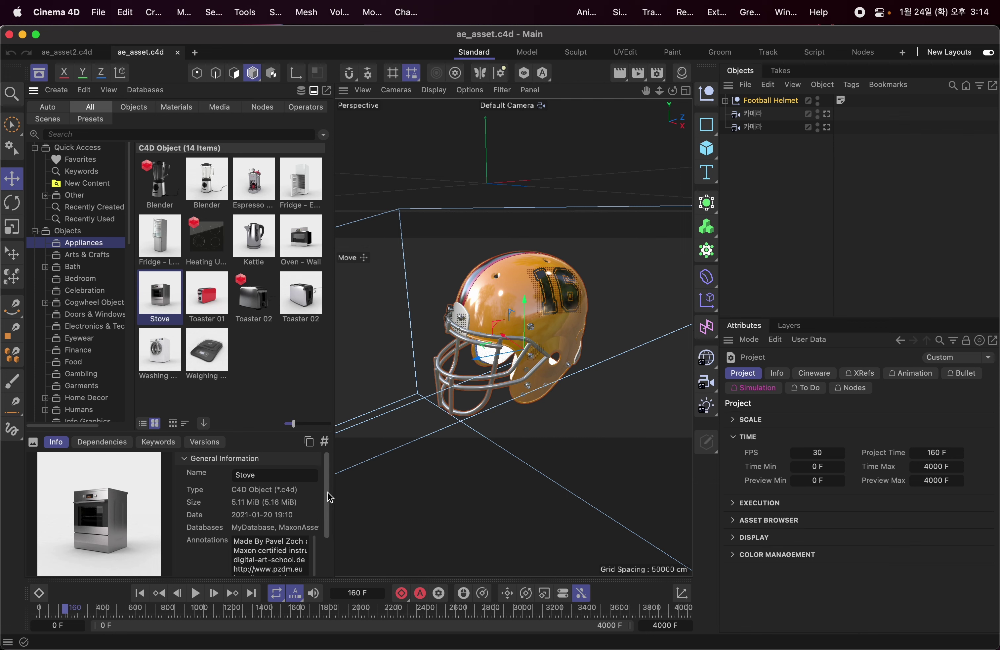
{"action": "scroll", "coordinate": [328, 494], "scroll_direction": "down", "scroll_amount": 1}
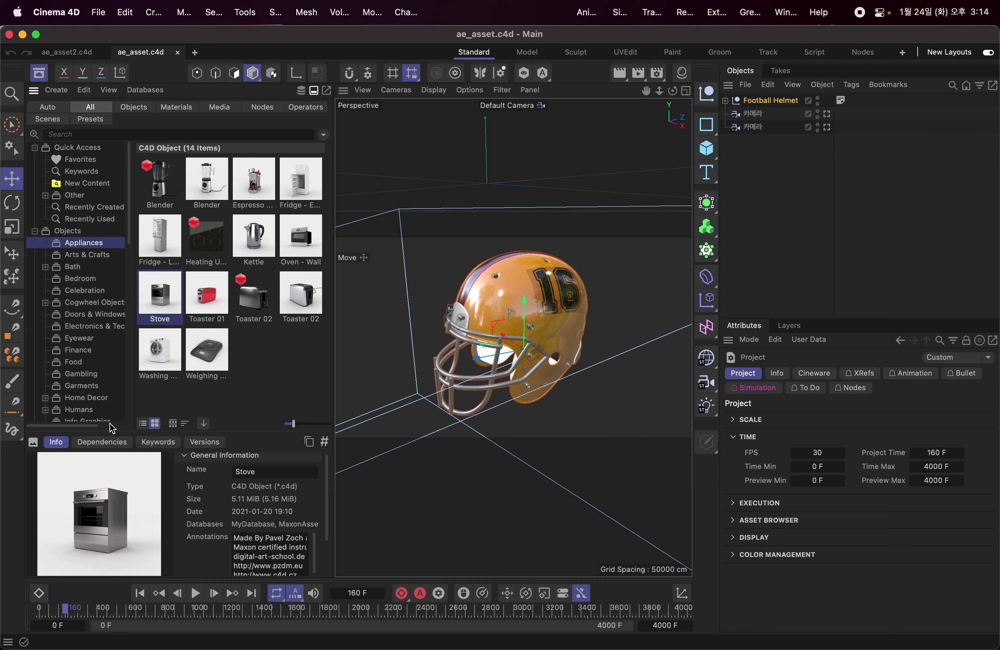
{"action": "left_click", "coordinate": [117, 442]}
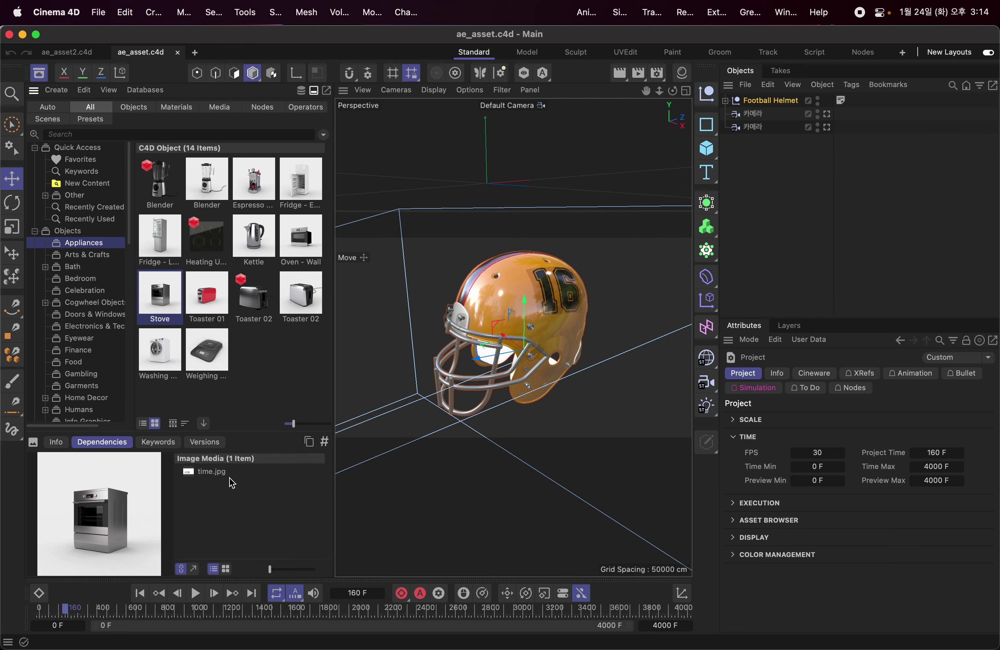
Step: Copy the time.jpg dependency into the MyDatabase database
{"action": "left_click", "coordinate": [220, 476]}
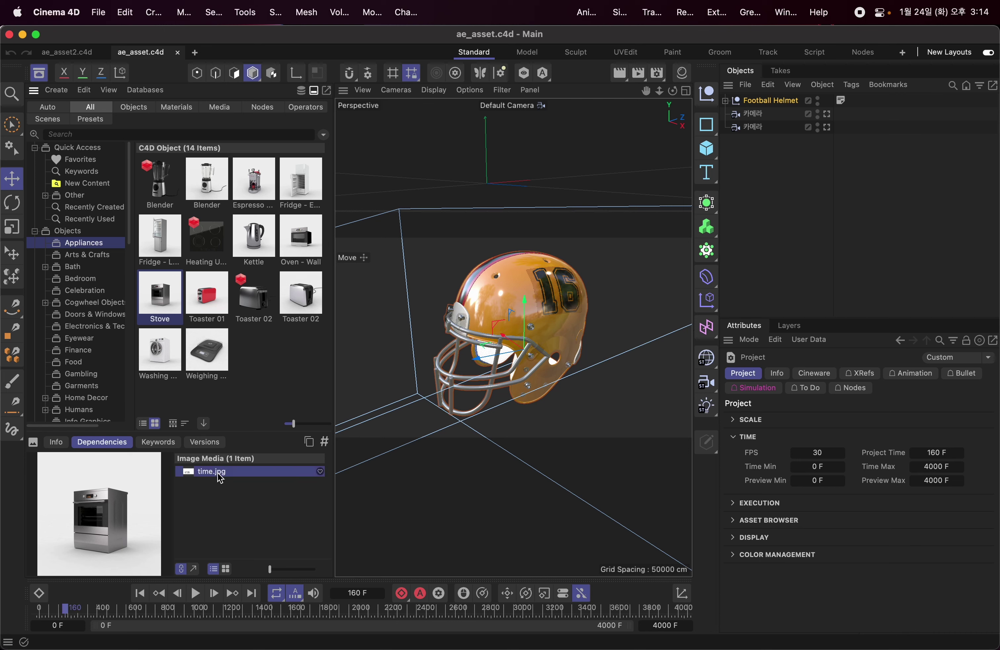
{"action": "right_click", "coordinate": [219, 477]}
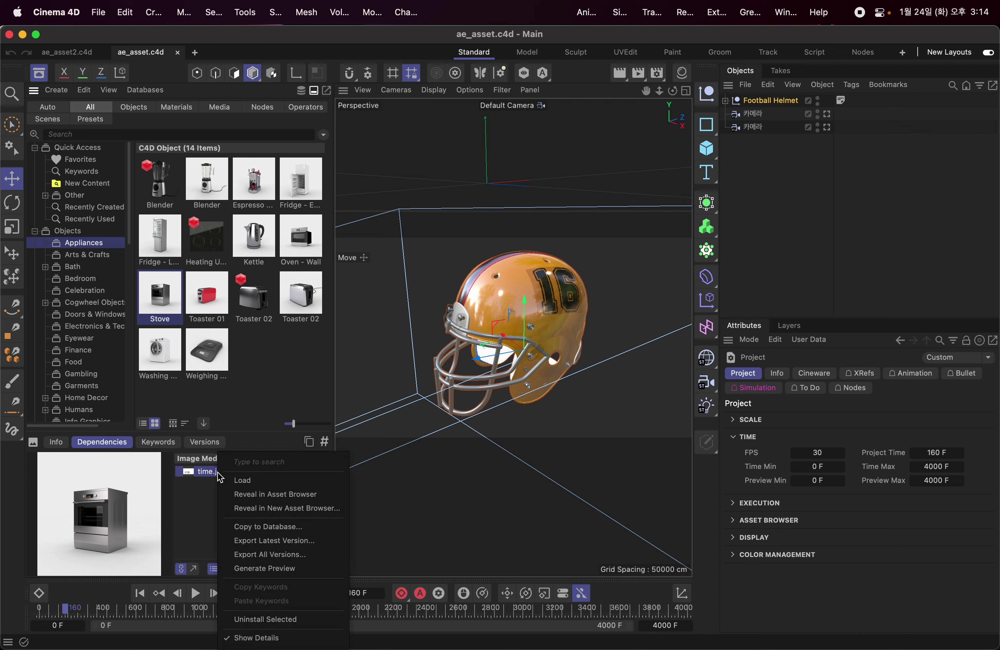
{"action": "left_click", "coordinate": [287, 527]}
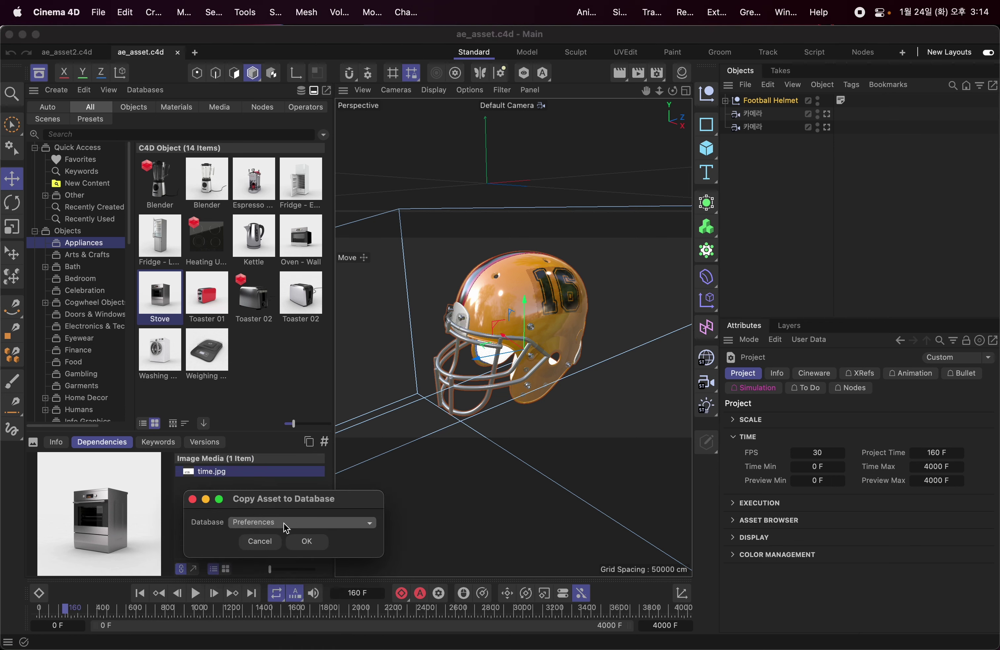
{"action": "left_click", "coordinate": [287, 528]}
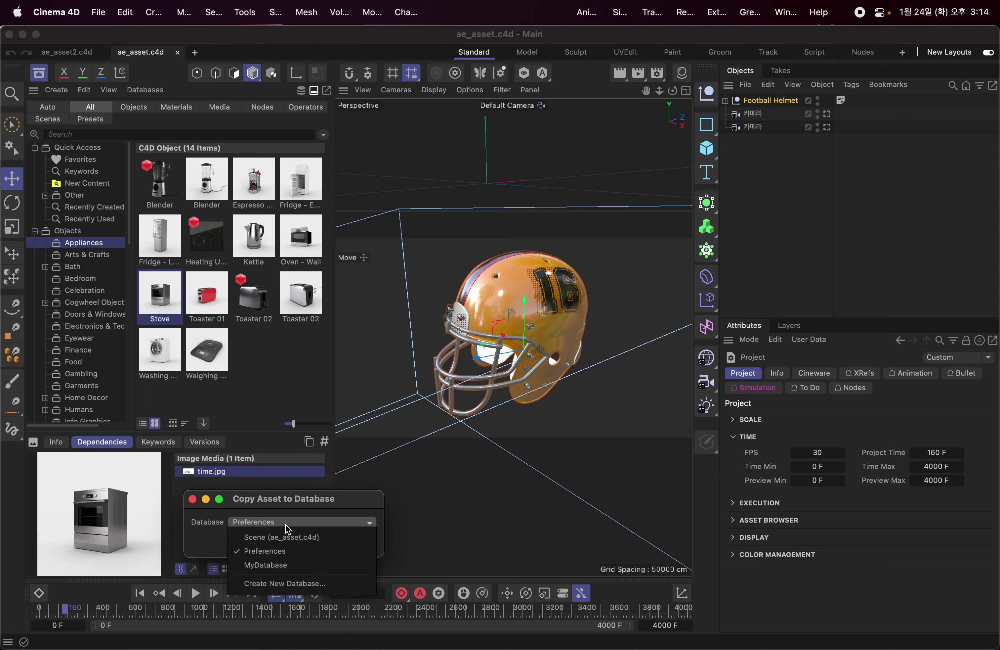
{"action": "left_click", "coordinate": [281, 565]}
{"action": "left_click", "coordinate": [306, 543]}
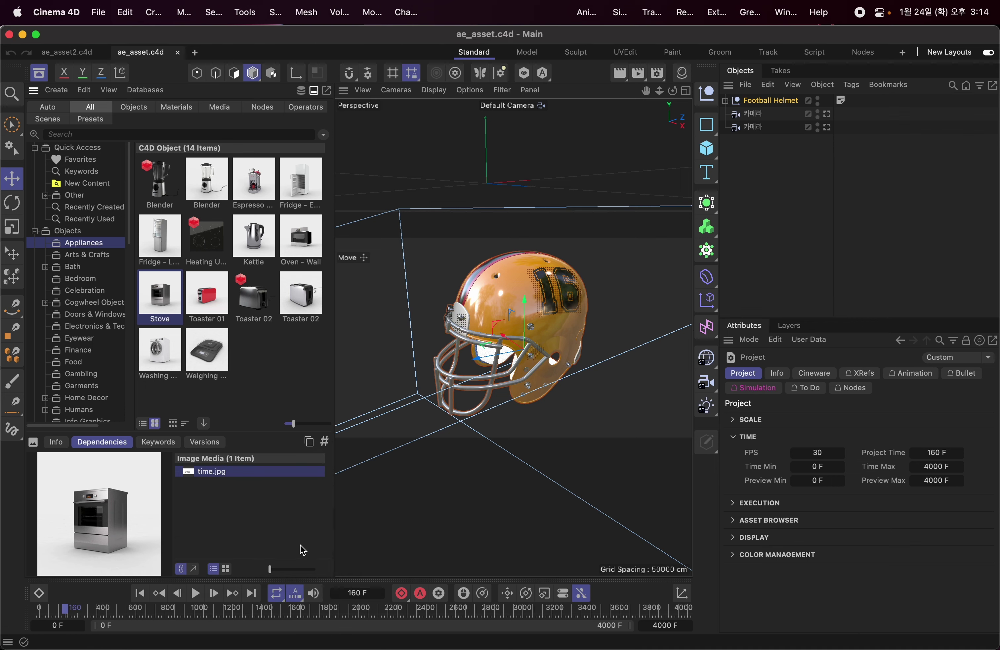
Step: Reload the Maxon asset databases in After Effects, then return to the Project panel's item list
{"action": "key", "text": "super+Tab"}
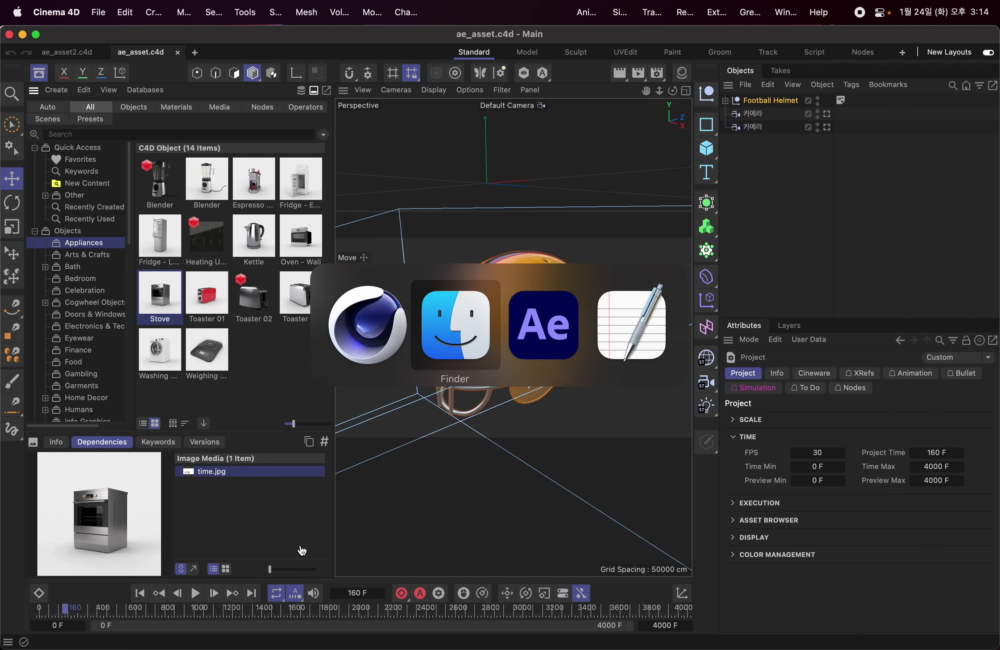
{"action": "key", "text": "super+Tab"}
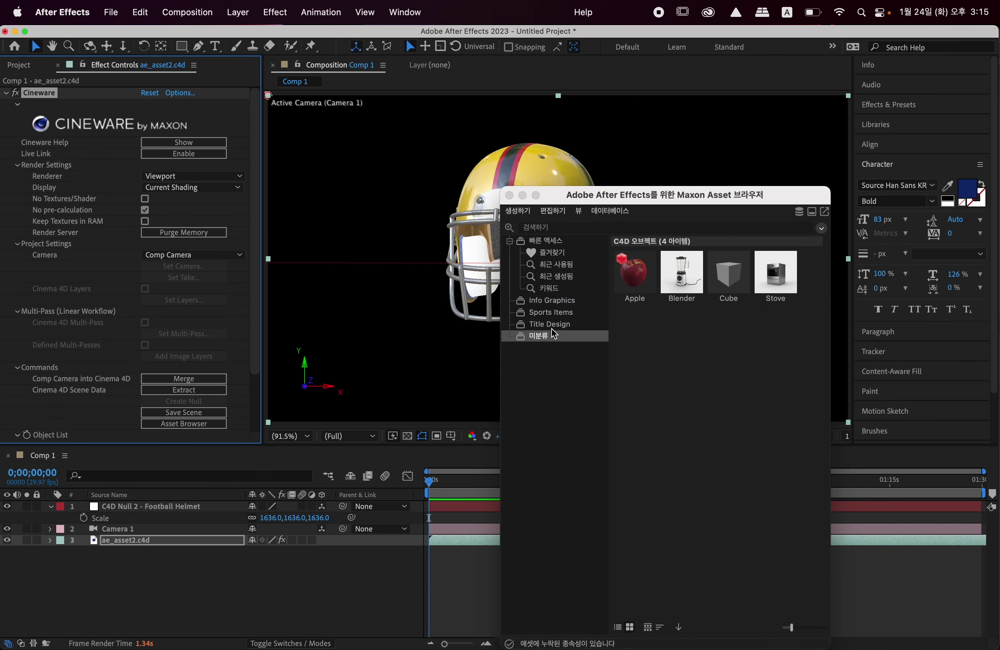
{"action": "left_click", "coordinate": [610, 210]}
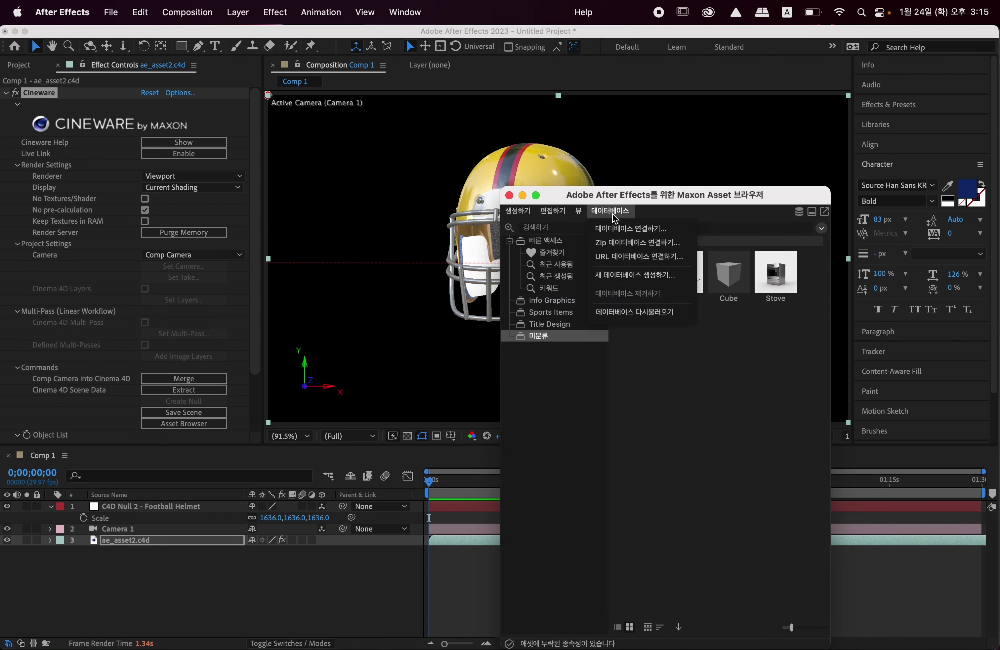
{"action": "left_click", "coordinate": [658, 313]}
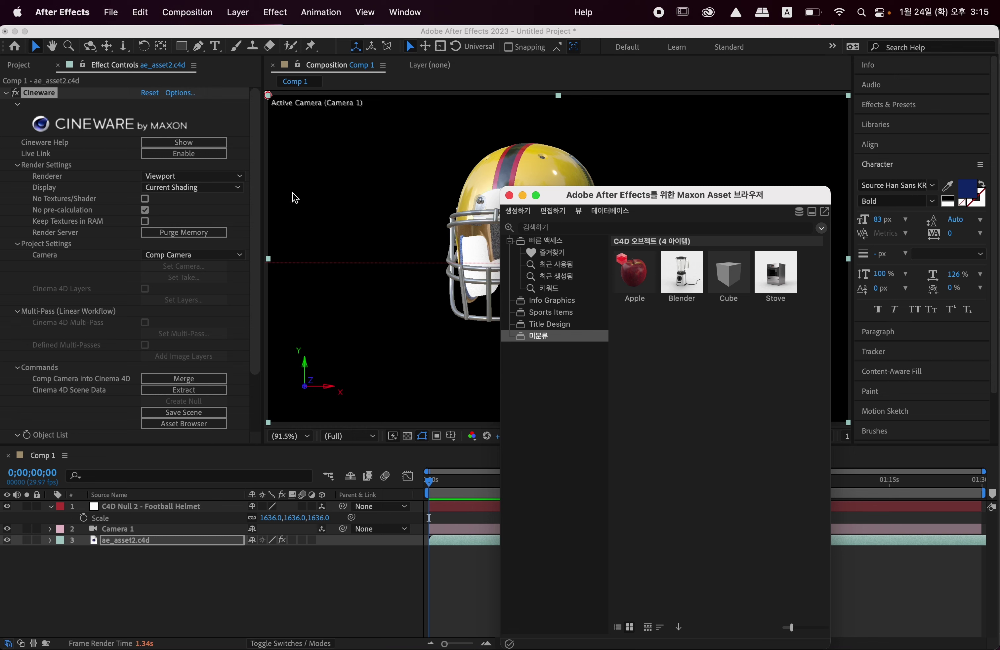
{"action": "left_click", "coordinate": [298, 584]}
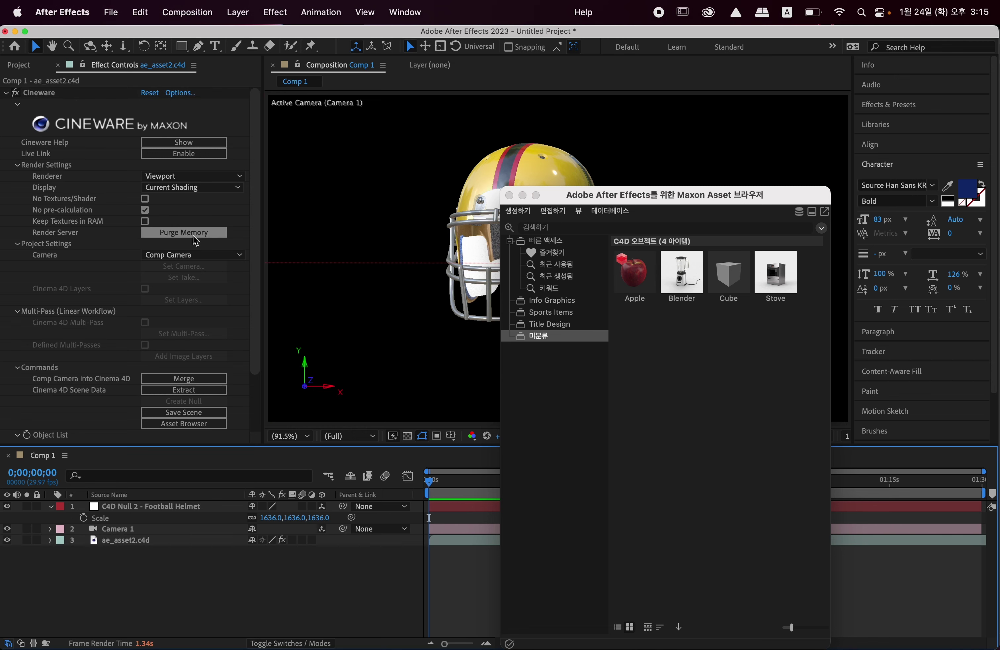
{"action": "left_click", "coordinate": [28, 66]}
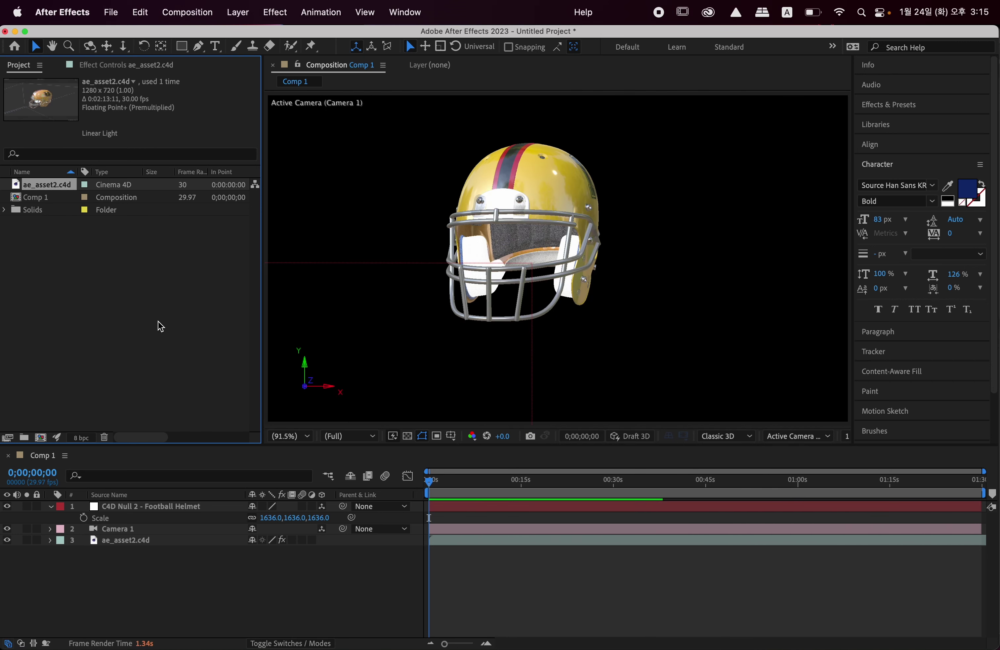
Step: Create Comp 2 with default 1920×1080 settings and add a new Maxon Cinema 4D File layer
{"action": "key", "text": "super+n"}
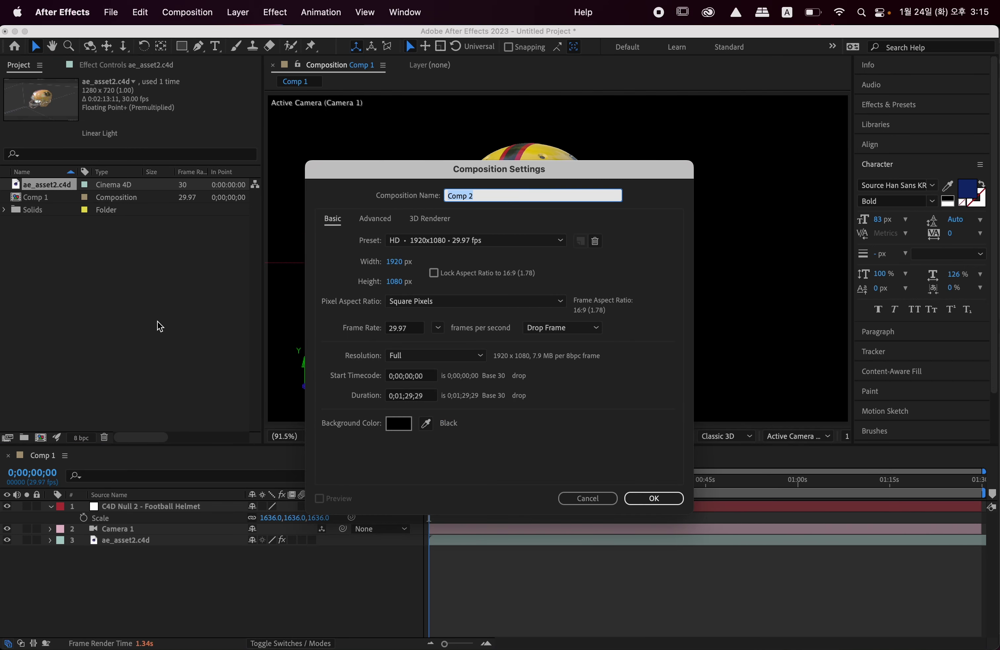
{"action": "key", "text": "Return"}
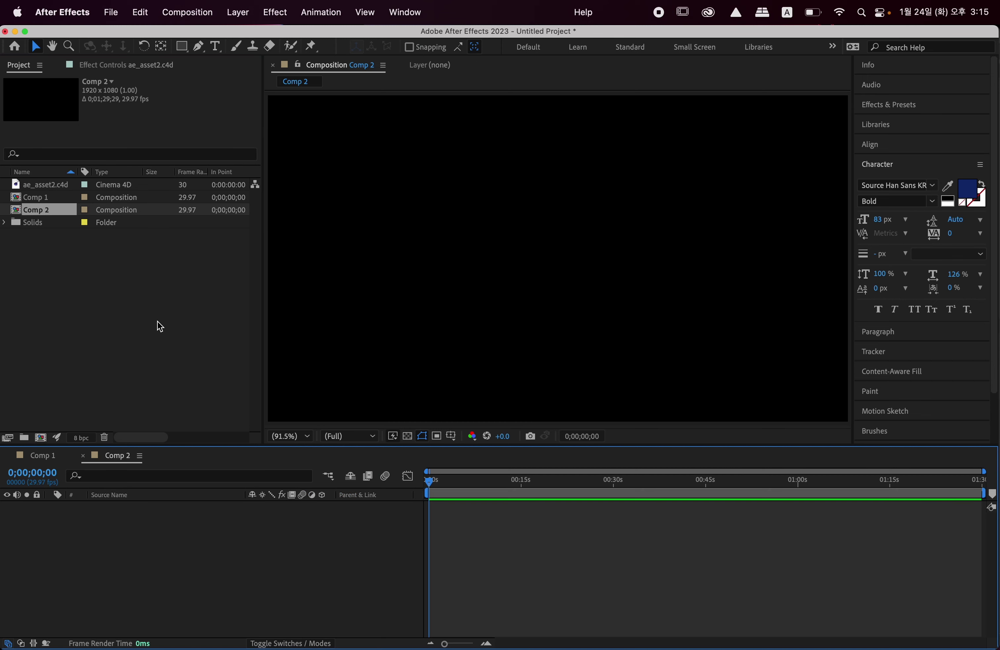
{"action": "left_click", "coordinate": [248, 16]}
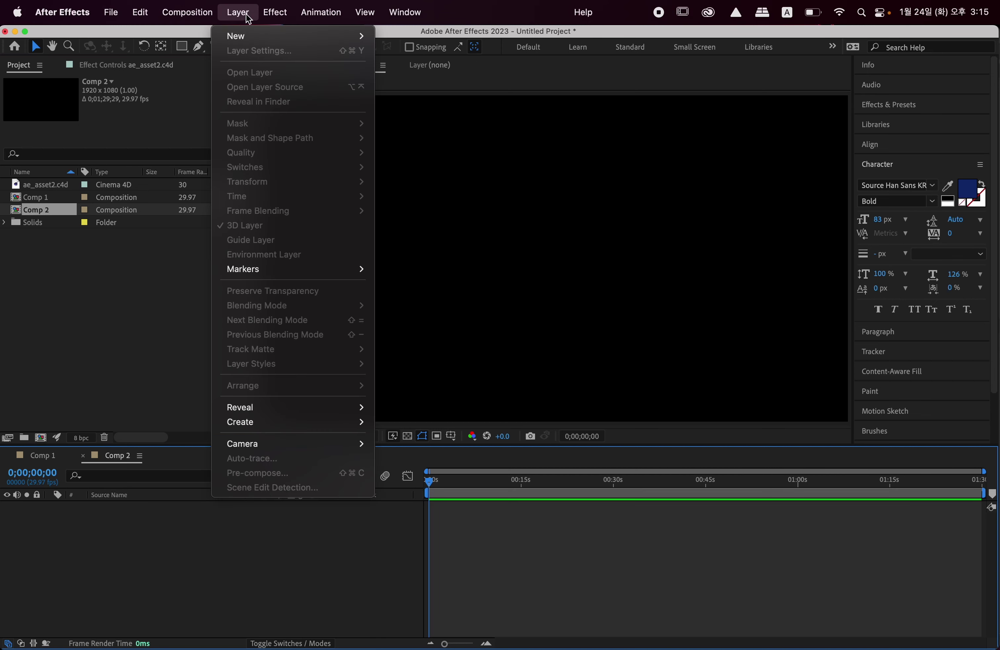
{"action": "mouse_move", "coordinate": [323, 40]}
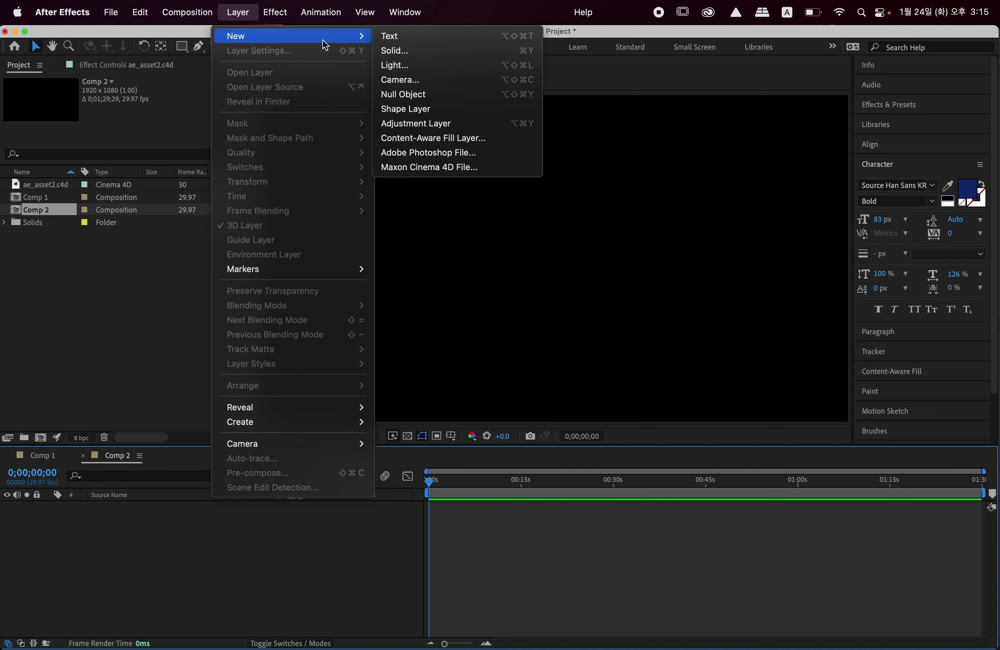
{"action": "left_click", "coordinate": [491, 173]}
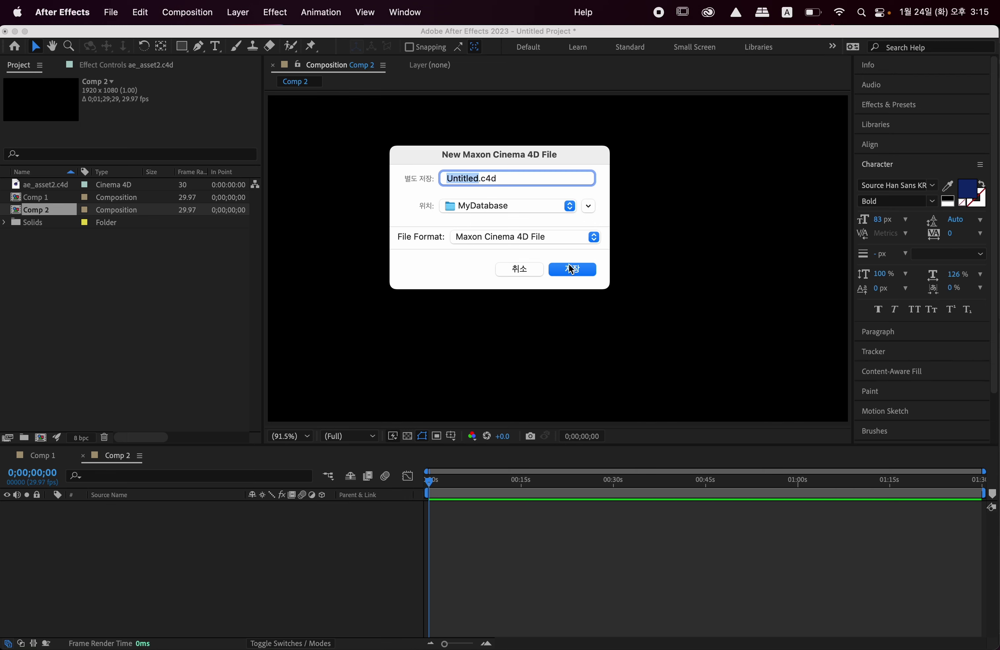
Step: Save the new file as connect.c4d, hide Cinema 4D's Asset Browser, and return to After Effects
{"action": "type", "text": "connec"}
{"action": "type", "text": "t"}
{"action": "left_click", "coordinate": [570, 268]}
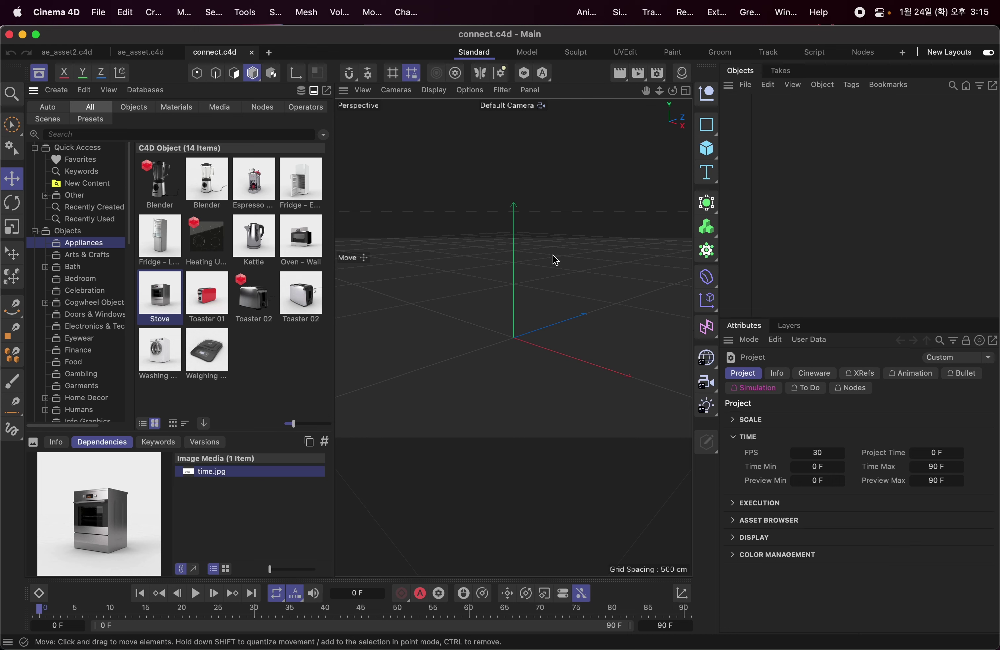
{"action": "left_click", "coordinate": [39, 73]}
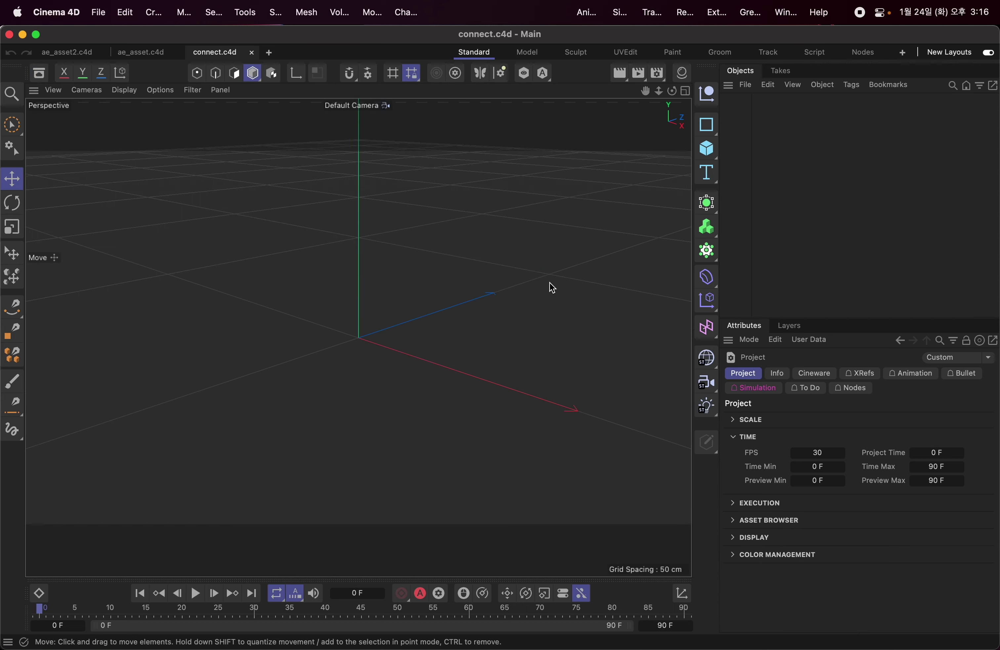
{"action": "key", "text": "super+Tab"}
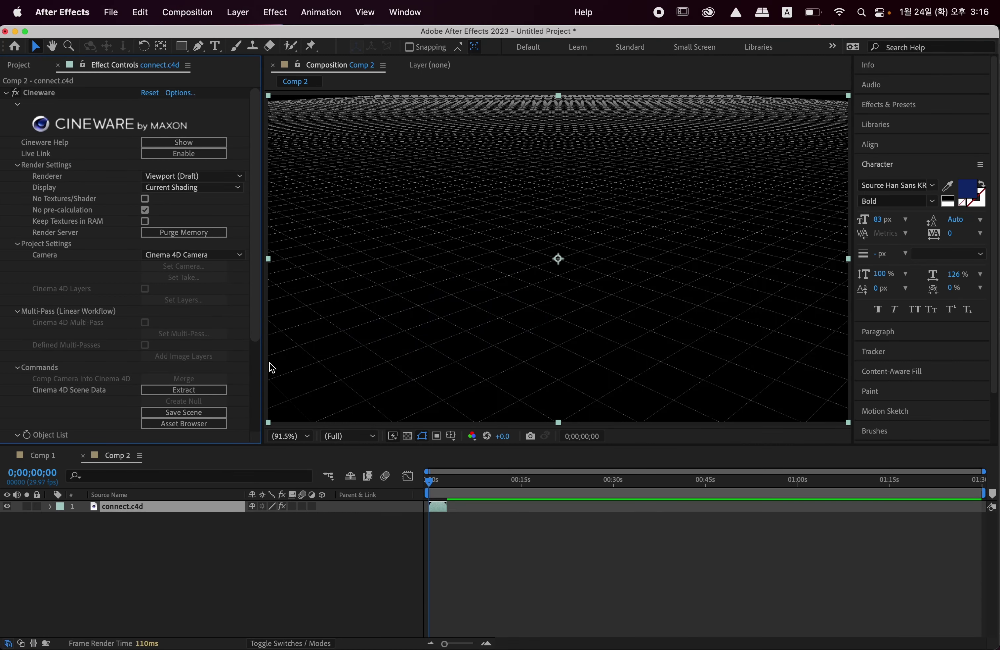
Step: Download the Title asset from the Title Design category and add it to connect.c4d
{"action": "left_click", "coordinate": [196, 424]}
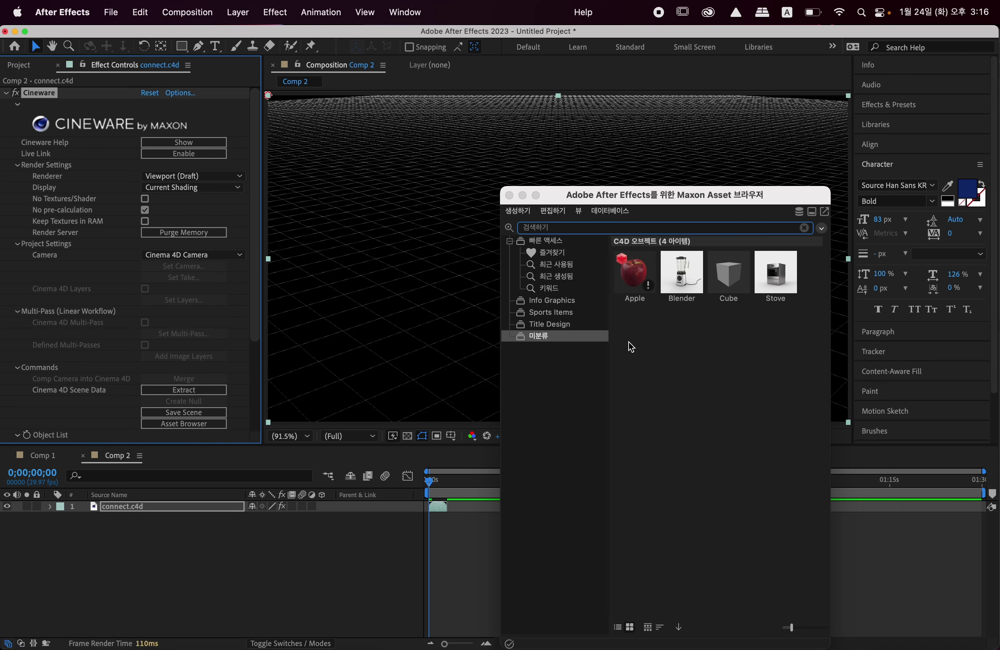
{"action": "left_click", "coordinate": [554, 324]}
{"action": "left_click", "coordinate": [649, 285]}
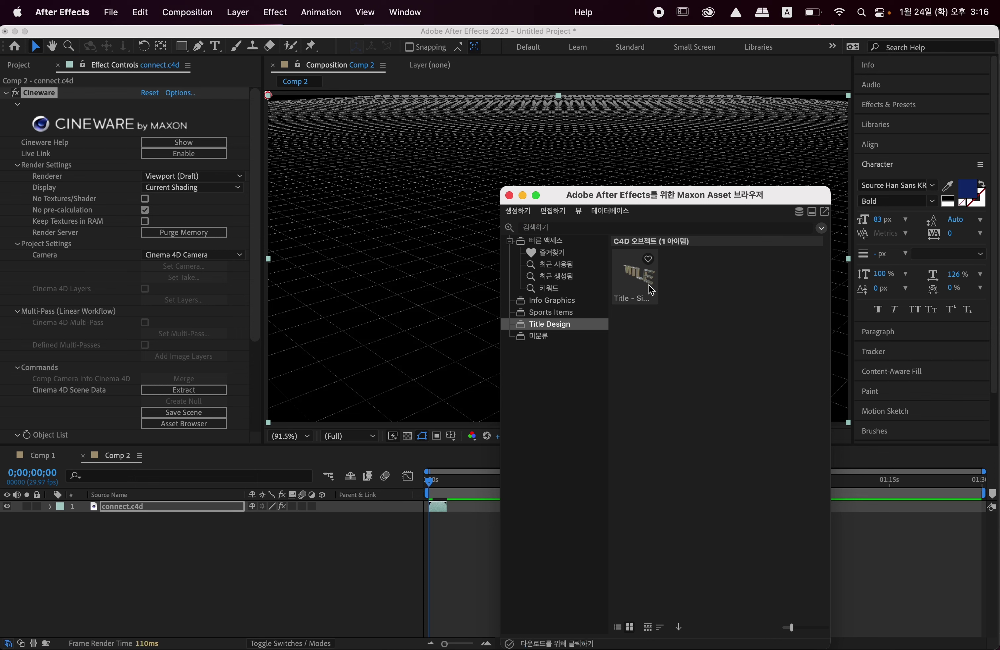
{"action": "double_click", "coordinate": [635, 287]}
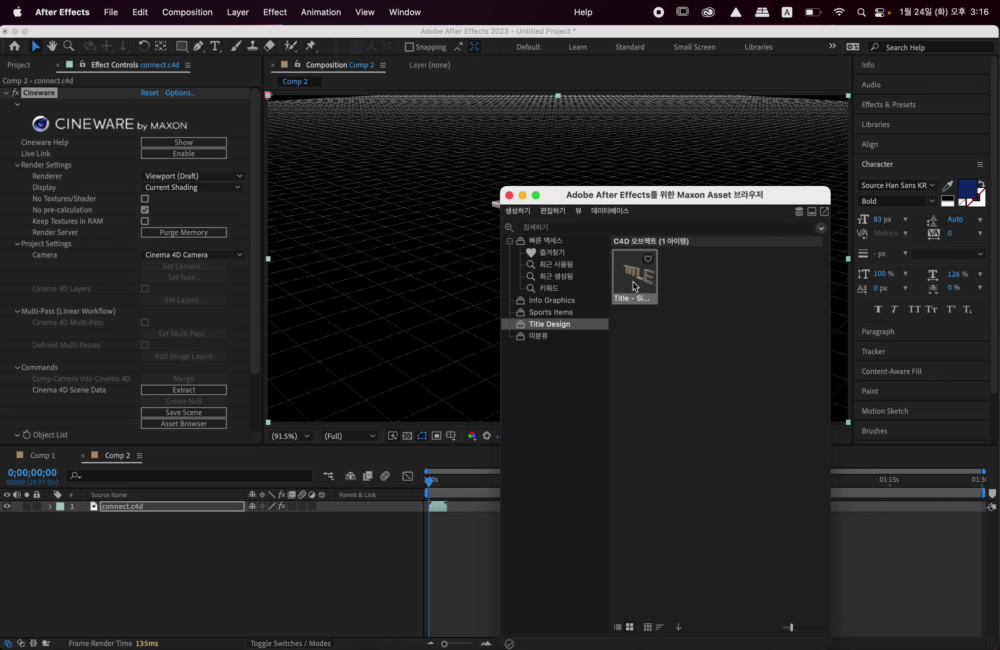
{"action": "left_click", "coordinate": [509, 195]}
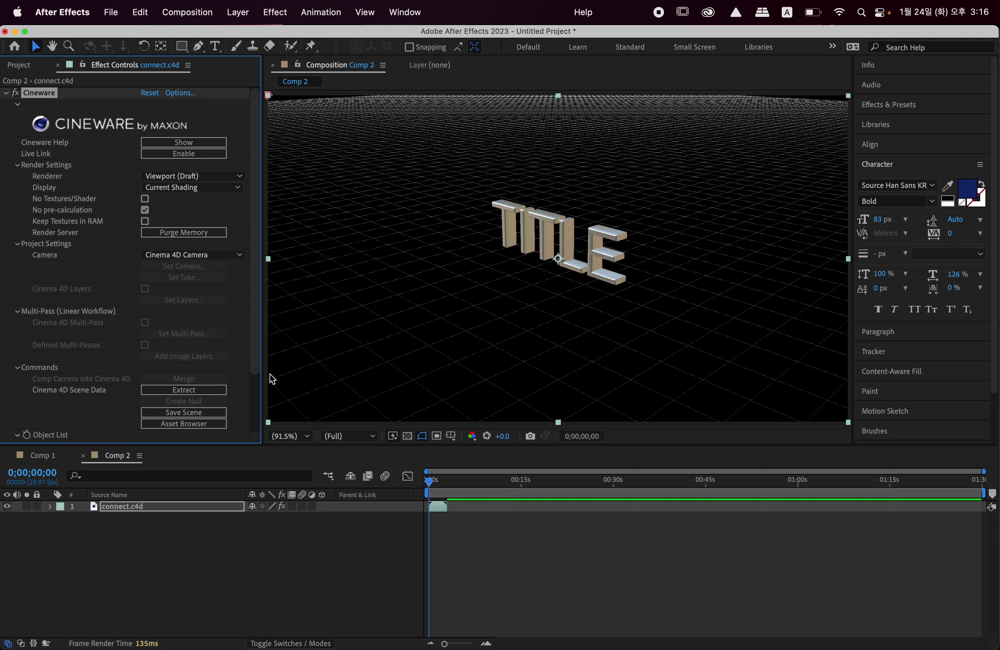
Step: Set the Title's Twist to 0.99 and Material to 1, and source its text from layer '1. Text'
{"action": "scroll", "coordinate": [256, 388], "scroll_direction": "down", "scroll_amount": 3}
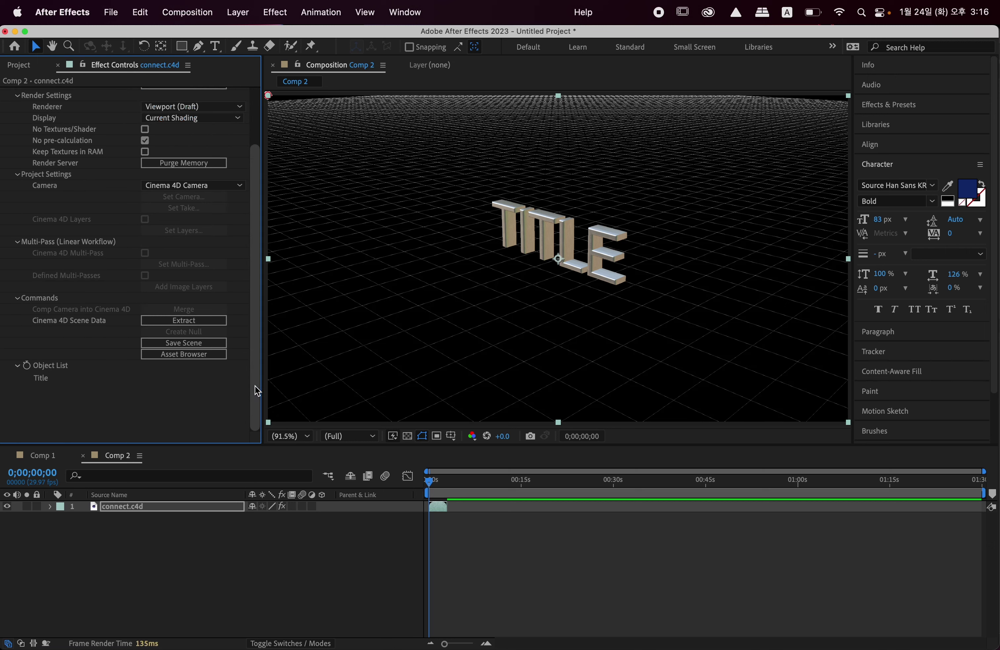
{"action": "left_click", "coordinate": [45, 378]}
{"action": "scroll", "coordinate": [45, 381], "scroll_direction": "down", "scroll_amount": 2}
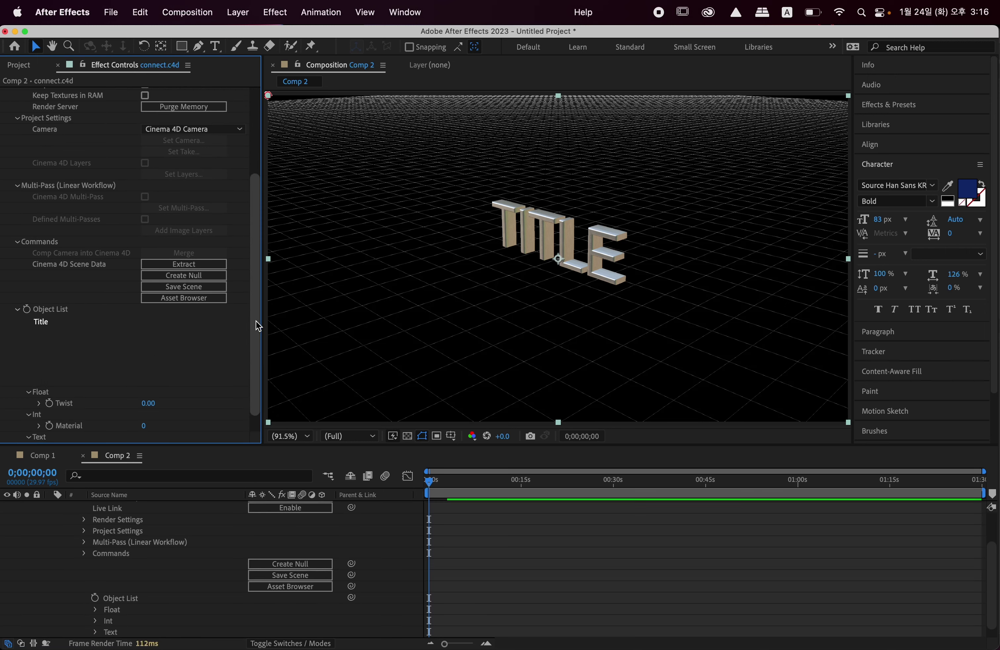
{"action": "left_click_drag", "start_coordinate": [257, 328], "coordinate": [258, 346]}
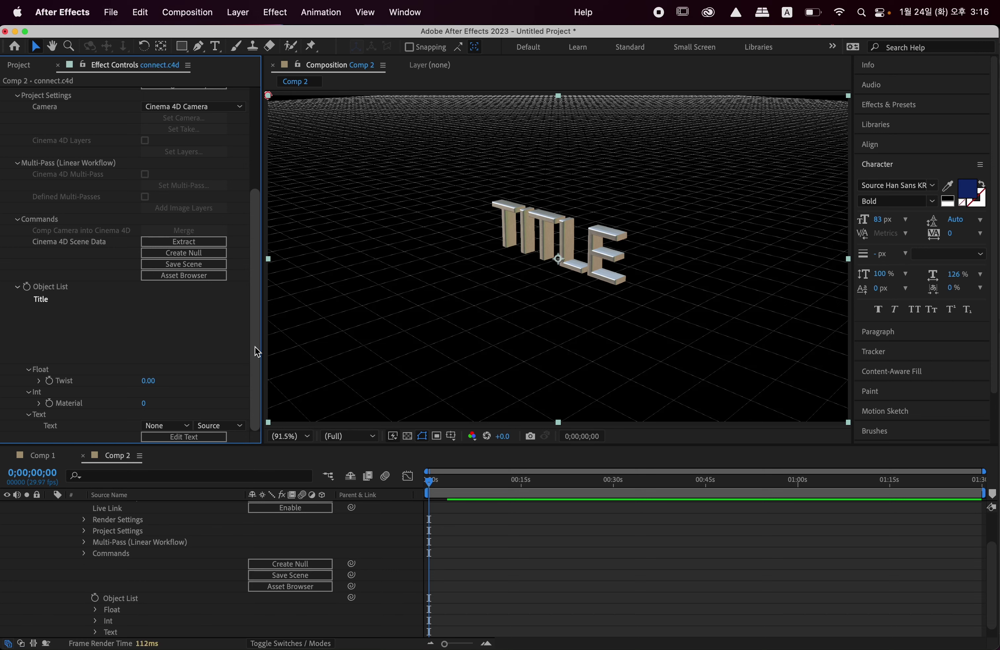
{"action": "left_click_drag", "start_coordinate": [147, 380], "coordinate": [210, 367]}
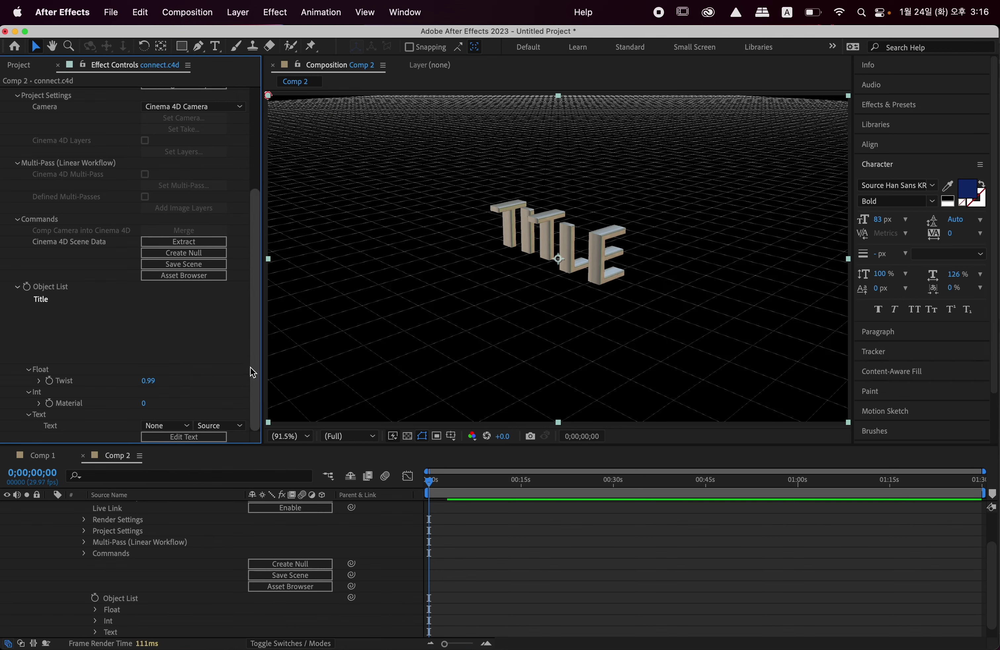
{"action": "left_click_drag", "start_coordinate": [144, 403], "coordinate": [158, 408]}
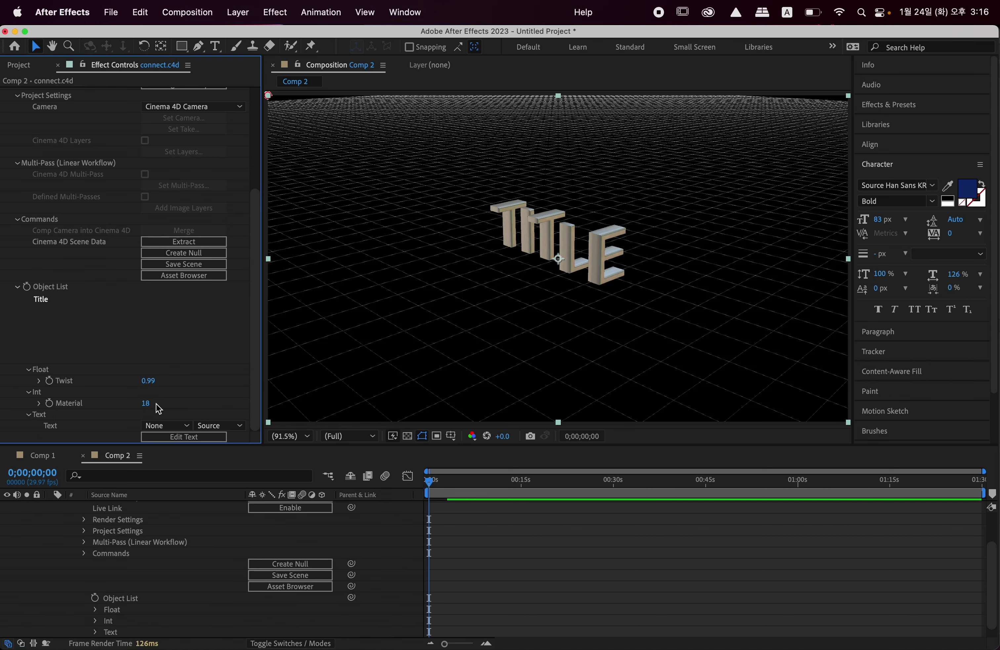
{"action": "left_click", "coordinate": [148, 405]}
{"action": "type", "text": "1"}
{"action": "key", "text": "Return"}
{"action": "left_click", "coordinate": [203, 437]}
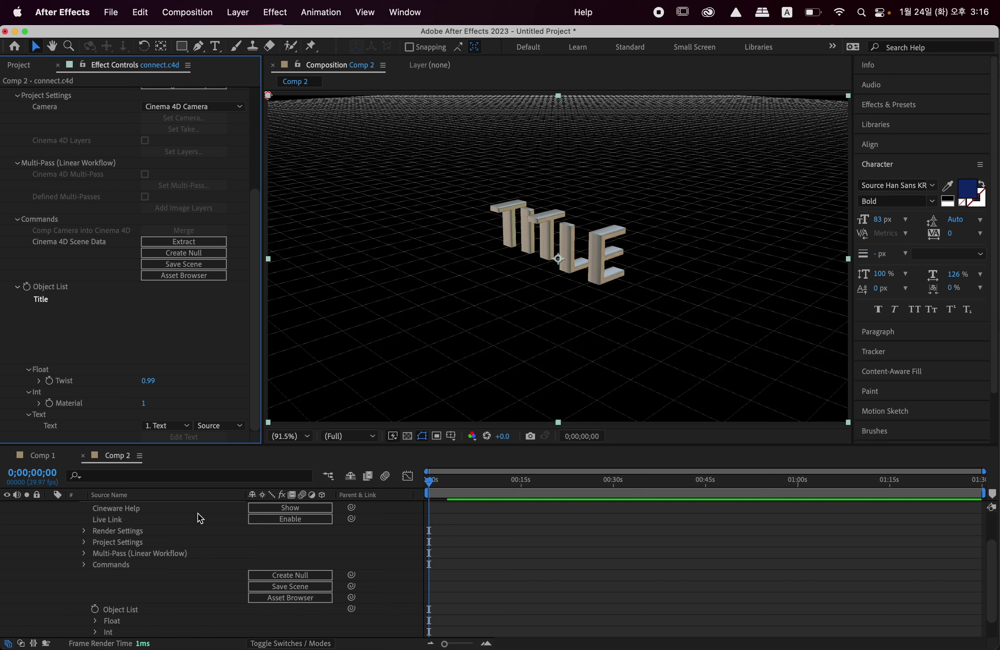
Step: Change the Text layer's content from TITLE to SPENCER, then bring Cinema 4D forward
{"action": "scroll", "coordinate": [199, 555], "scroll_direction": "up", "scroll_amount": 3}
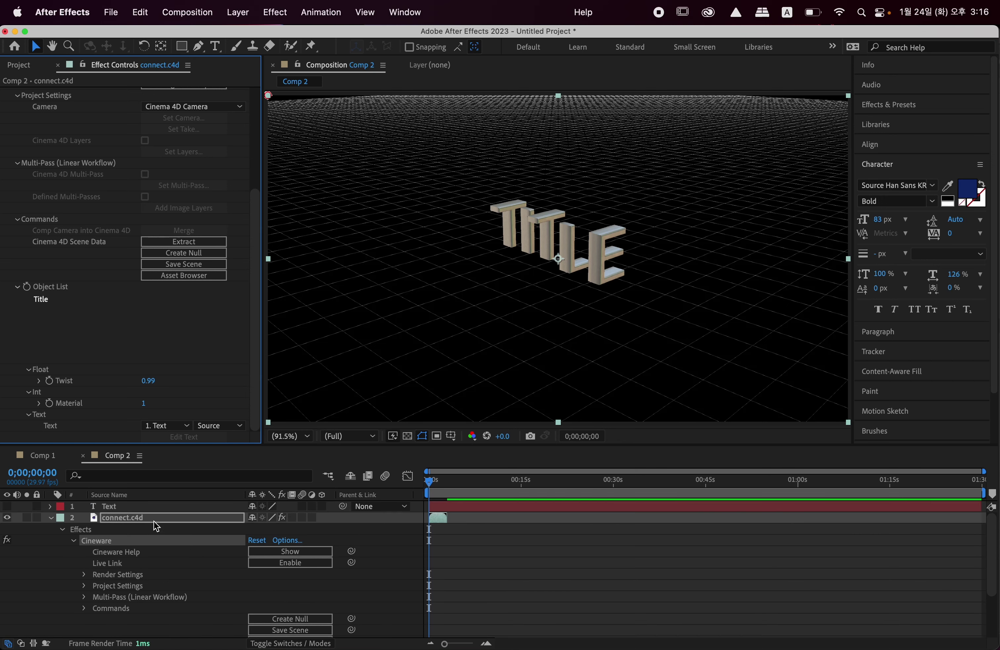
{"action": "left_click", "coordinate": [112, 507]}
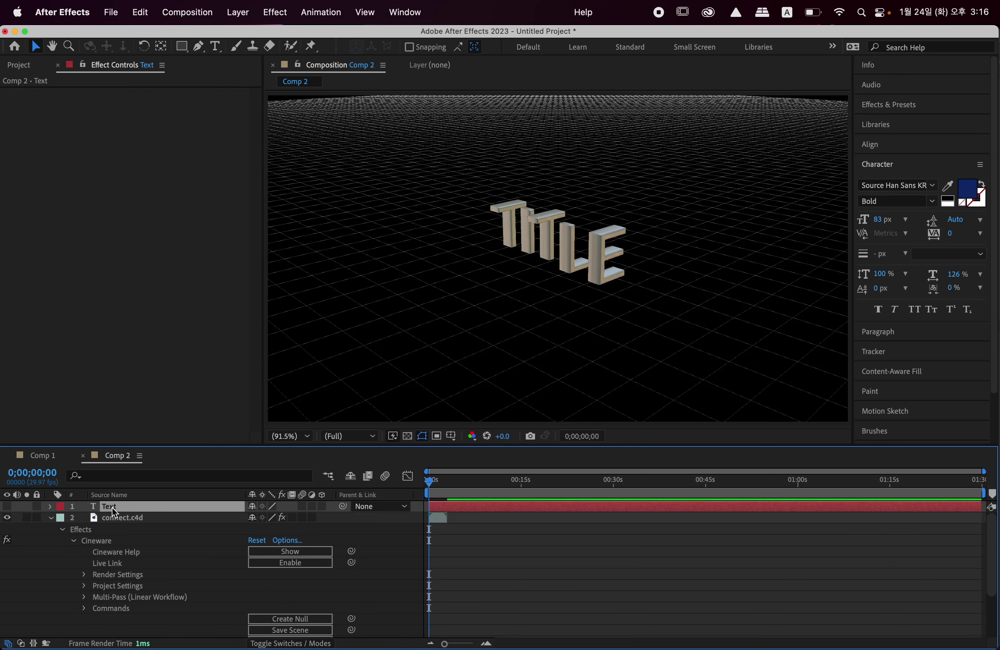
{"action": "double_click", "coordinate": [112, 507]}
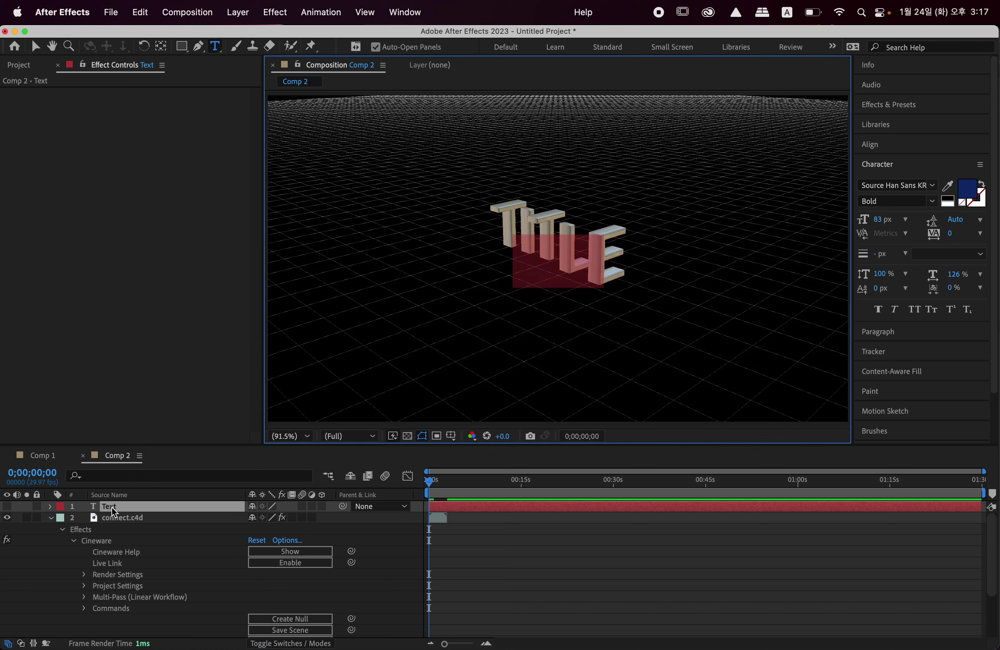
{"action": "type", "text": "SP"}
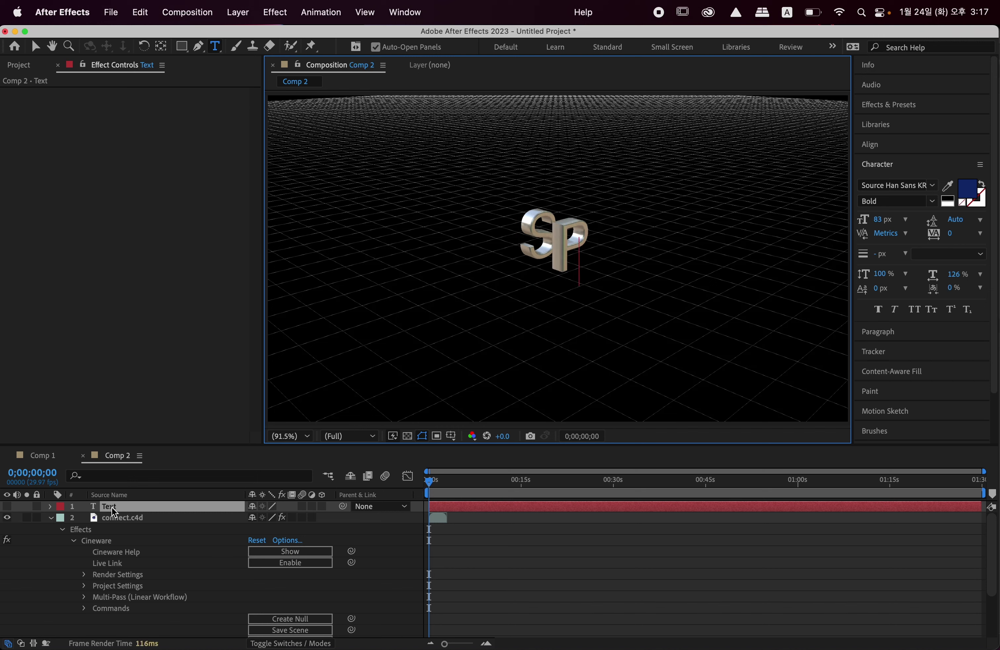
{"action": "type", "text": "ENCER"}
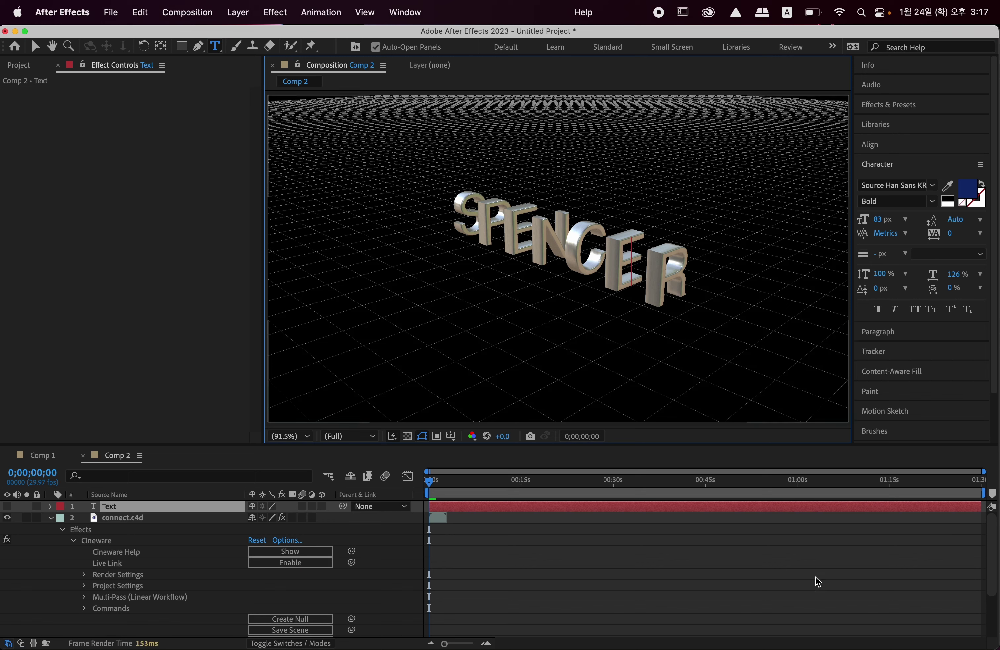
{"action": "left_click", "coordinate": [860, 633]}
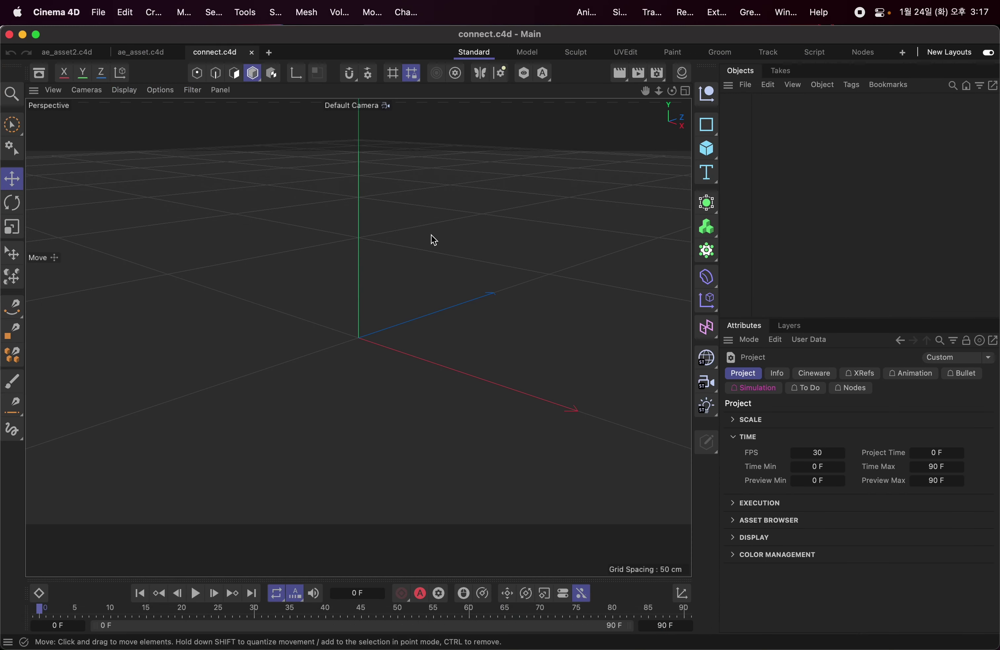
Step: Create a new scene with a default 200 cm Cube, toggling Fillet on and back off
{"action": "key", "text": "super+n"}
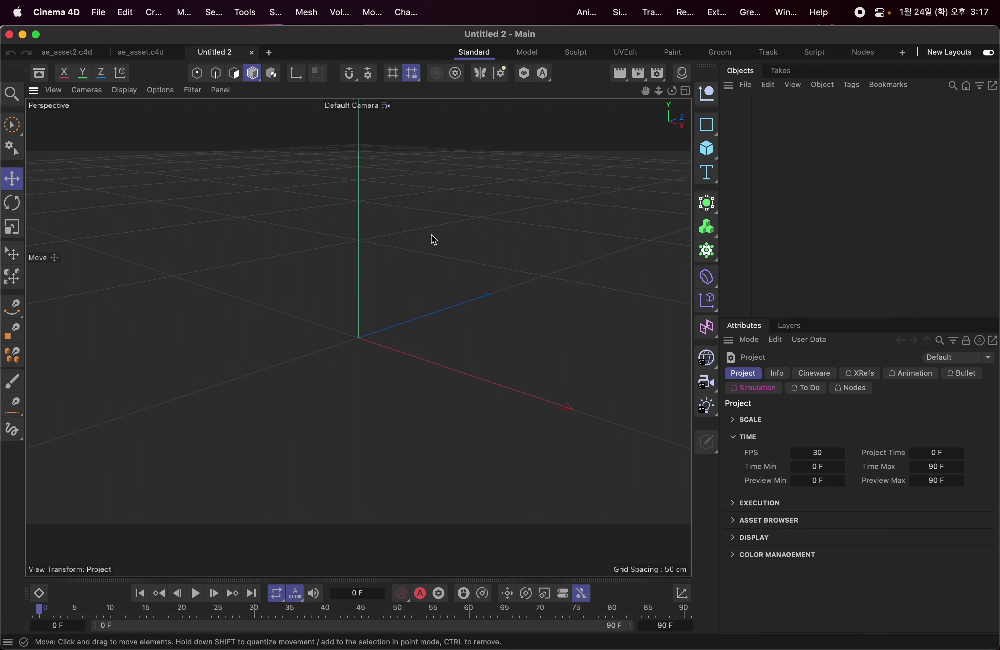
{"action": "left_click", "coordinate": [708, 151]}
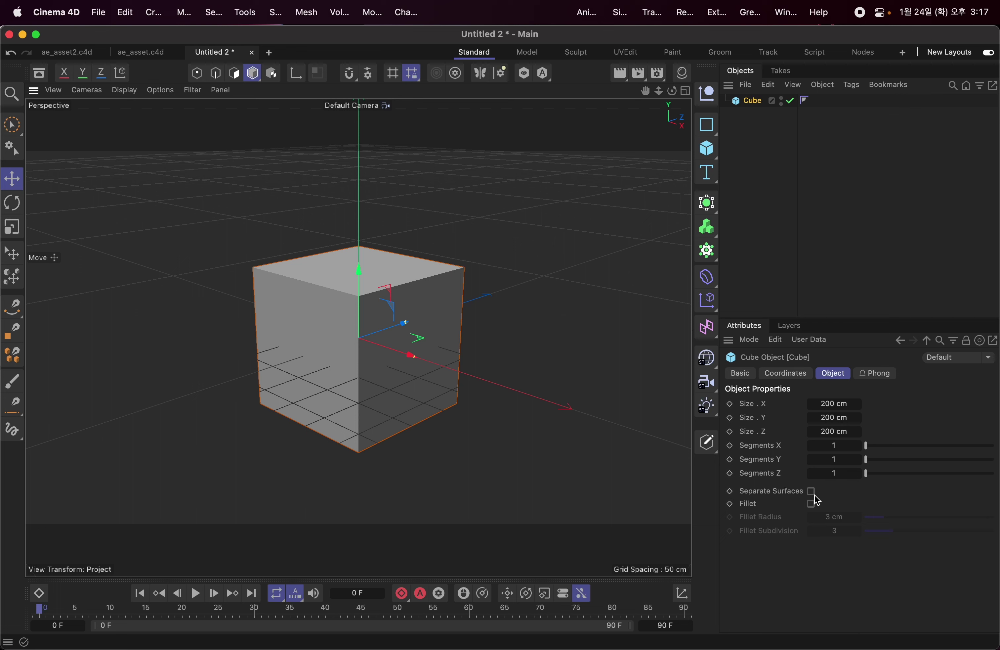
{"action": "left_click", "coordinate": [813, 504]}
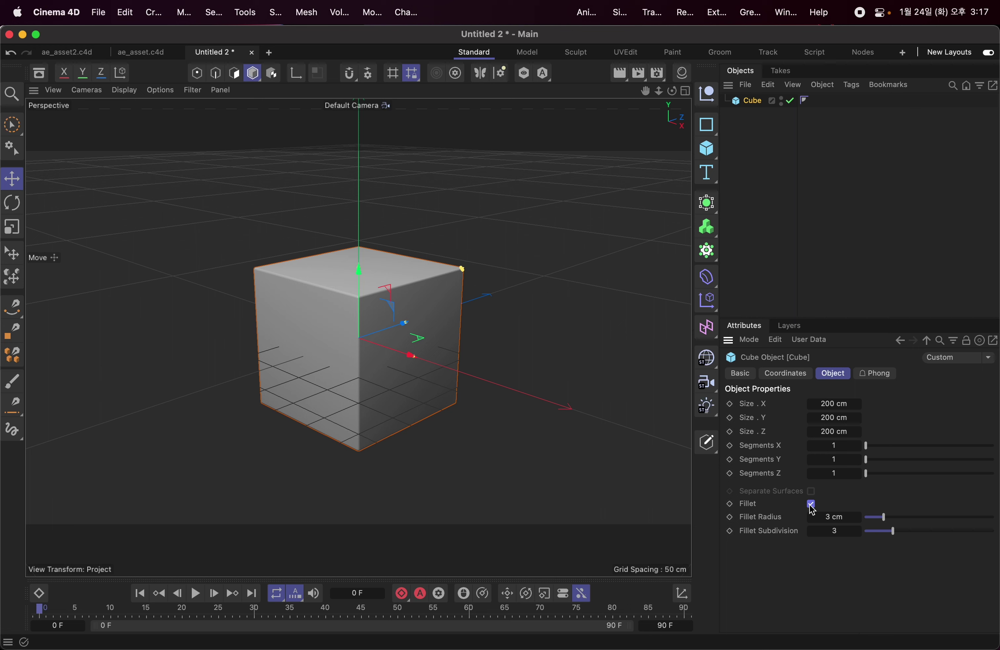
{"action": "left_click", "coordinate": [812, 504]}
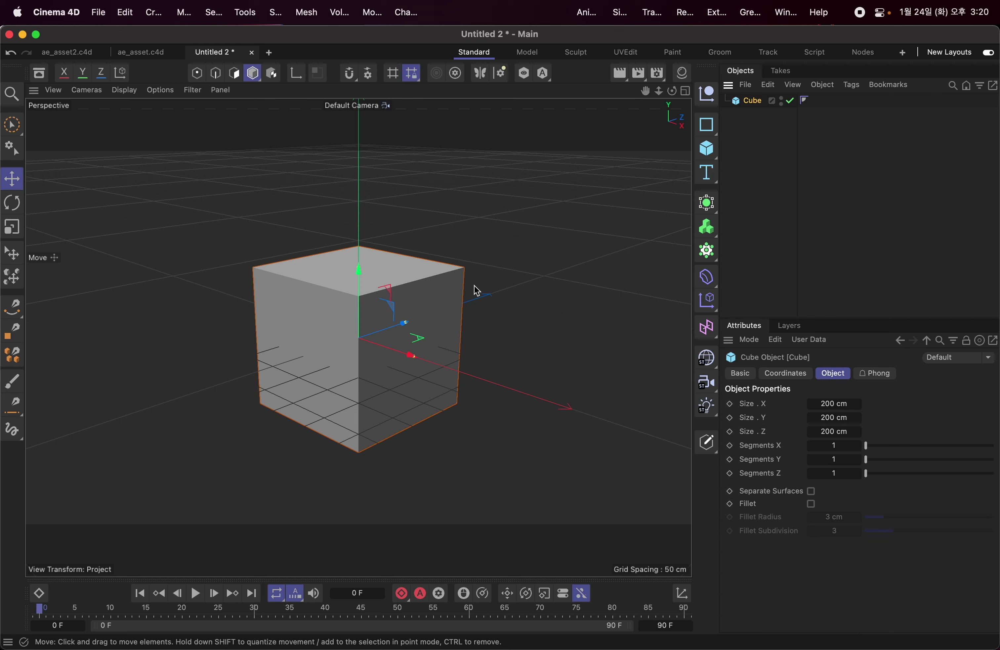
{"action": "left_click", "coordinate": [814, 340]}
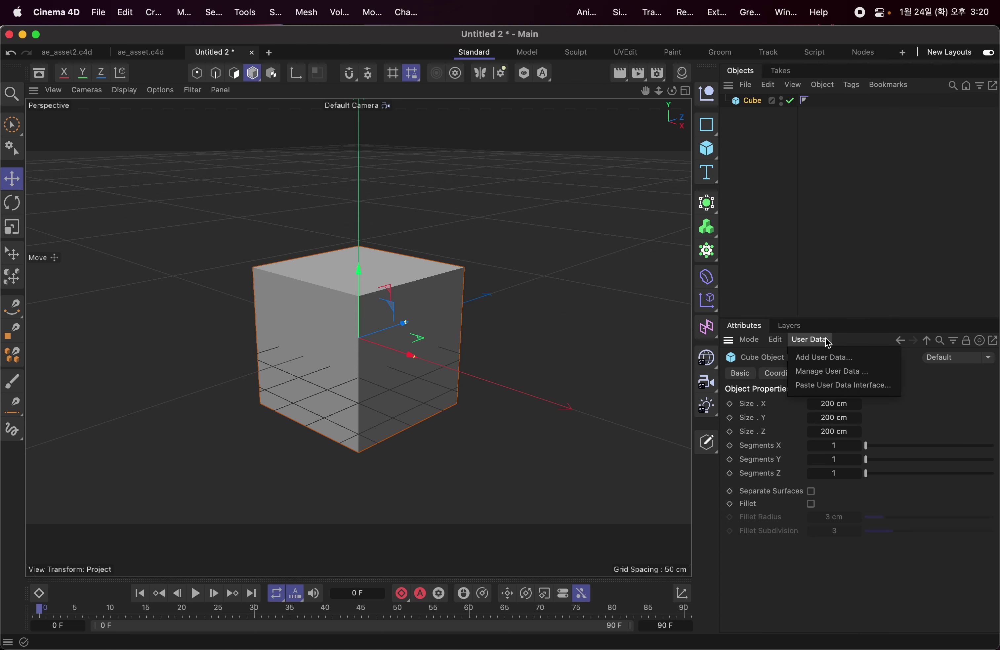
Step: Add a Size.X user data entry to the cube with Real units
{"action": "left_click", "coordinate": [856, 362]}
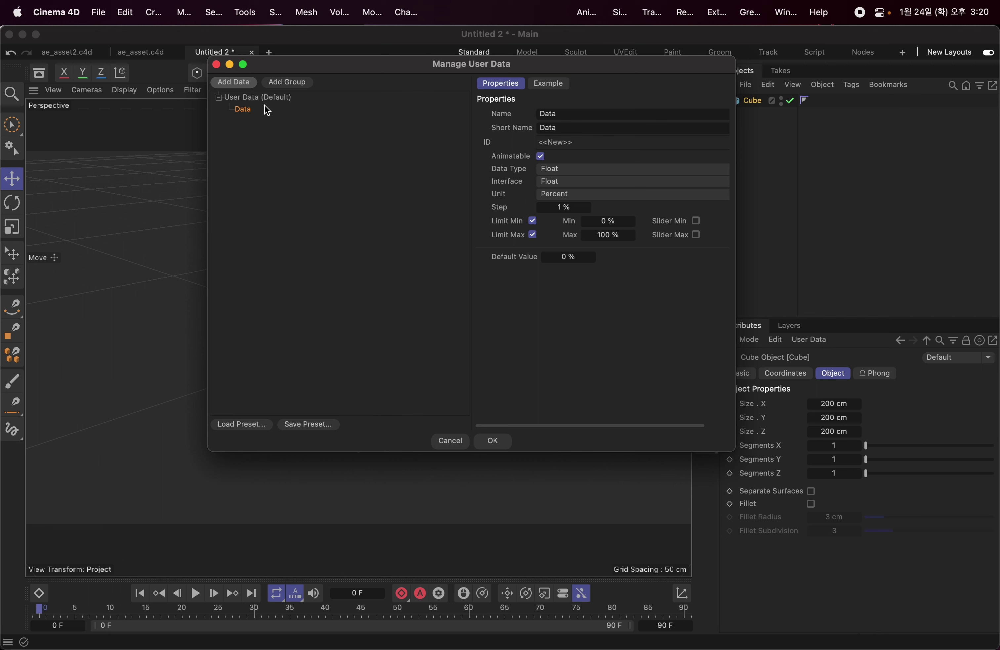
{"action": "left_click", "coordinate": [569, 116]}
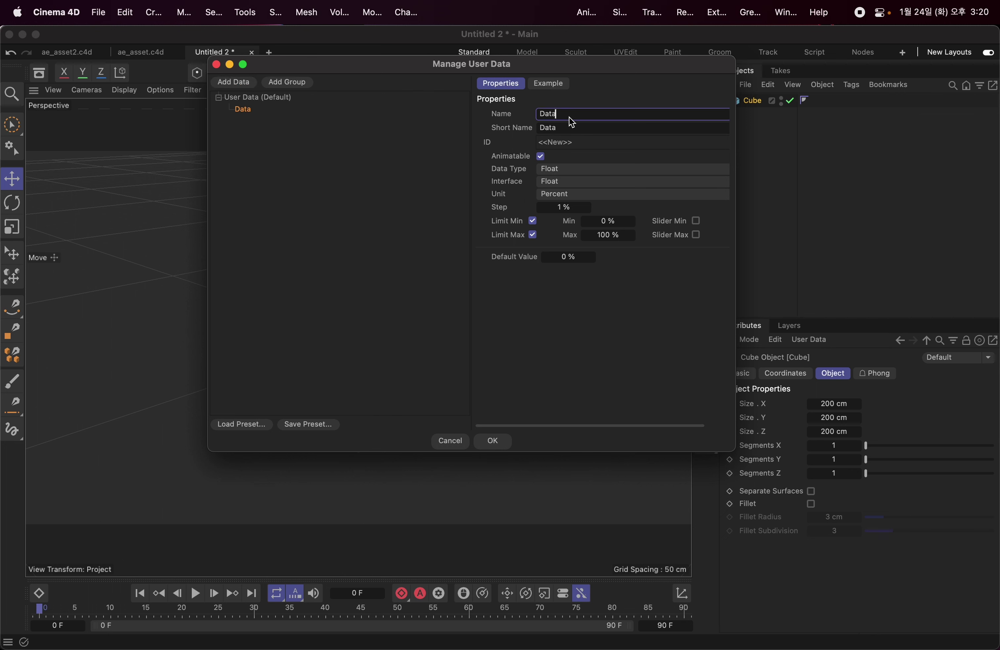
{"action": "key", "text": "BackSpace"}
{"action": "key", "text": "BackSpace"}
{"action": "key", "text": "BackSpace"}
{"action": "key", "text": "BackSpace"}
{"action": "type", "text": "Size.X"}
{"action": "left_click", "coordinate": [570, 195]}
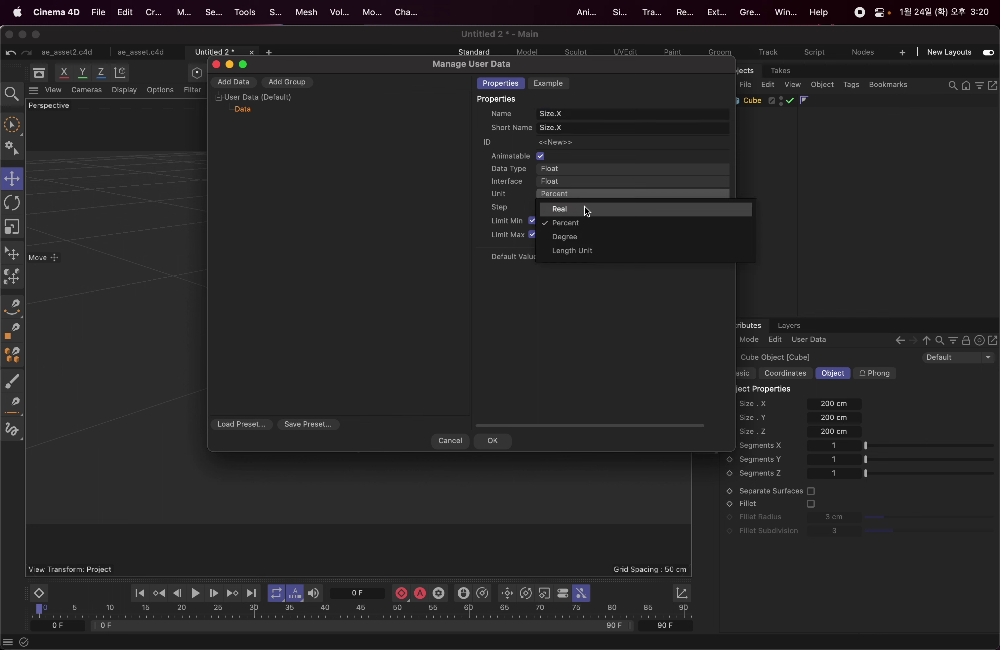
{"action": "left_click", "coordinate": [585, 208]}
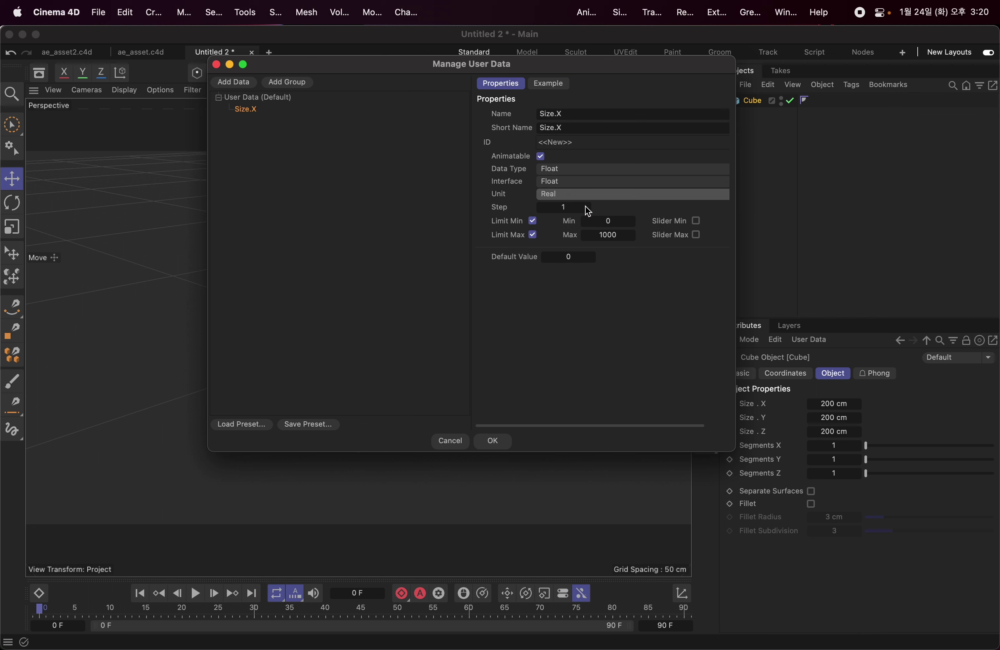
Step: Duplicate the Size.X entry twice and rename the copies Size.Y and Size.Z
{"action": "right_click", "coordinate": [244, 108]}
{"action": "left_click", "coordinate": [262, 123]}
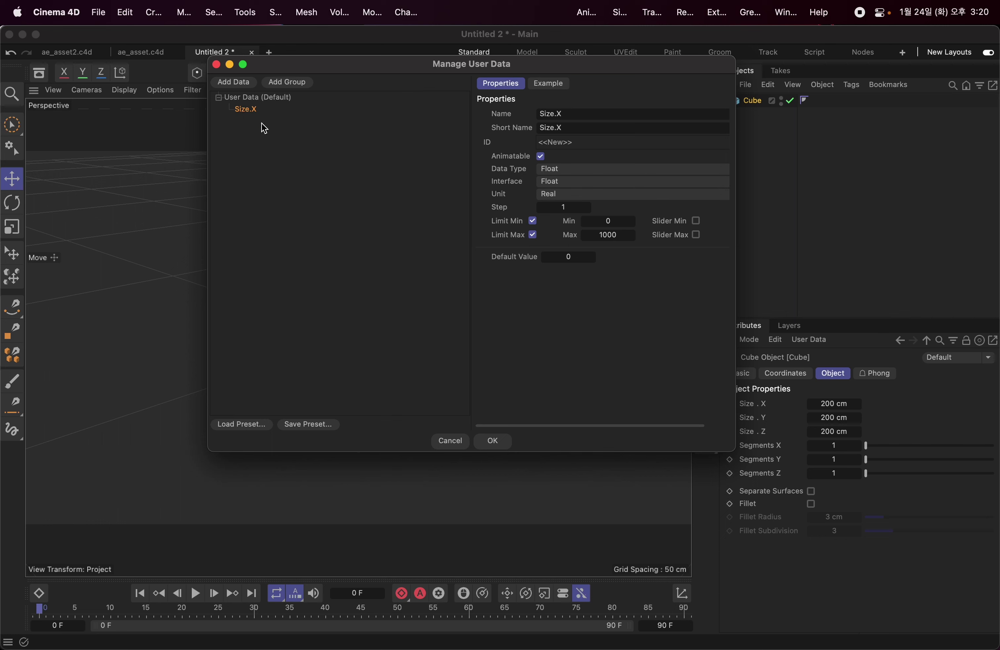
{"action": "right_click", "coordinate": [250, 110]}
{"action": "left_click", "coordinate": [280, 139]}
{"action": "right_click", "coordinate": [255, 119]}
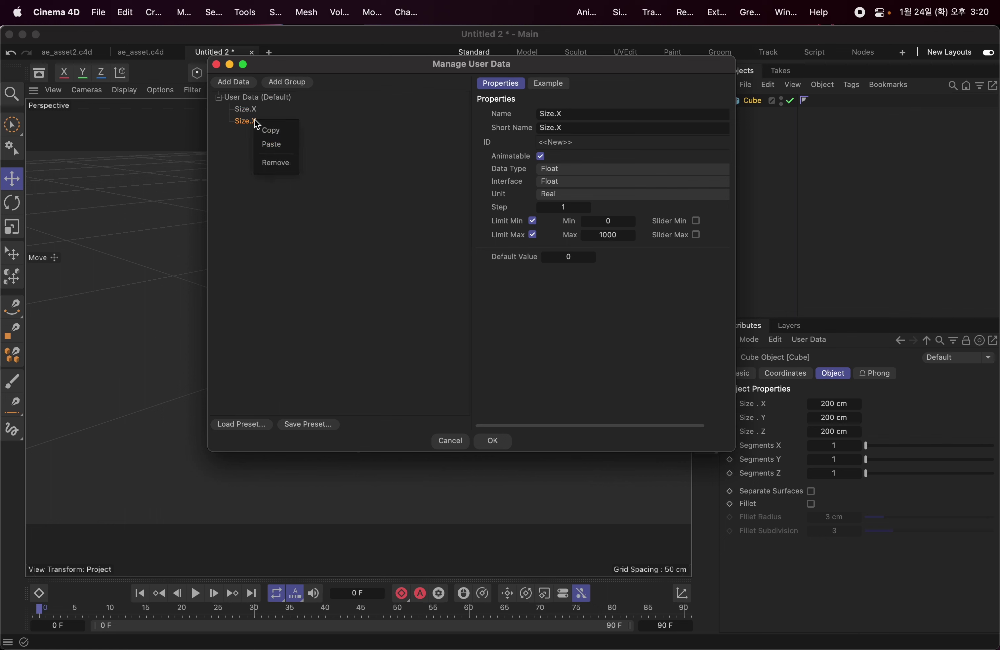
{"action": "left_click", "coordinate": [279, 146]}
{"action": "left_click", "coordinate": [574, 115]}
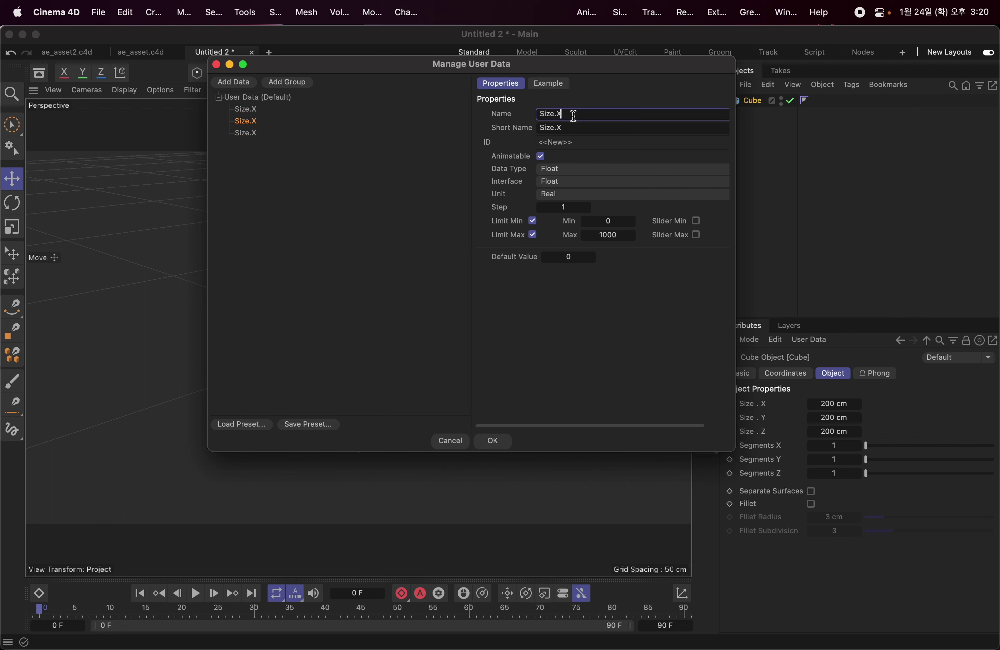
{"action": "key", "text": "BackSpace"}
{"action": "left_click", "coordinate": [252, 133]}
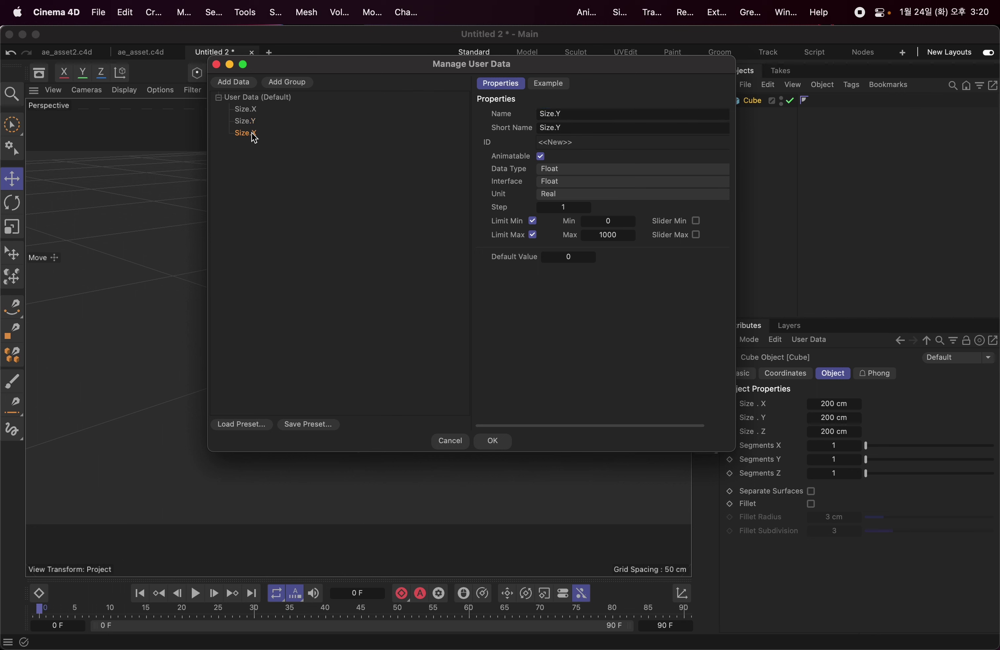
{"action": "left_click", "coordinate": [641, 114]}
{"action": "key", "text": "BackSpace"}
{"action": "type", "text": "Z"}
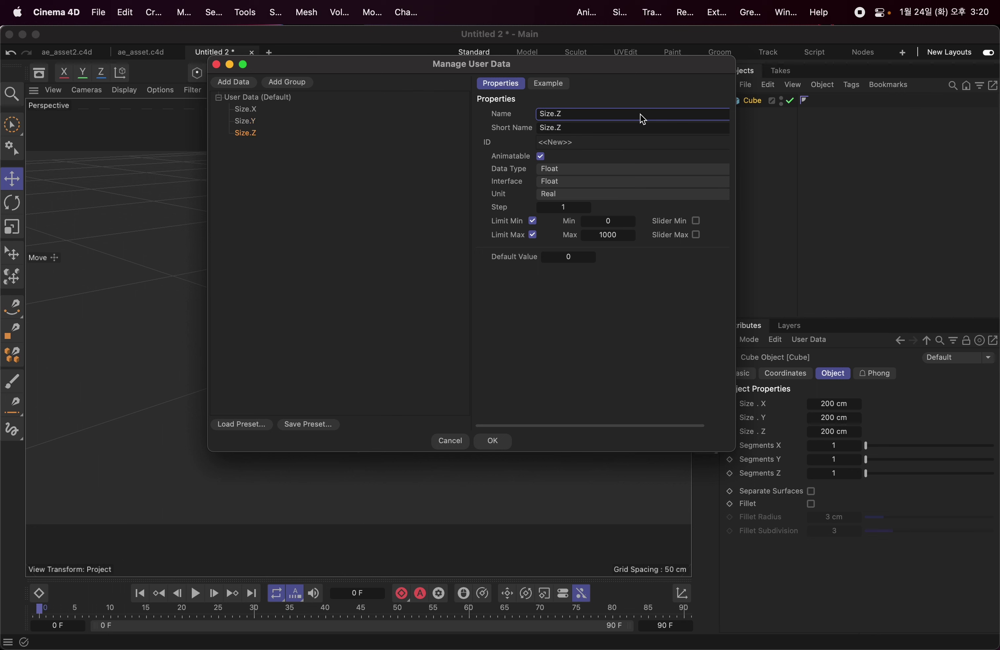
Step: Add a Boolean user data entry named Fillet, left unchecked by default
{"action": "left_click", "coordinate": [235, 80]}
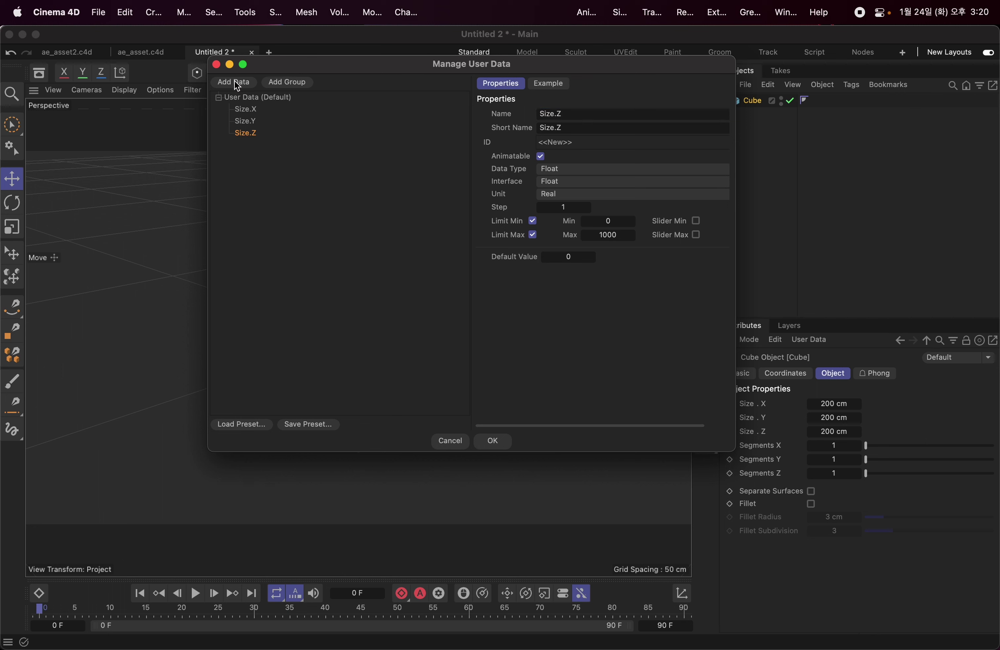
{"action": "left_click", "coordinate": [586, 114]}
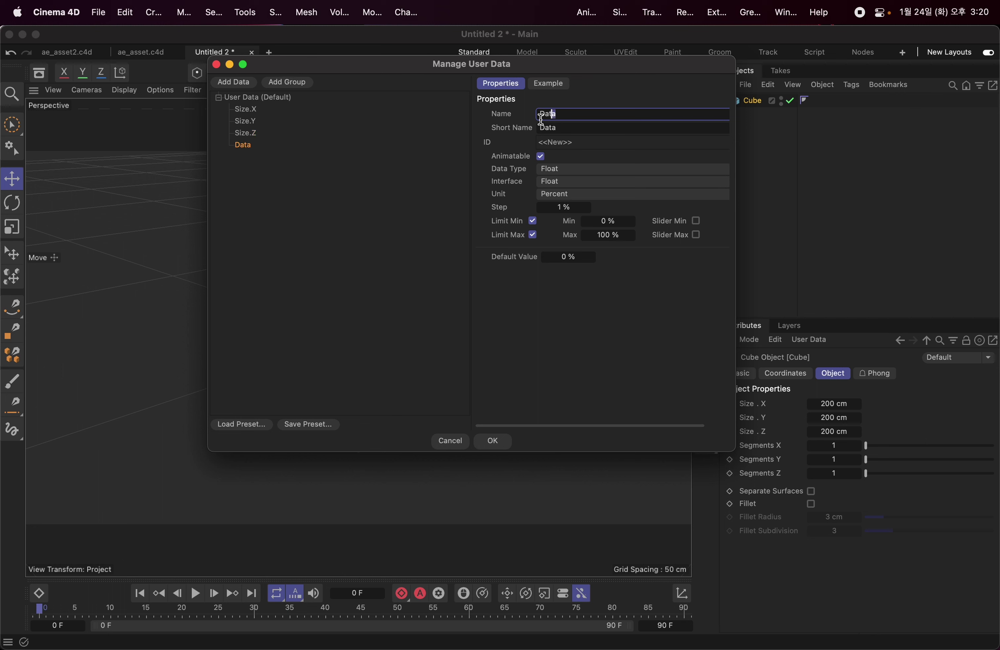
{"action": "double_click", "coordinate": [548, 114]}
{"action": "type", "text": "Fillet"}
{"action": "left_click", "coordinate": [585, 176]}
{"action": "left_click", "coordinate": [587, 139]}
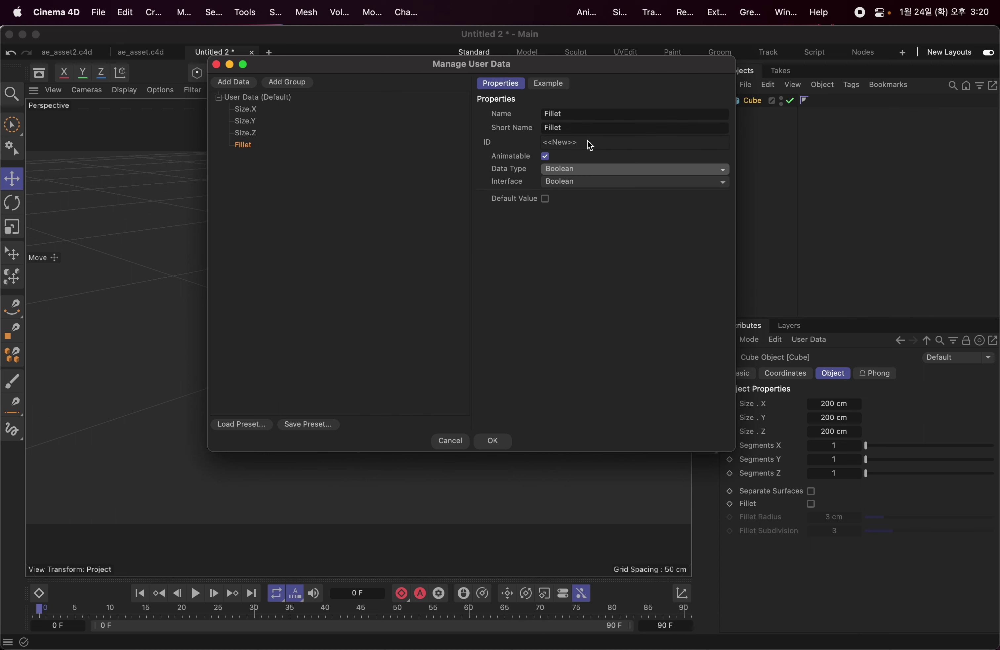
{"action": "left_click", "coordinate": [544, 200]}
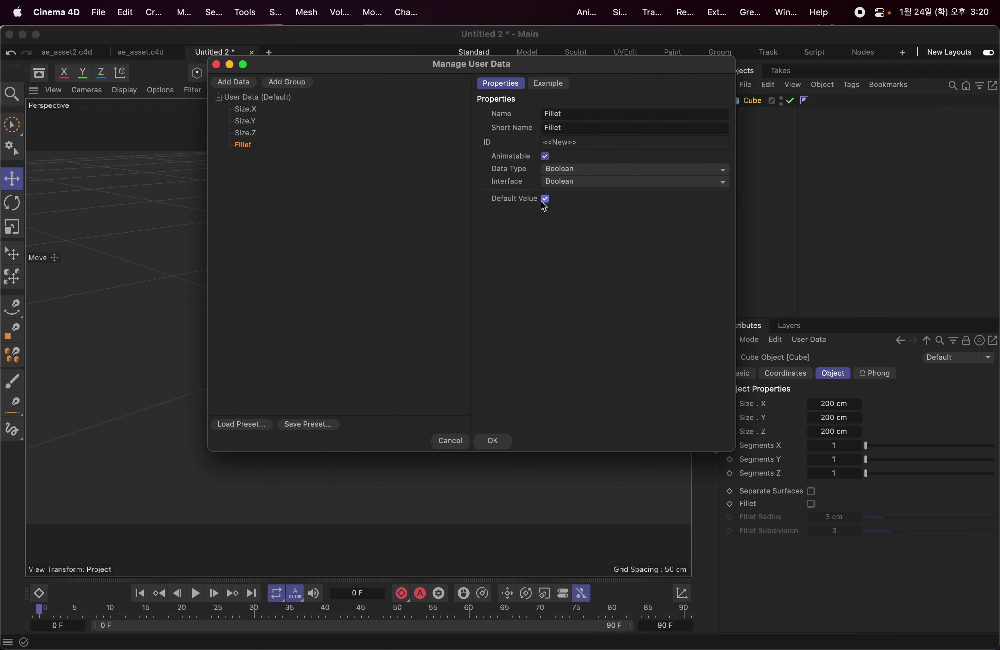
{"action": "left_click", "coordinate": [545, 202]}
Step: Add a Float entry named Fillet Radius with Real units and default 3, and confirm the user data
{"action": "left_click", "coordinate": [245, 84]}
{"action": "left_click_drag", "start_coordinate": [565, 114], "coordinate": [502, 120]}
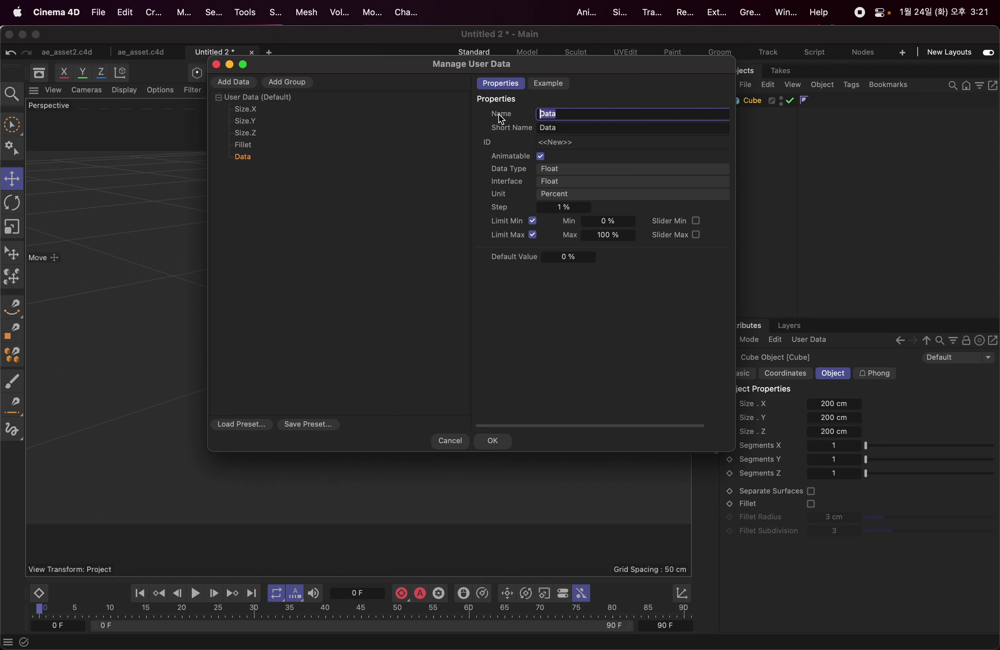
{"action": "type", "text": "Fillet"}
{"action": "type", "text": " Ra"}
{"action": "key", "text": "BackSpace"}
{"action": "key", "text": "BackSpace"}
{"action": "key", "text": "BackSpace"}
{"action": "key", "text": "BackSpace"}
{"action": "type", "text": "ad"}
{"action": "left_click", "coordinate": [559, 169]}
{"action": "left_click", "coordinate": [518, 143]}
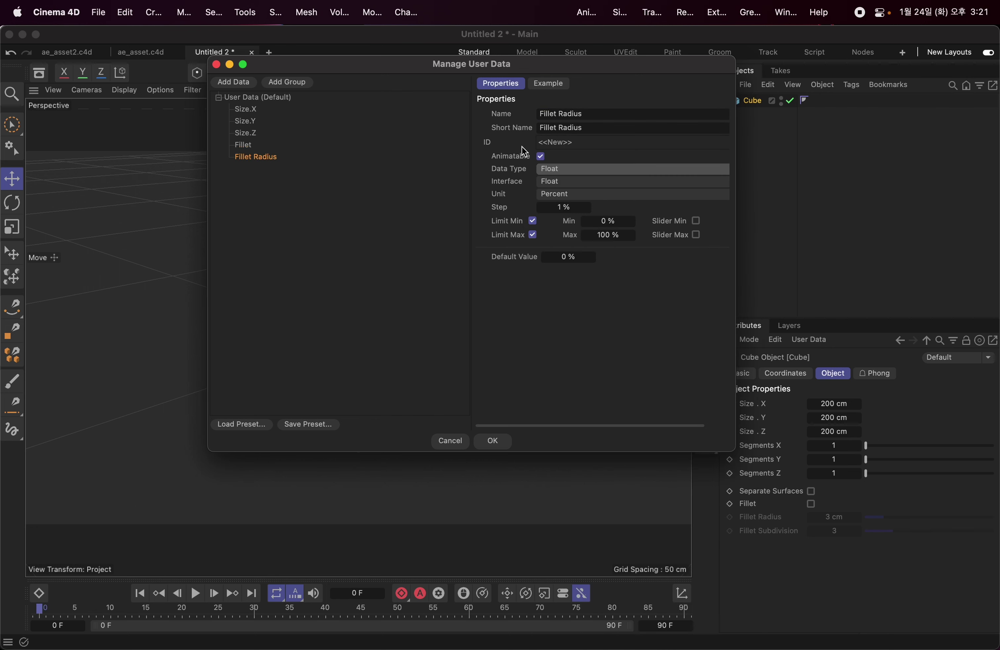
{"action": "left_click", "coordinate": [560, 195]}
{"action": "left_click", "coordinate": [581, 217]}
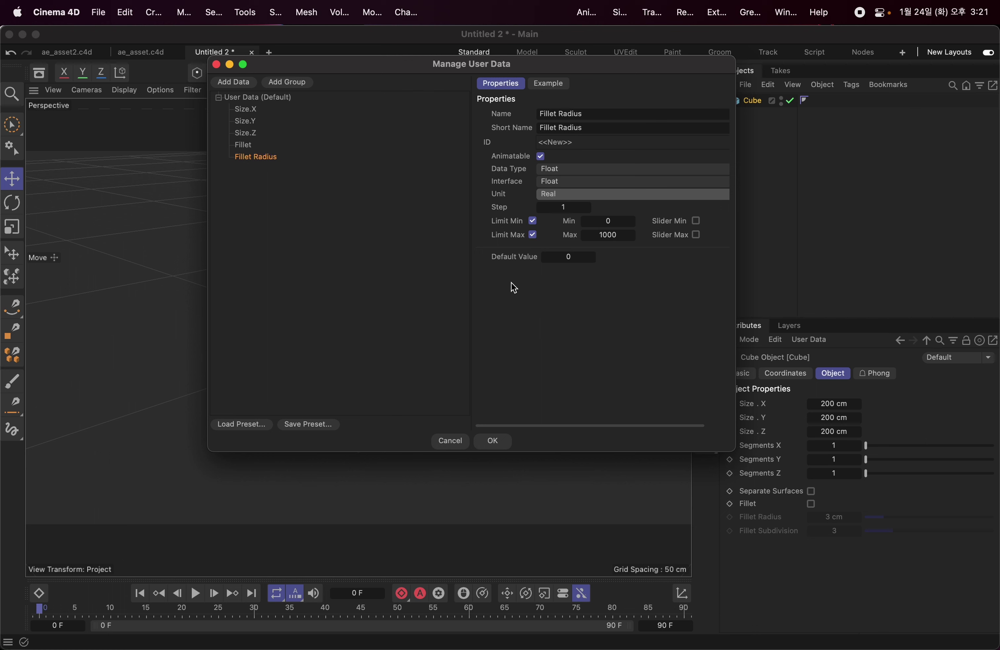
{"action": "left_click", "coordinate": [574, 257]}
{"action": "type", "text": "3"}
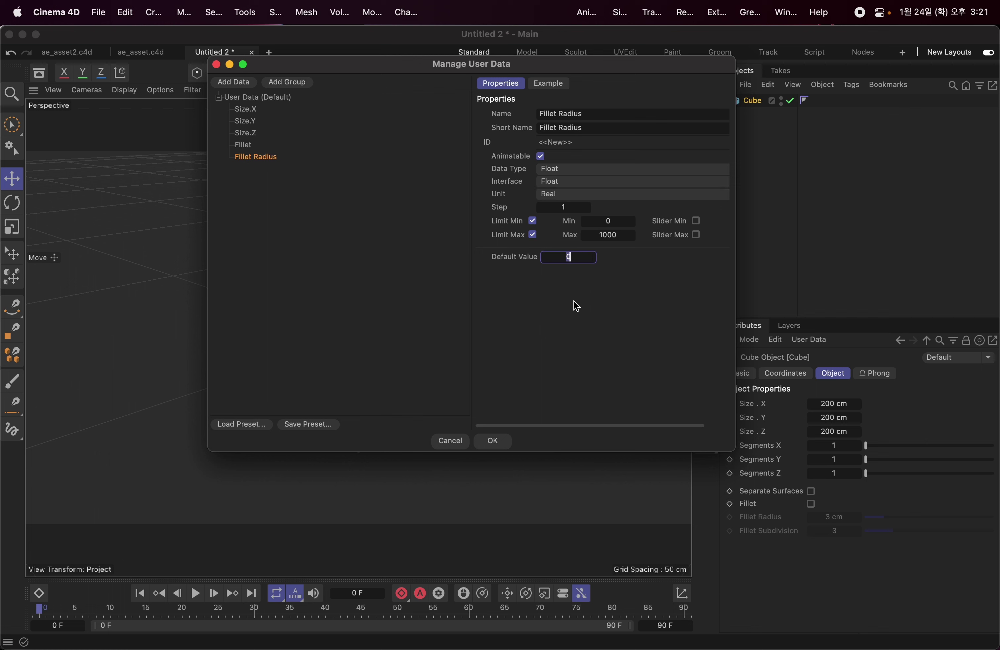
{"action": "left_click", "coordinate": [495, 441]}
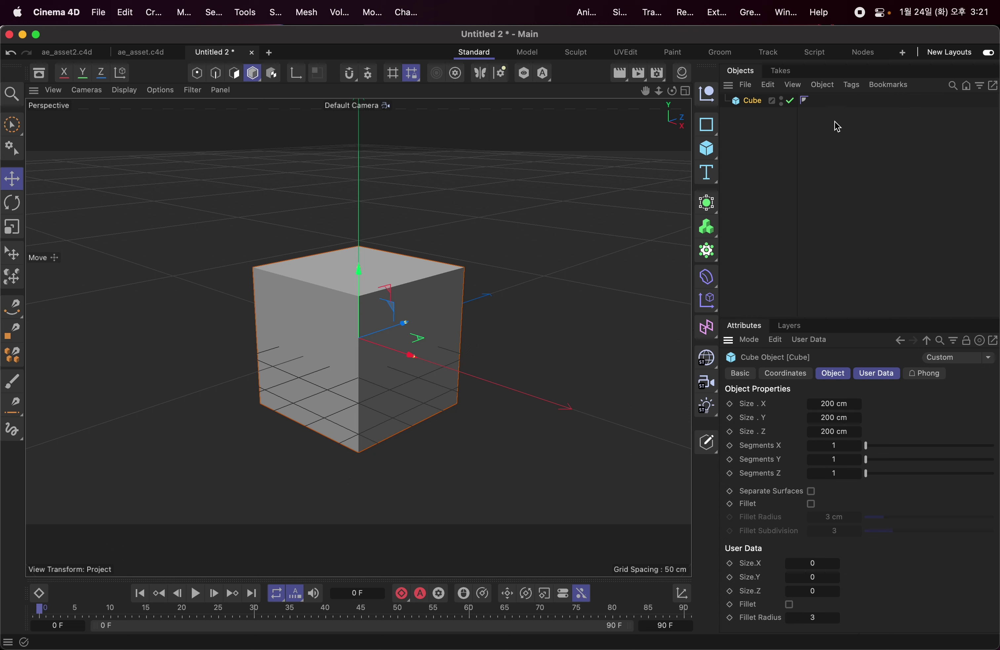
Step: Add an XPresso tag to the cube and place two Cube nodes in the XPresso graph
{"action": "left_click", "coordinate": [853, 86]}
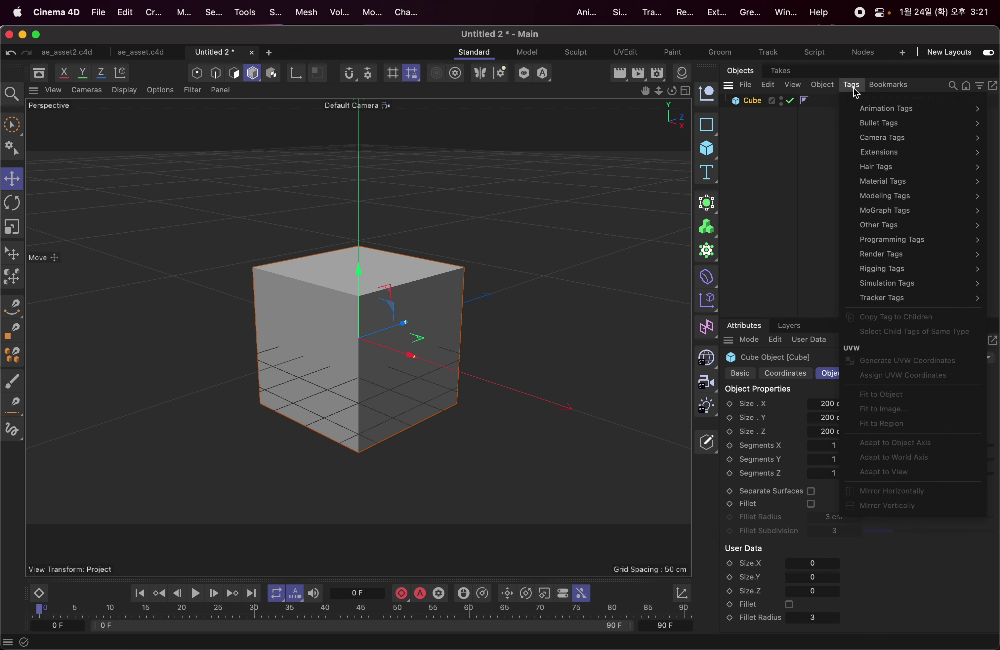
{"action": "mouse_move", "coordinate": [898, 246]}
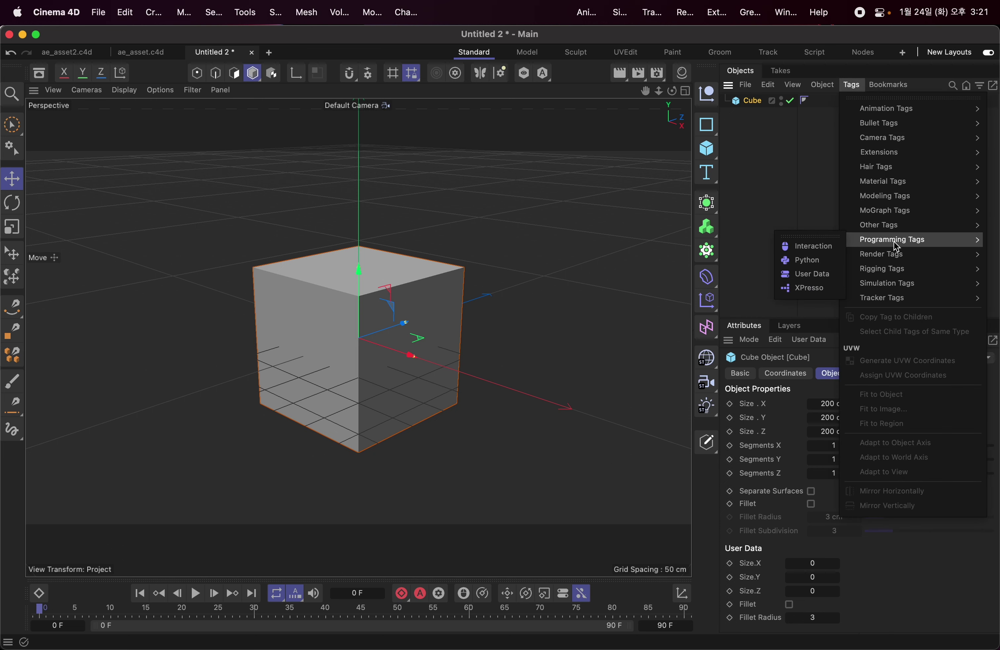
{"action": "left_click", "coordinate": [805, 288]}
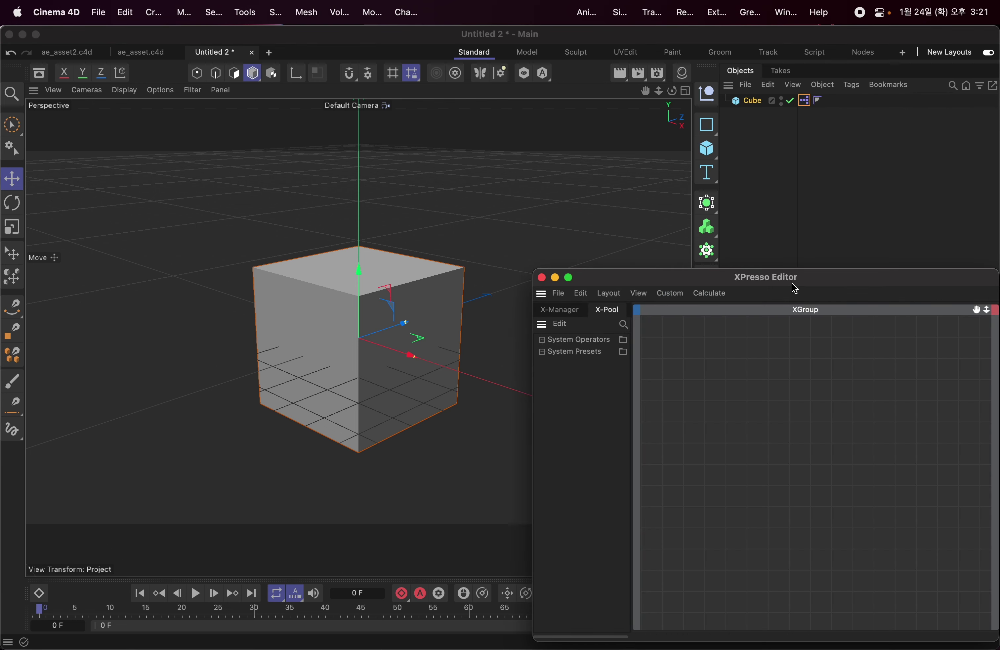
{"action": "left_click_drag", "start_coordinate": [795, 289], "coordinate": [491, 254]}
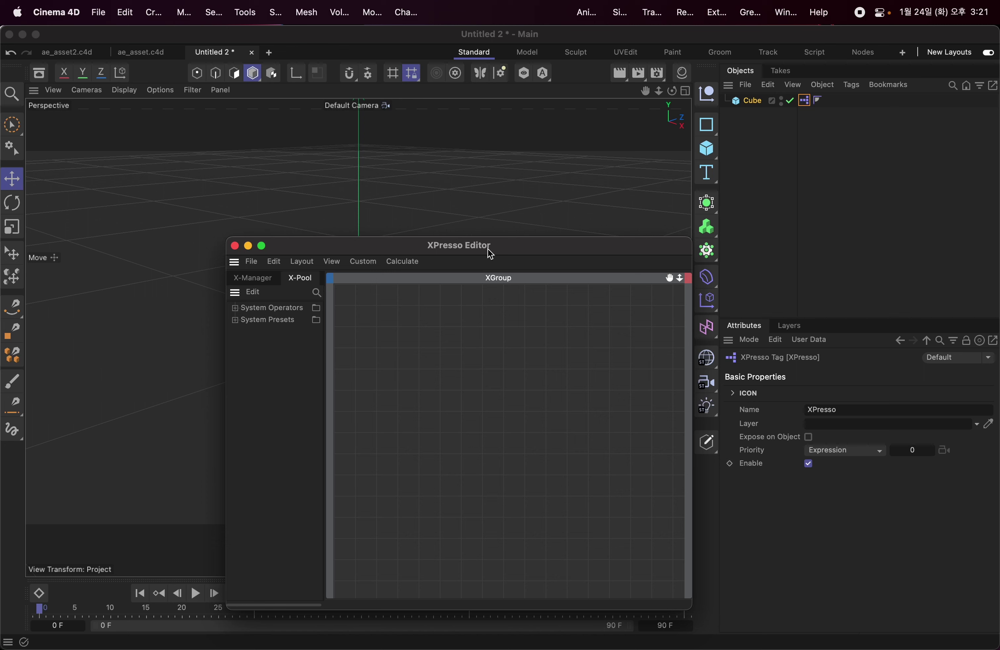
{"action": "left_click_drag", "start_coordinate": [488, 251], "coordinate": [500, 232]}
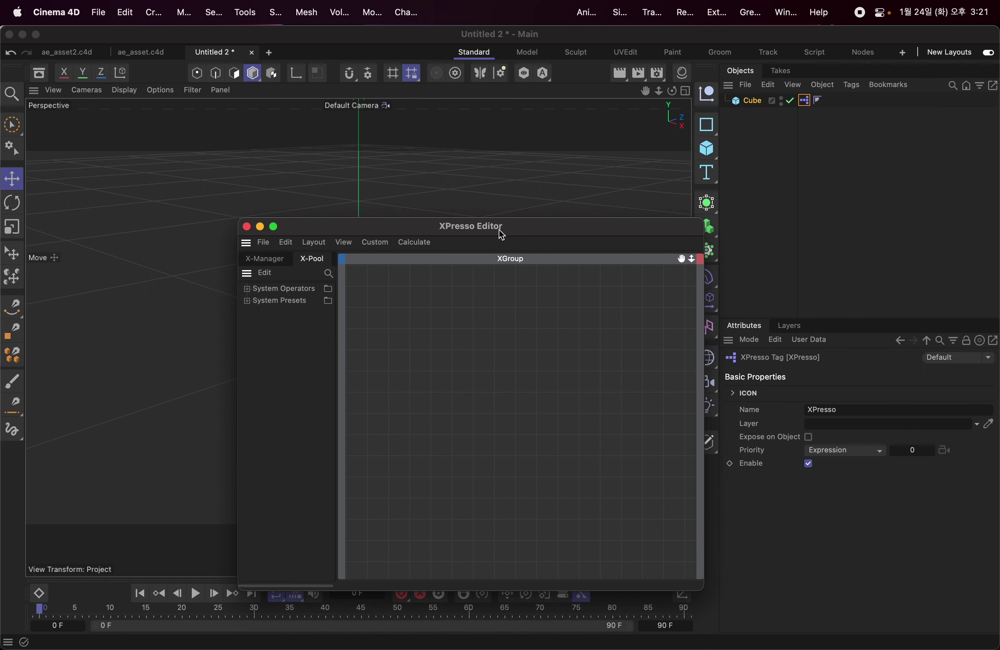
{"action": "left_click_drag", "start_coordinate": [751, 102], "coordinate": [544, 292]}
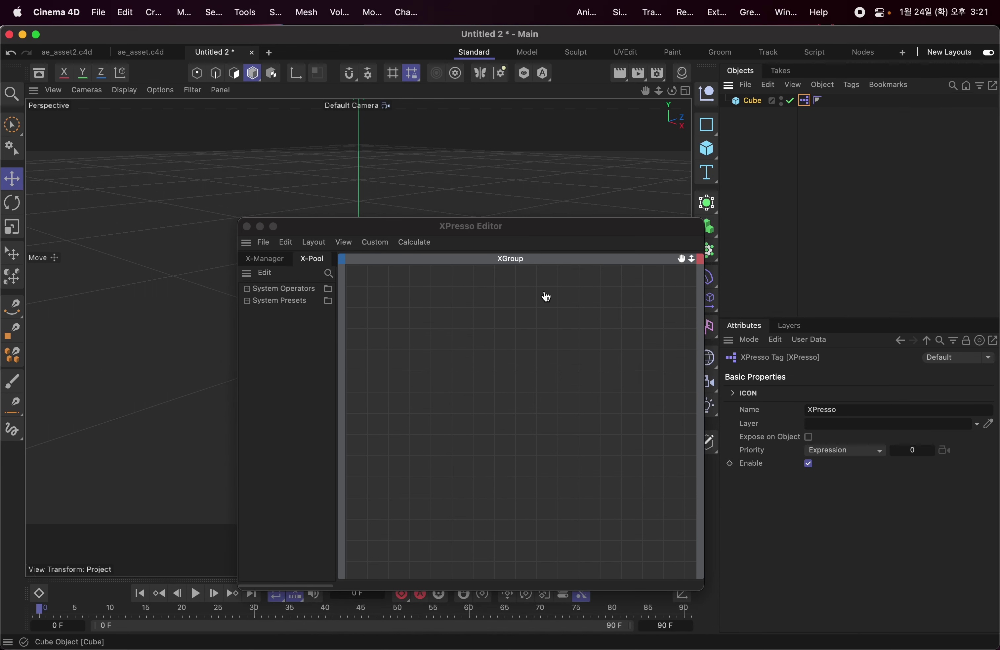
{"action": "left_click_drag", "start_coordinate": [753, 101], "coordinate": [638, 336]}
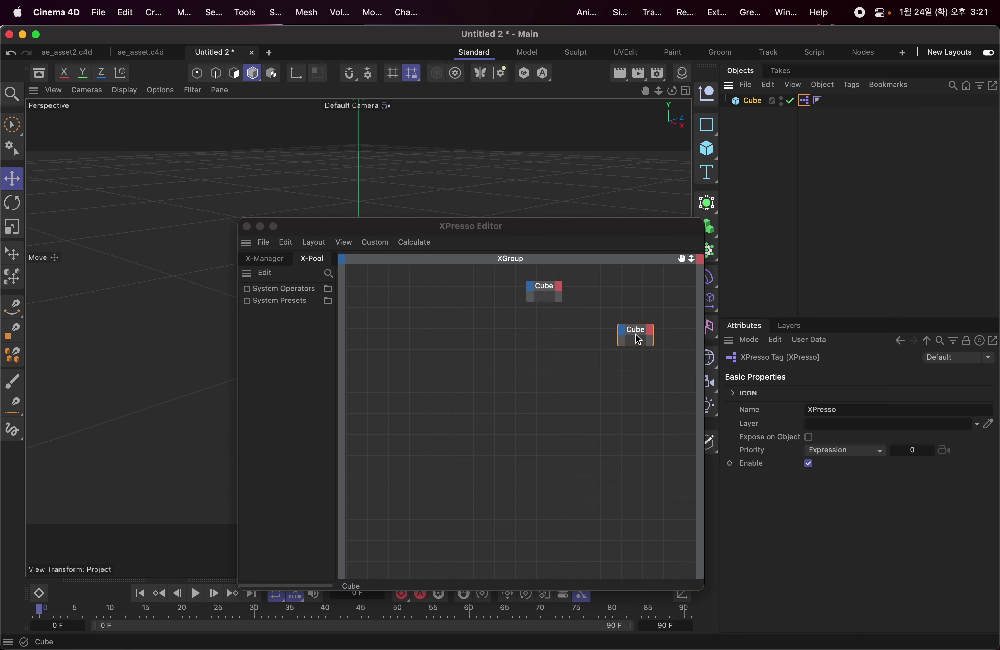
{"action": "left_click_drag", "start_coordinate": [552, 294], "coordinate": [451, 335]}
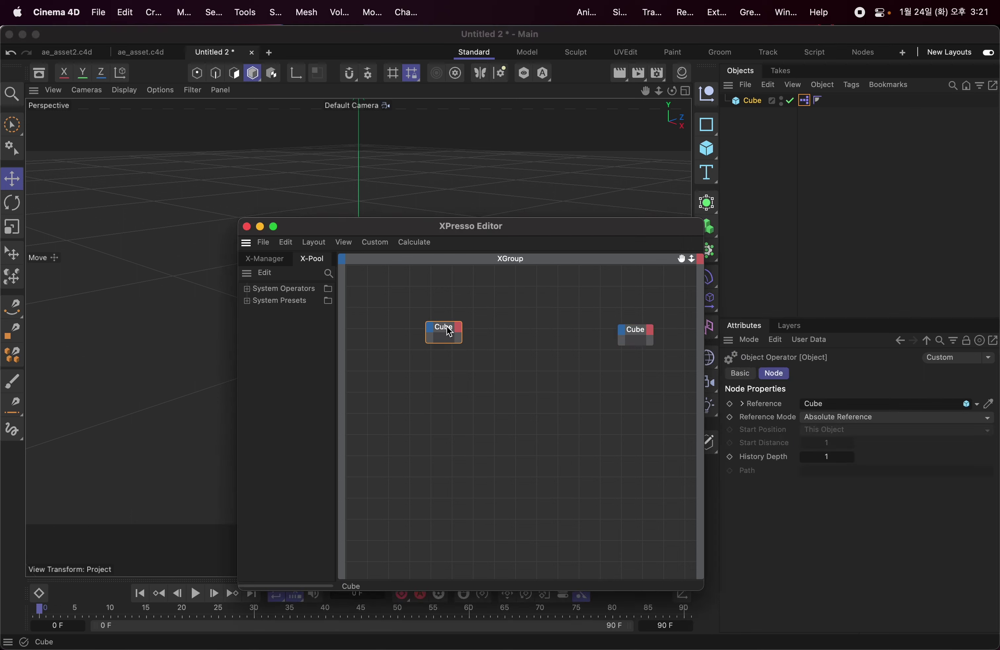
{"action": "left_click_drag", "start_coordinate": [632, 331], "coordinate": [609, 326]}
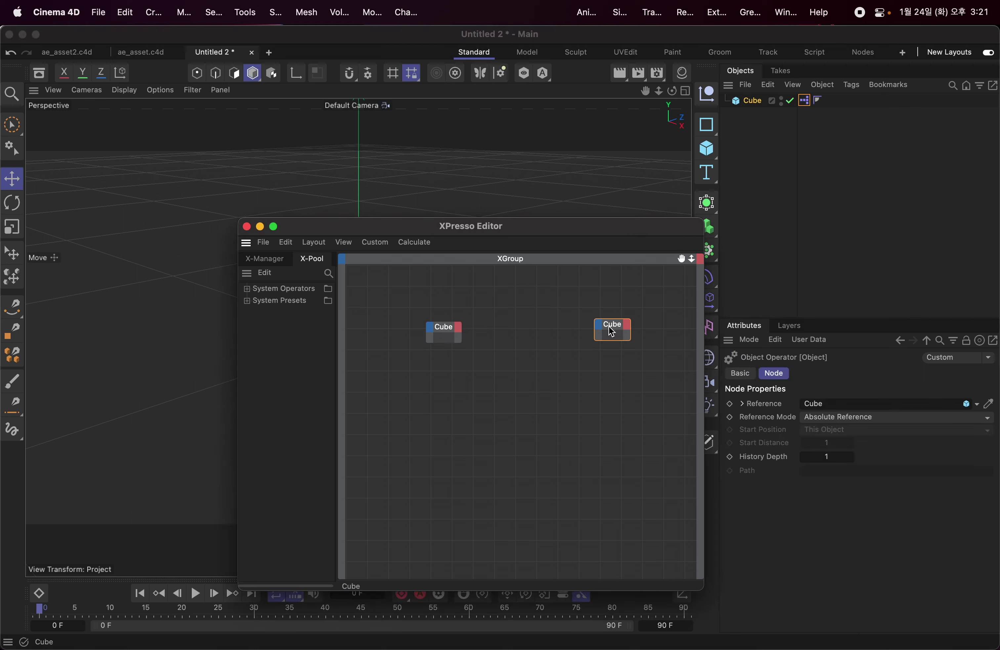
Step: Give the first Cube node Size.X, Size.Y and Size.Z user data outputs
{"action": "left_click", "coordinate": [459, 327]}
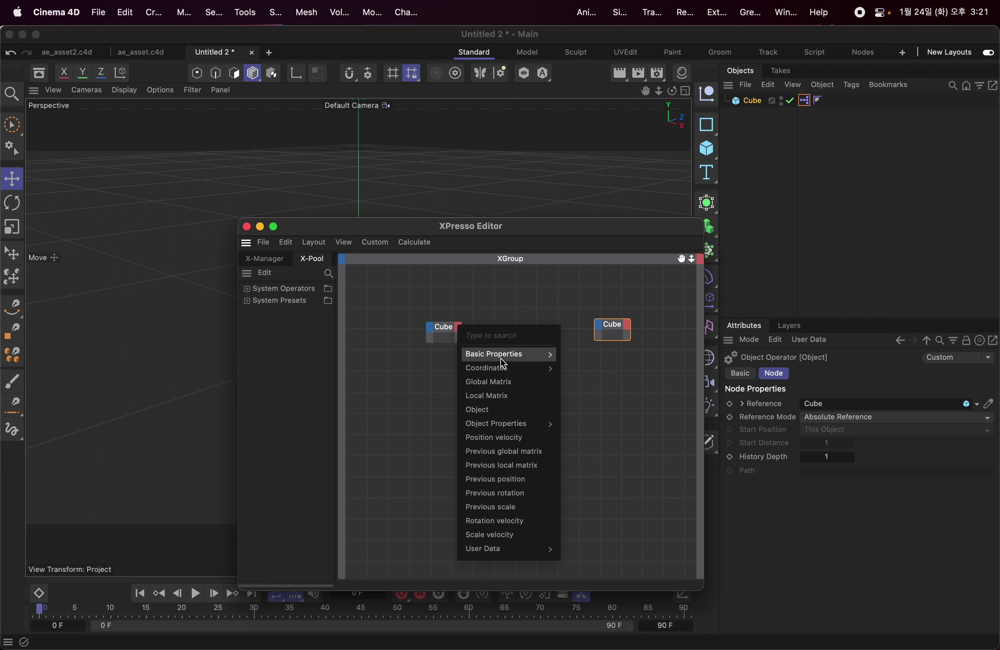
{"action": "mouse_move", "coordinate": [518, 372]}
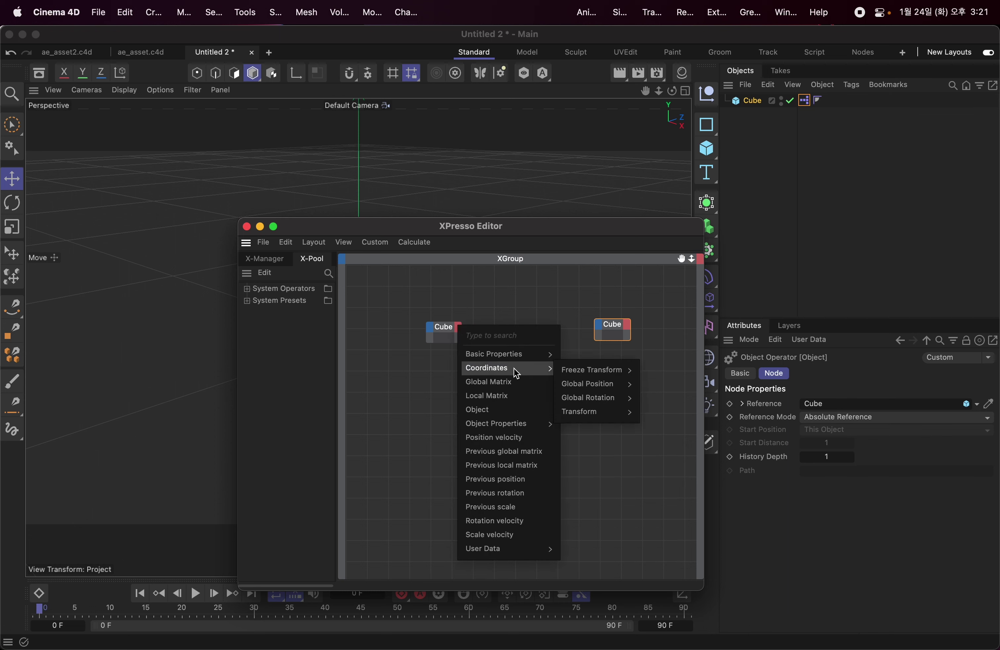
{"action": "mouse_move", "coordinate": [527, 550]}
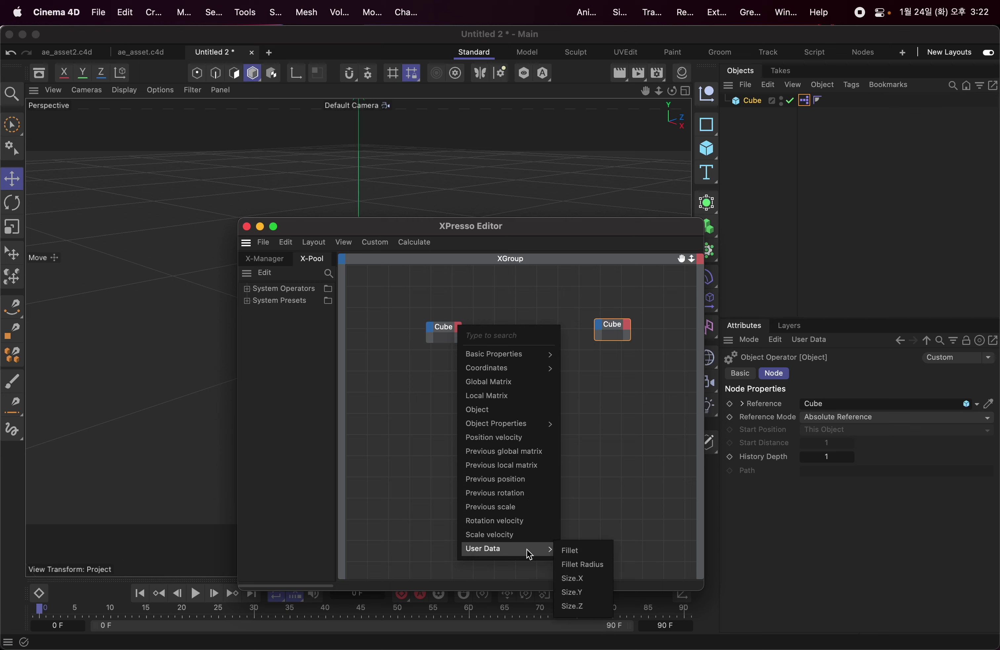
{"action": "left_click", "coordinate": [573, 578]}
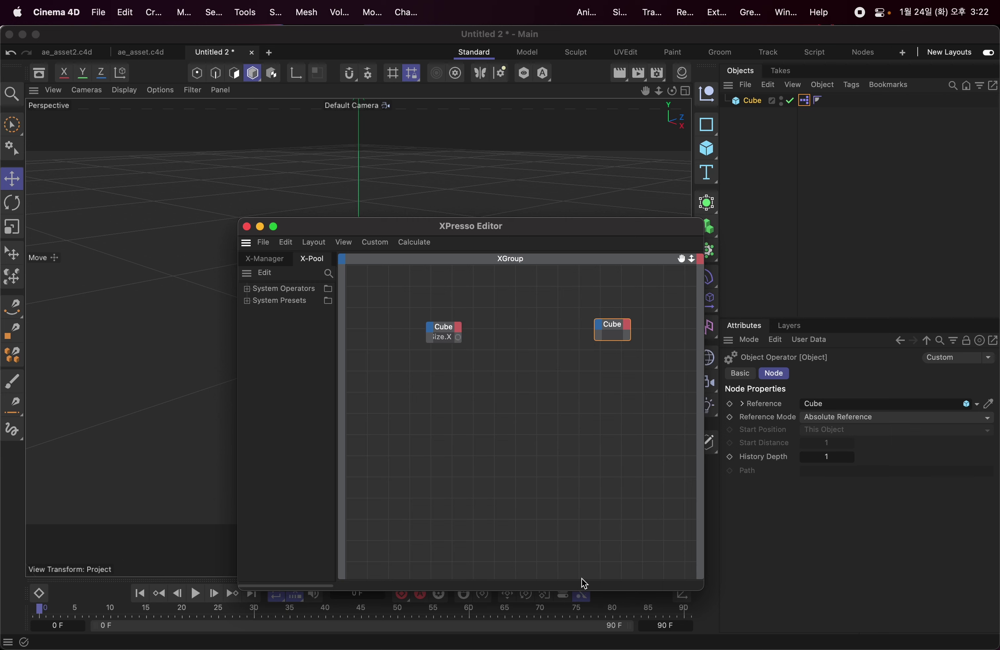
{"action": "left_click", "coordinate": [460, 328]}
{"action": "mouse_move", "coordinate": [539, 551]}
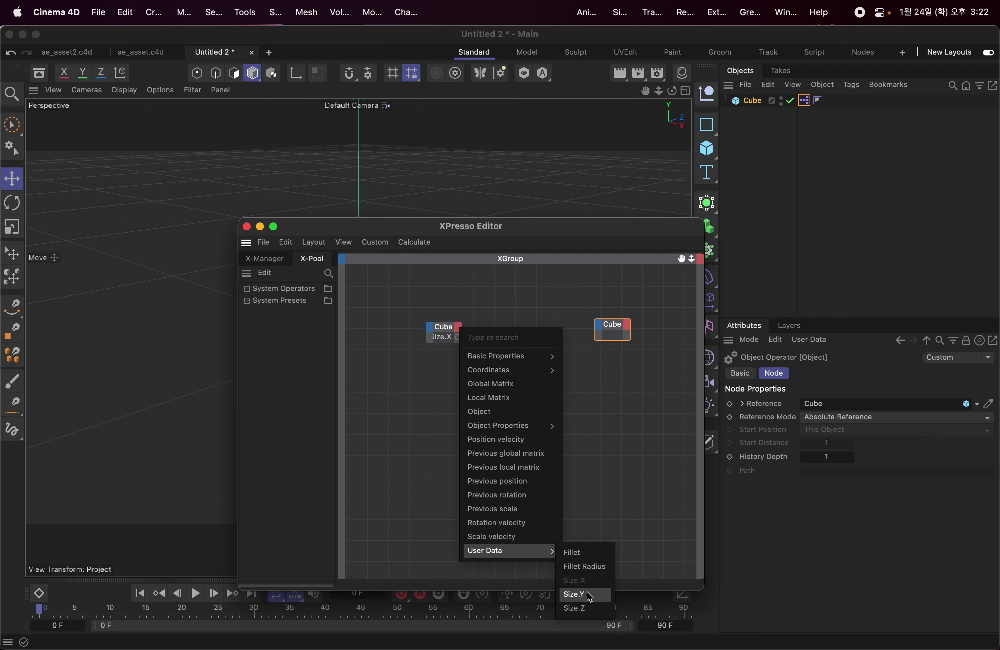
{"action": "left_click", "coordinate": [575, 594]}
{"action": "left_click", "coordinate": [460, 328]}
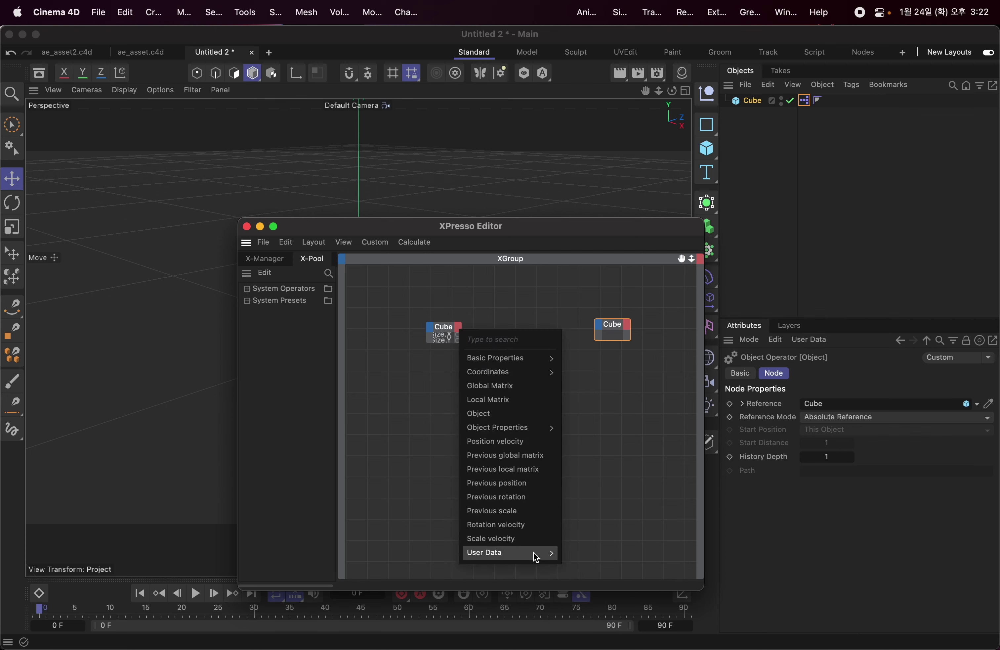
{"action": "mouse_move", "coordinate": [534, 551]}
{"action": "left_click", "coordinate": [589, 610]}
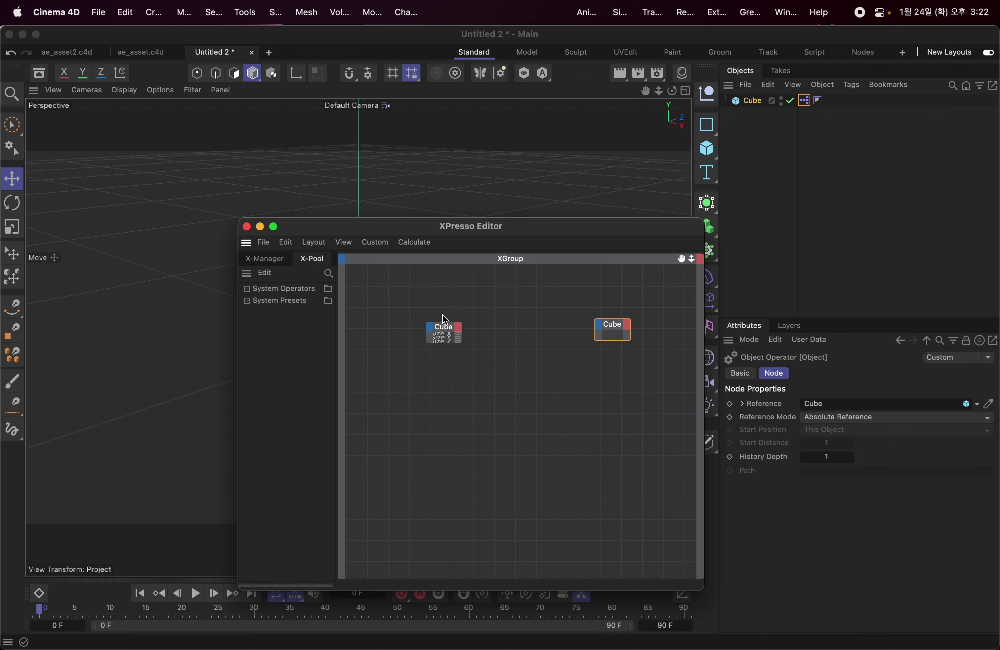
Step: Add Fillet and Fillet Radius outputs to the first Cube node and expand it
{"action": "left_click", "coordinate": [460, 329]}
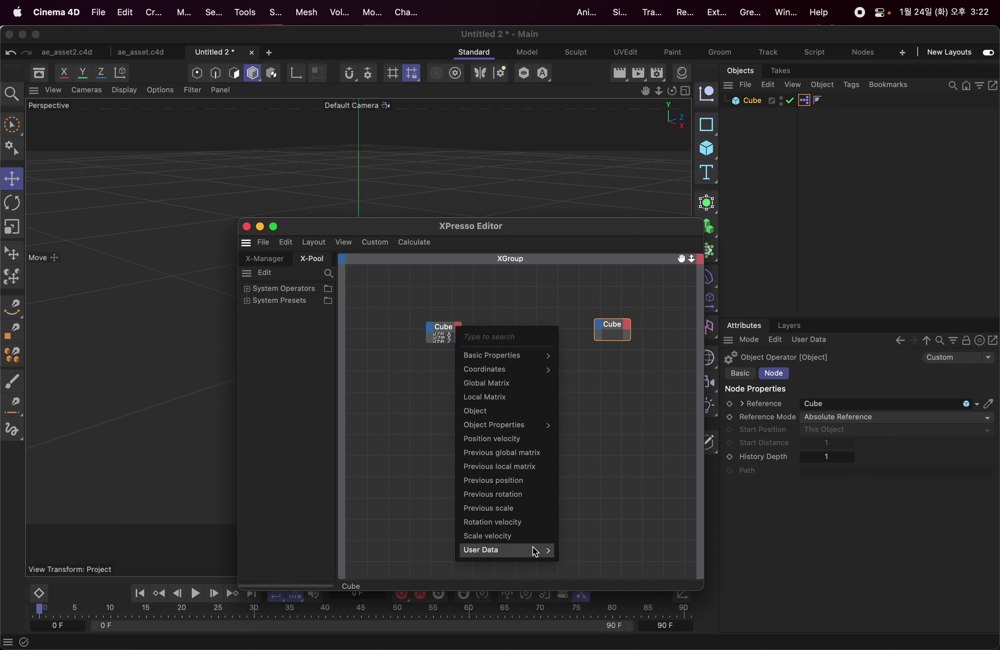
{"action": "left_click", "coordinate": [567, 552]}
{"action": "left_click", "coordinate": [460, 329]}
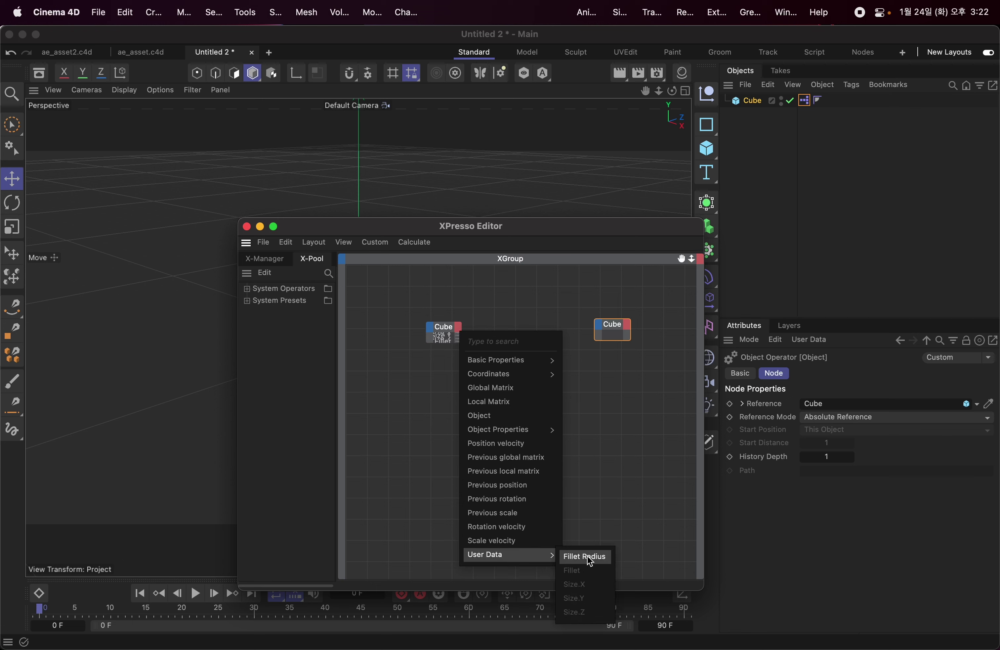
{"action": "left_click", "coordinate": [588, 557]}
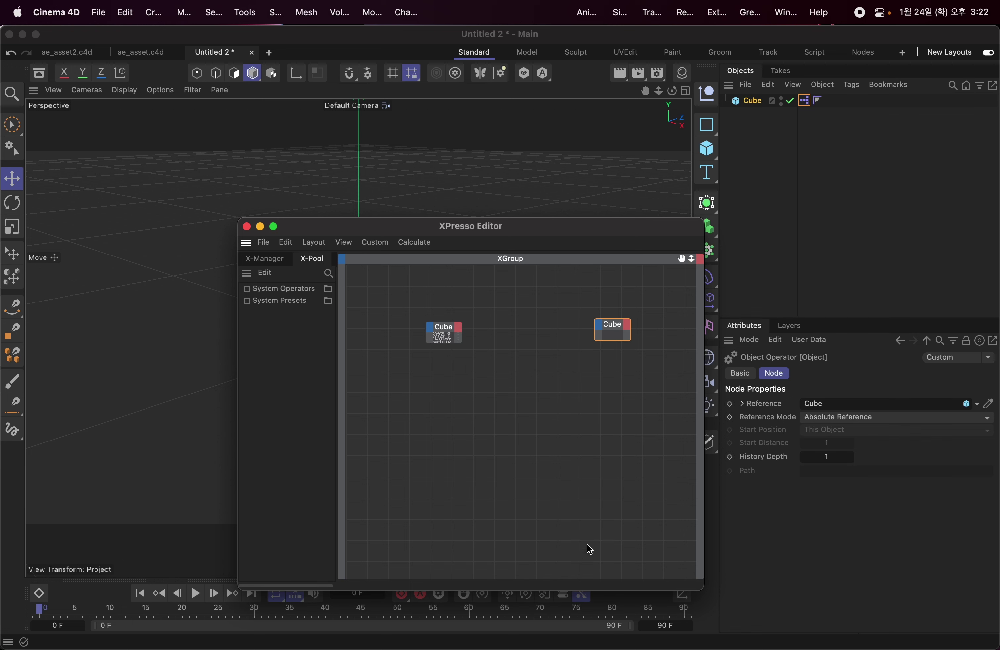
{"action": "double_click", "coordinate": [440, 326]}
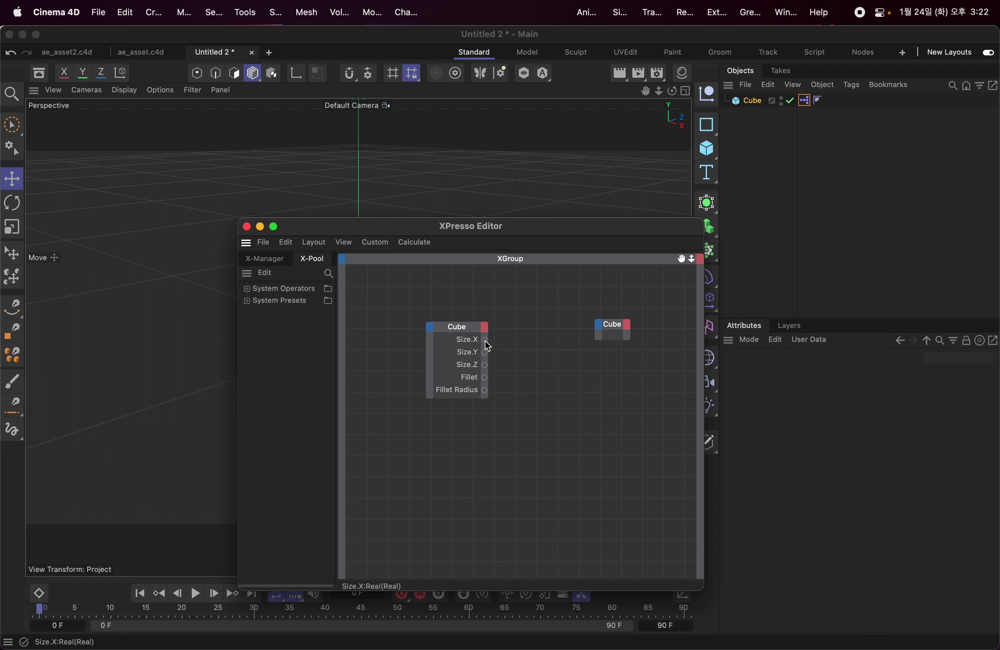
Step: Wire the Size.X, Size.Y and Size.Z outputs into the second Cube node's matching Size inputs
{"action": "left_click_drag", "start_coordinate": [485, 340], "coordinate": [601, 328]}
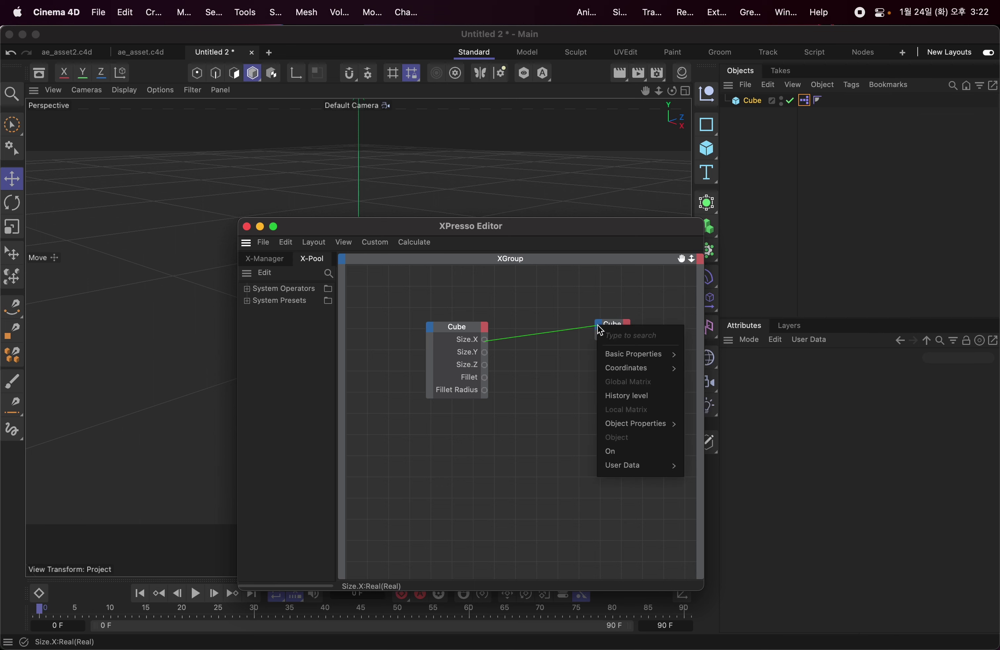
{"action": "mouse_move", "coordinate": [627, 372]}
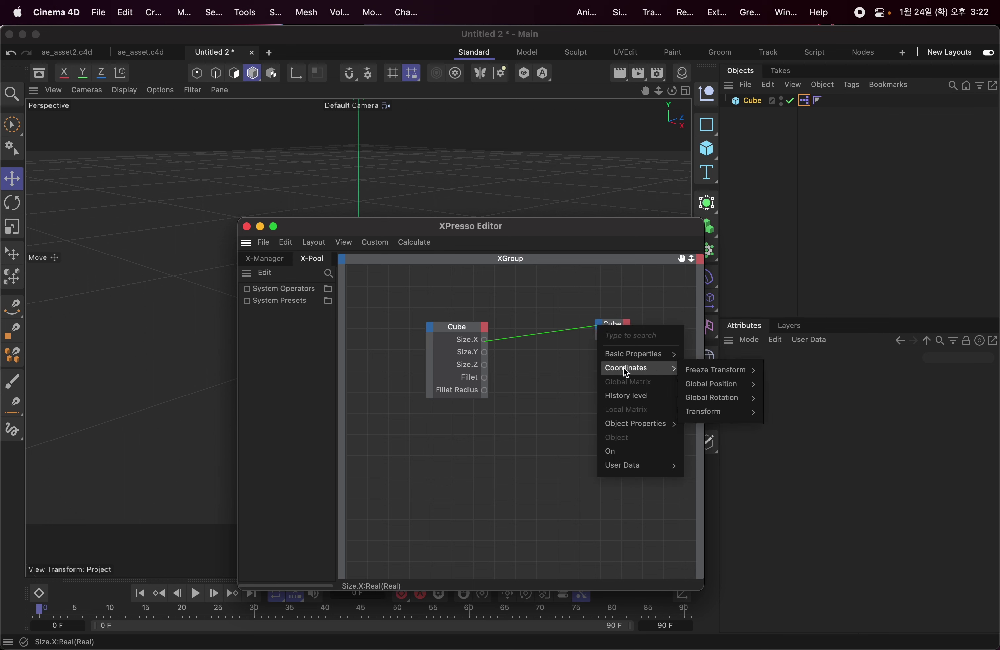
{"action": "mouse_move", "coordinate": [634, 423]}
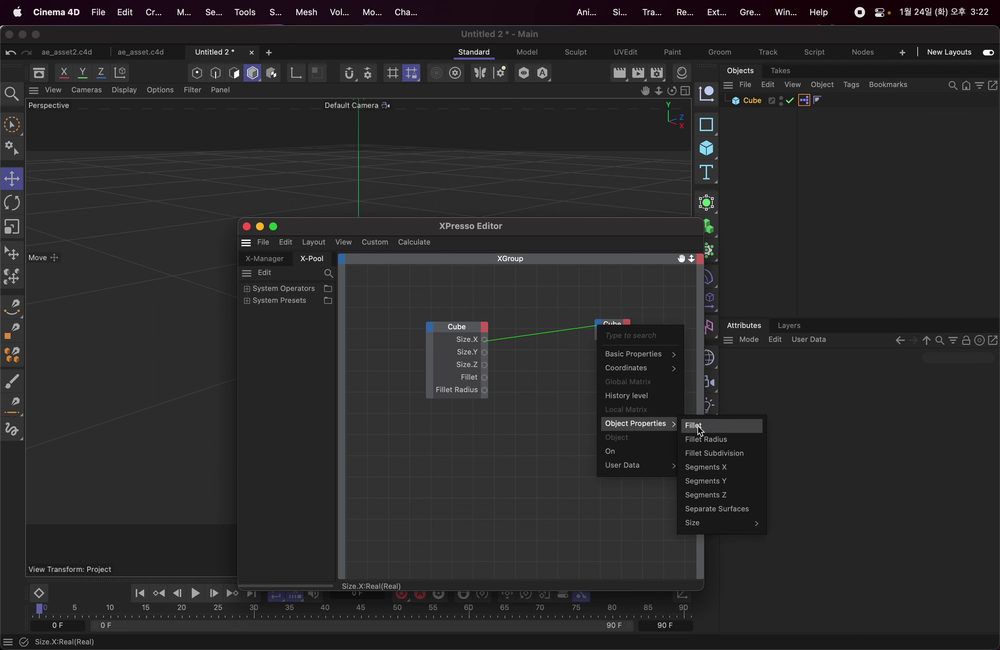
{"action": "mouse_move", "coordinate": [723, 525]}
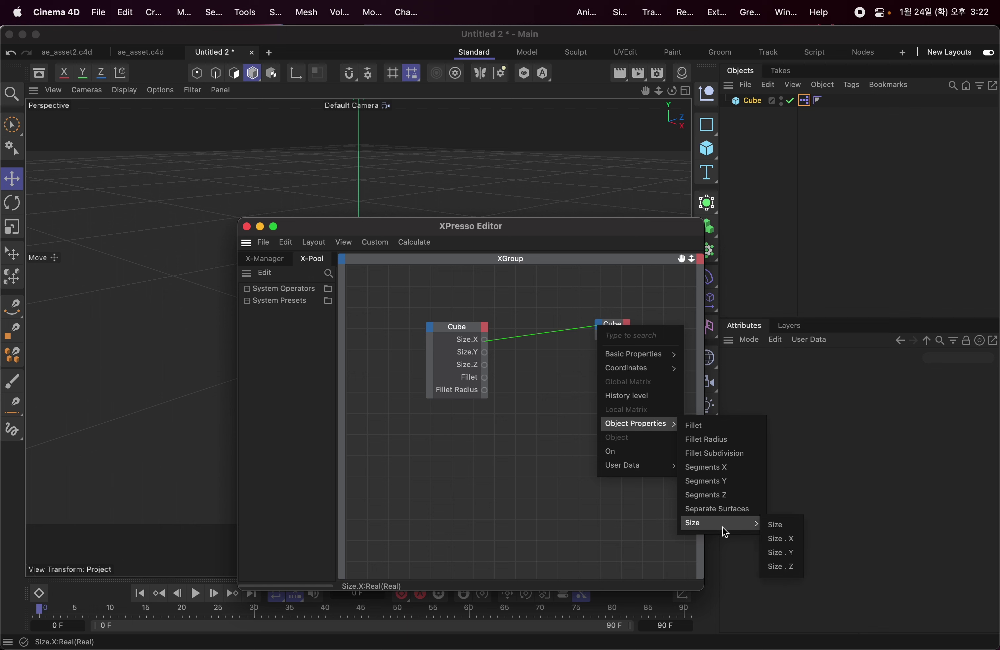
{"action": "left_click", "coordinate": [785, 539]}
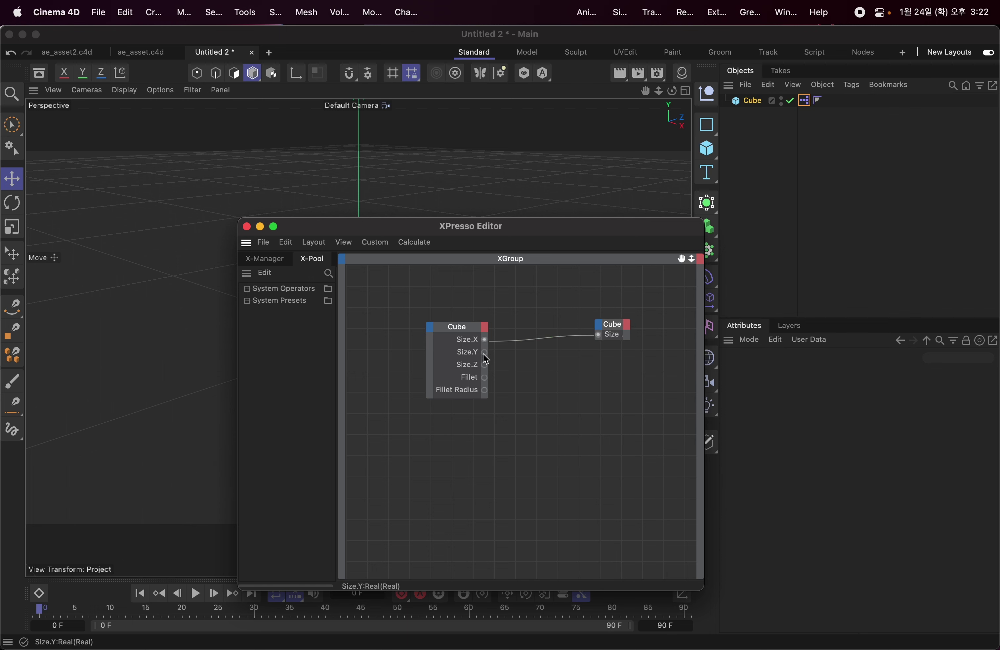
{"action": "left_click_drag", "start_coordinate": [483, 353], "coordinate": [600, 331]}
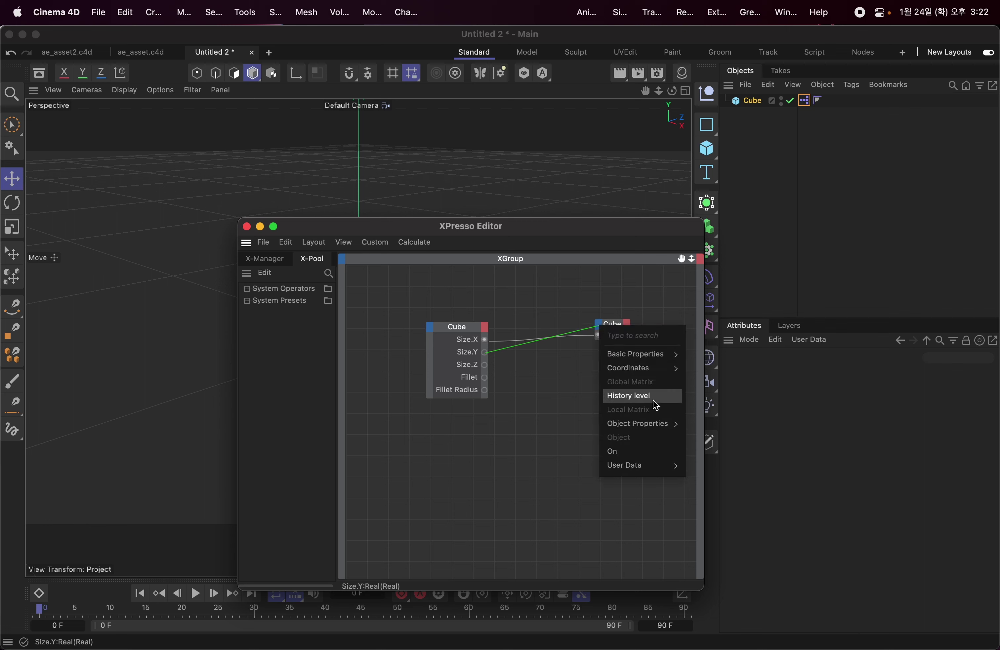
{"action": "mouse_move", "coordinate": [658, 428]}
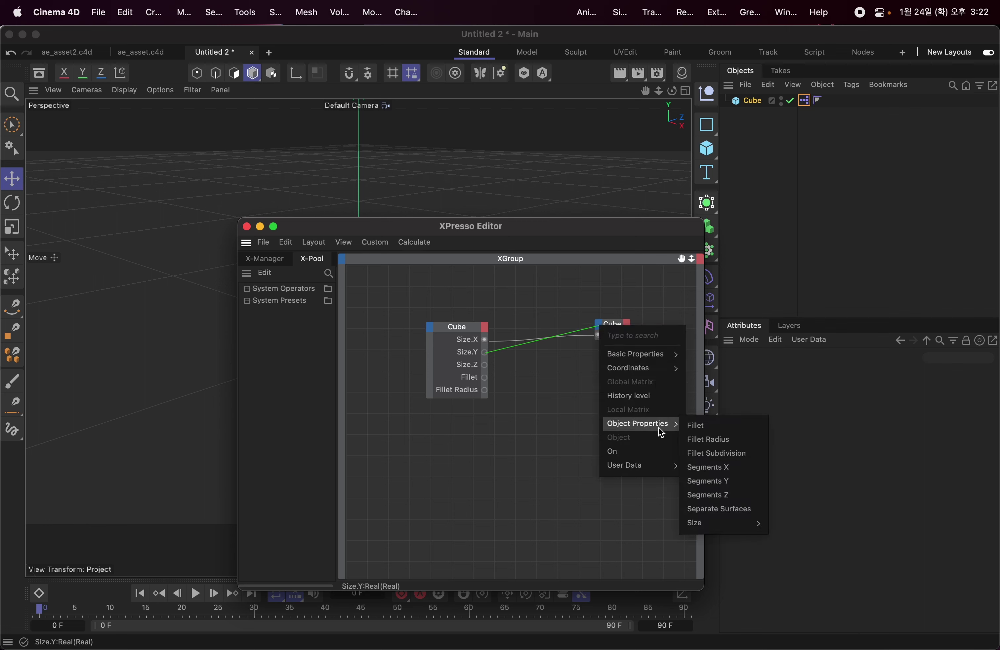
{"action": "mouse_move", "coordinate": [742, 523]}
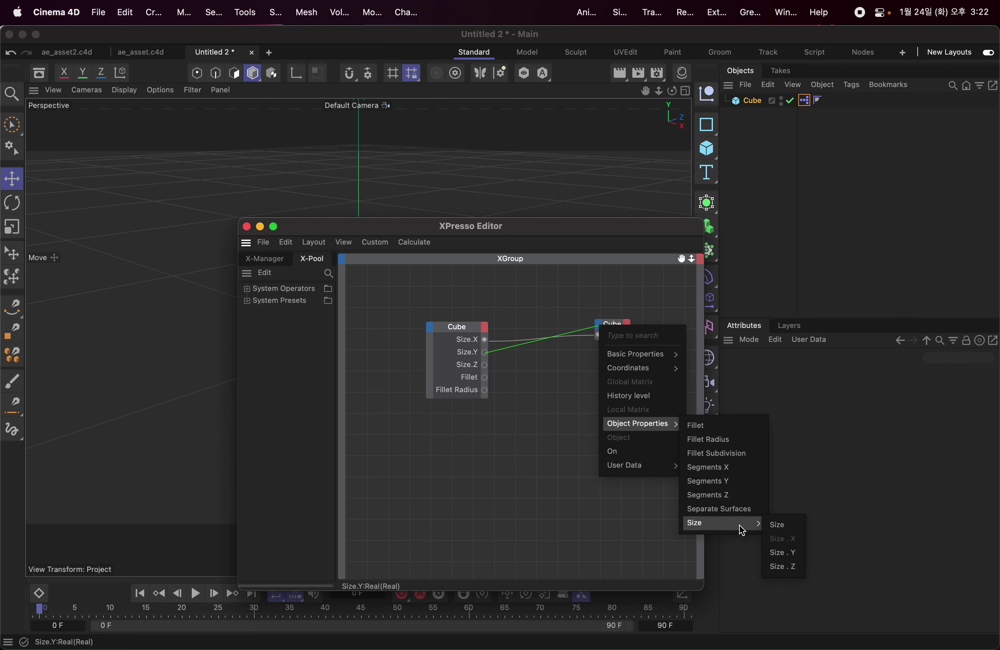
{"action": "left_click", "coordinate": [781, 549]}
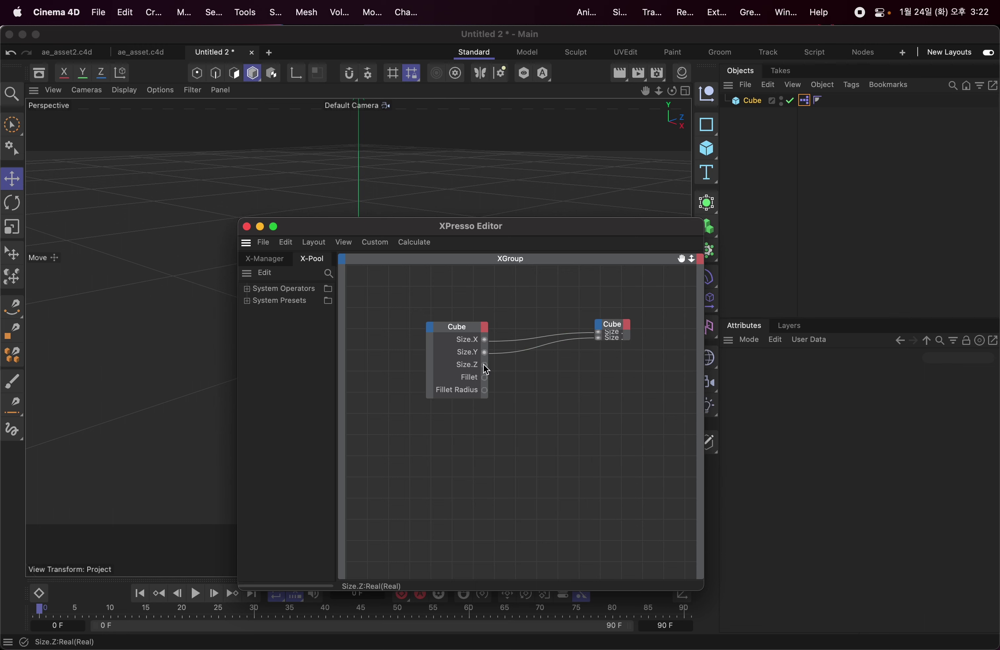
{"action": "left_click_drag", "start_coordinate": [485, 364], "coordinate": [595, 333]}
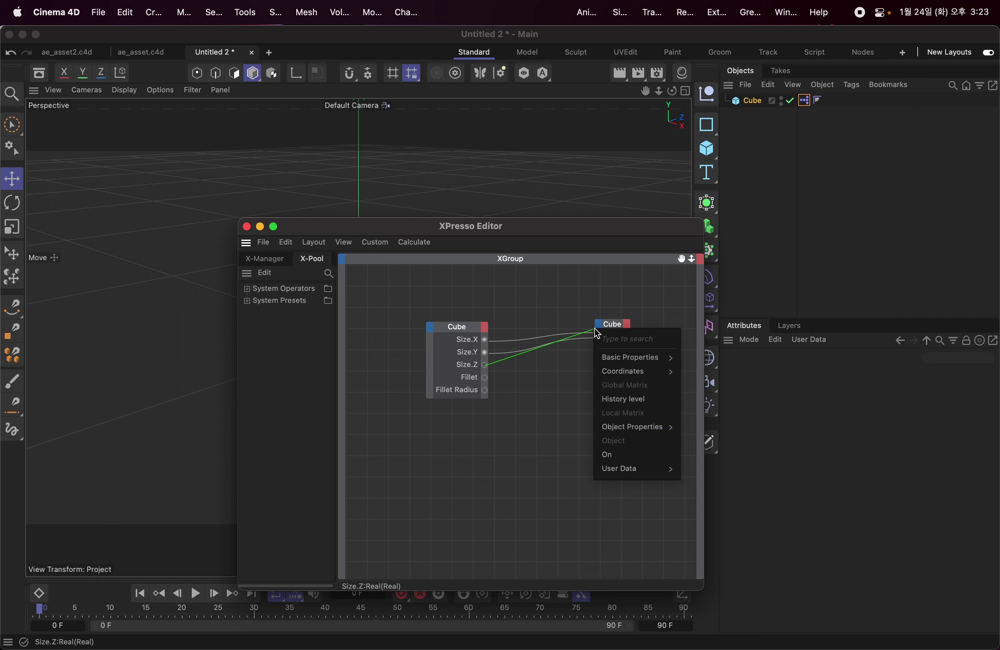
{"action": "mouse_move", "coordinate": [654, 428]}
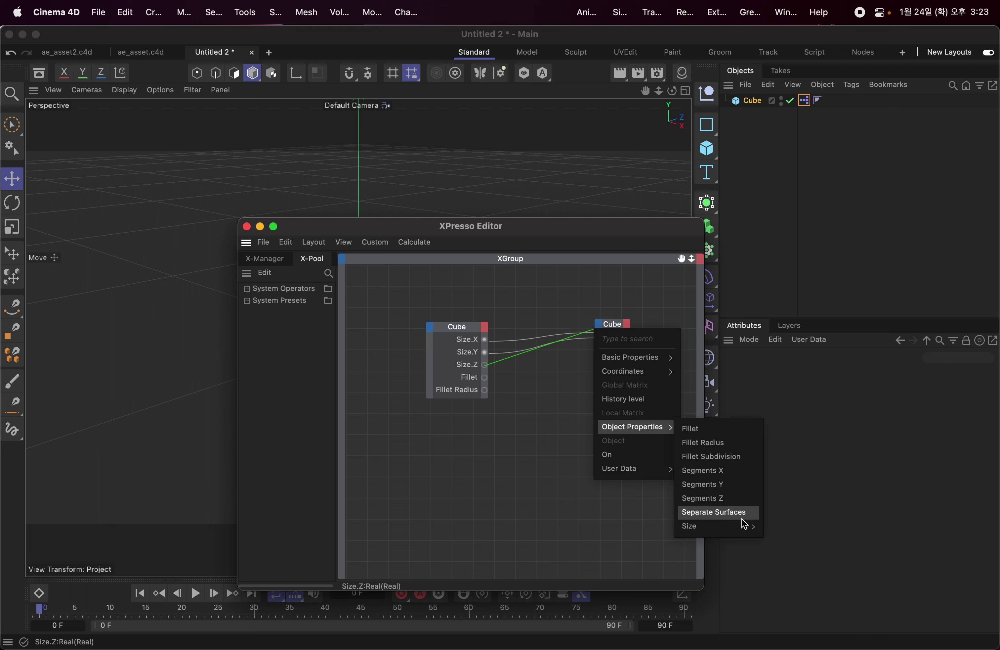
{"action": "mouse_move", "coordinate": [744, 526]}
{"action": "left_click", "coordinate": [785, 571]}
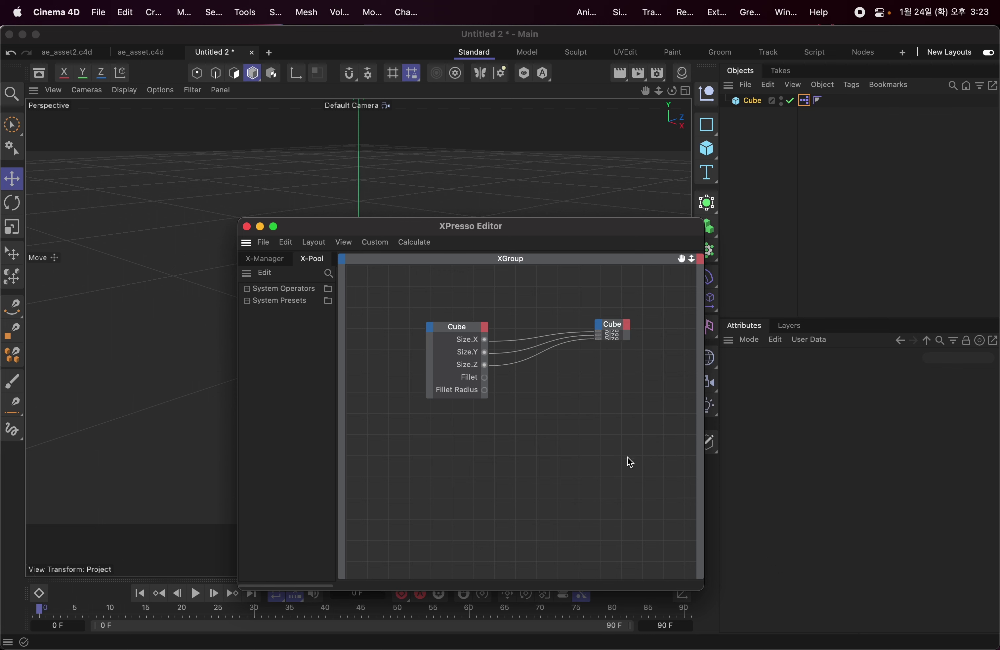
Step: Wire the Fillet and Fillet Radius outputs into the second Cube's Fillet and Fillet Radius inputs
{"action": "left_click_drag", "start_coordinate": [486, 381], "coordinate": [601, 330]}
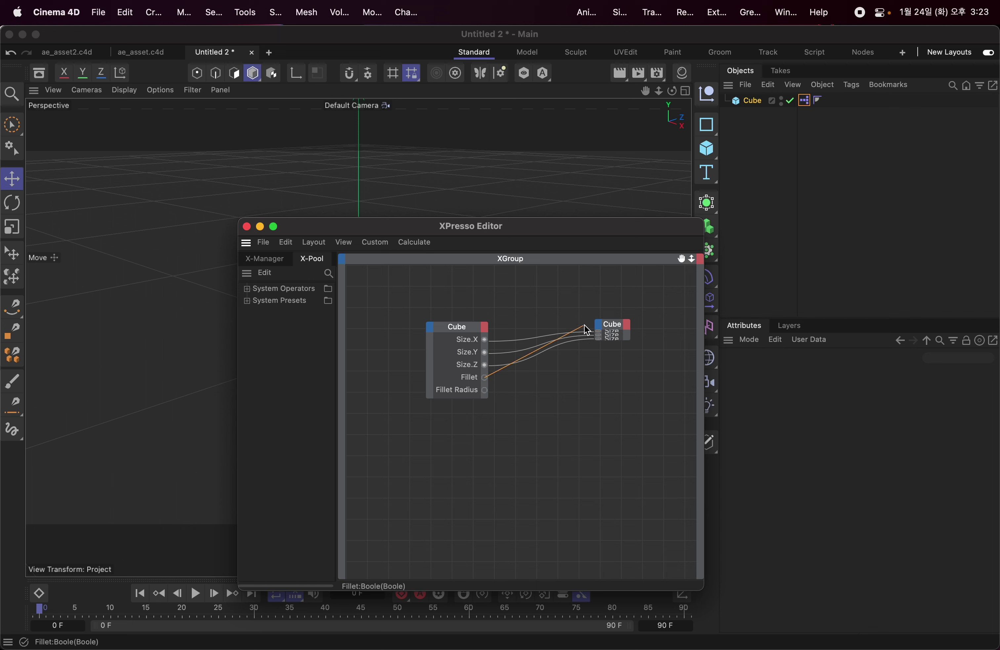
{"action": "mouse_move", "coordinate": [653, 428]}
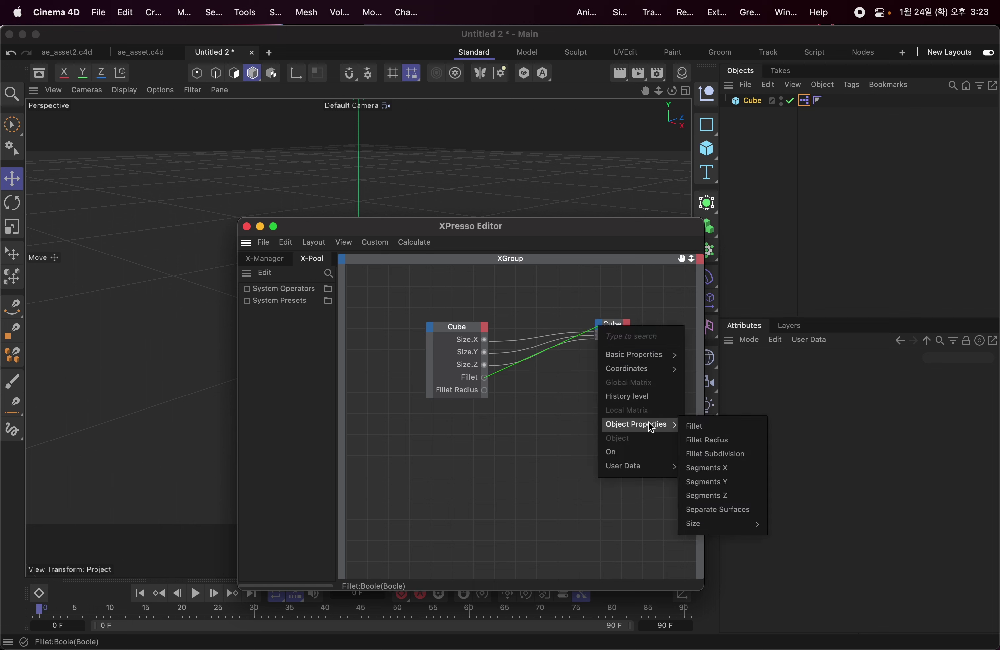
{"action": "left_click", "coordinate": [724, 427]}
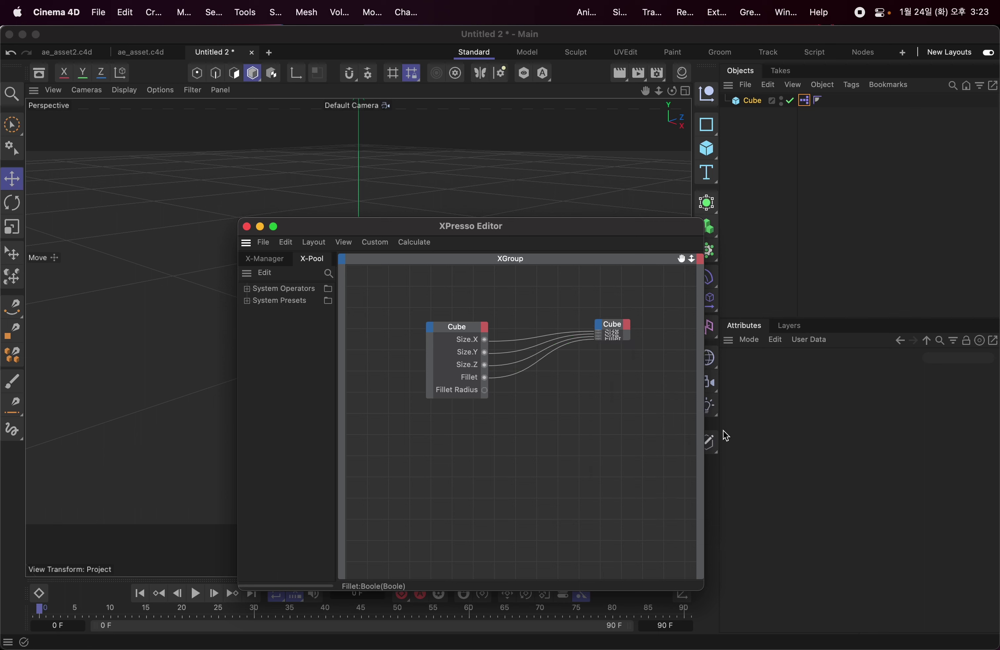
{"action": "left_click_drag", "start_coordinate": [486, 391], "coordinate": [598, 323]}
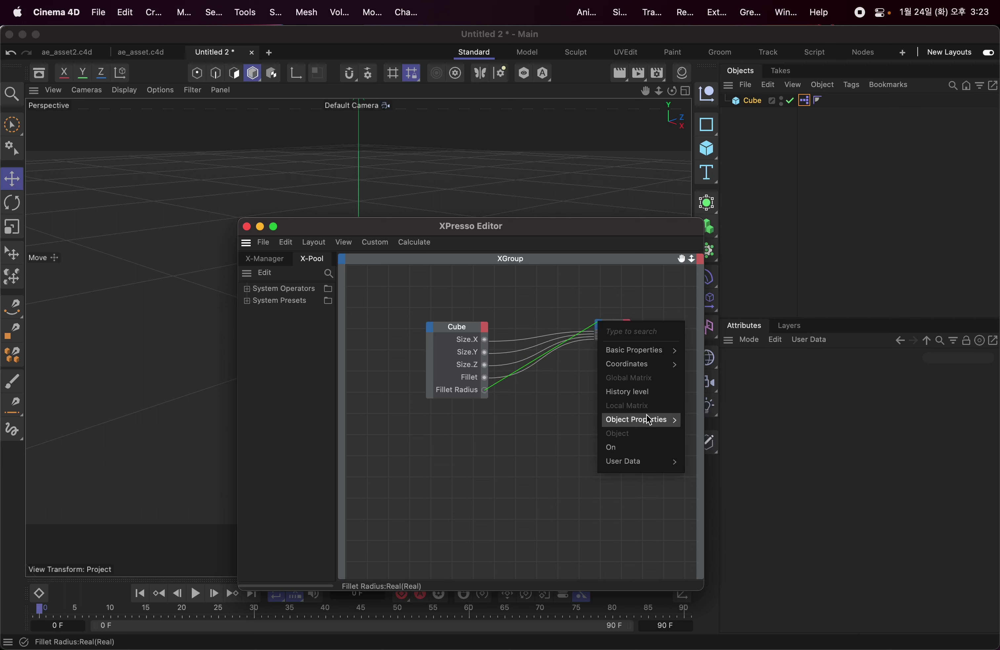
{"action": "mouse_move", "coordinate": [650, 421]}
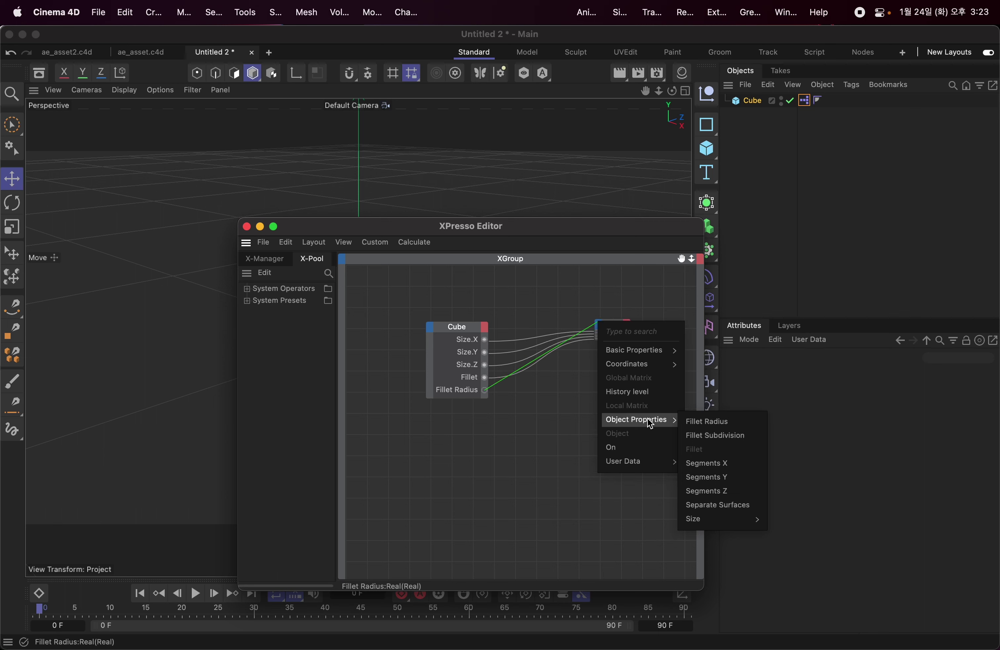
{"action": "left_click", "coordinate": [719, 422]}
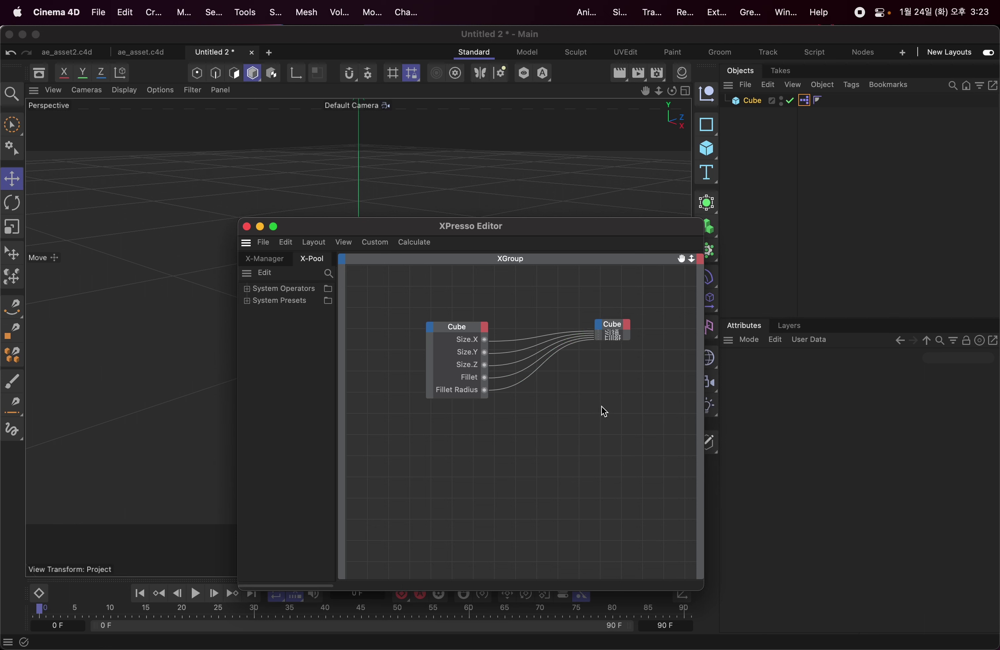
Step: Save the scene as cube_connect.c4d in the 다운로드 folder and switch back to After Effects
{"action": "key", "text": "super+s"}
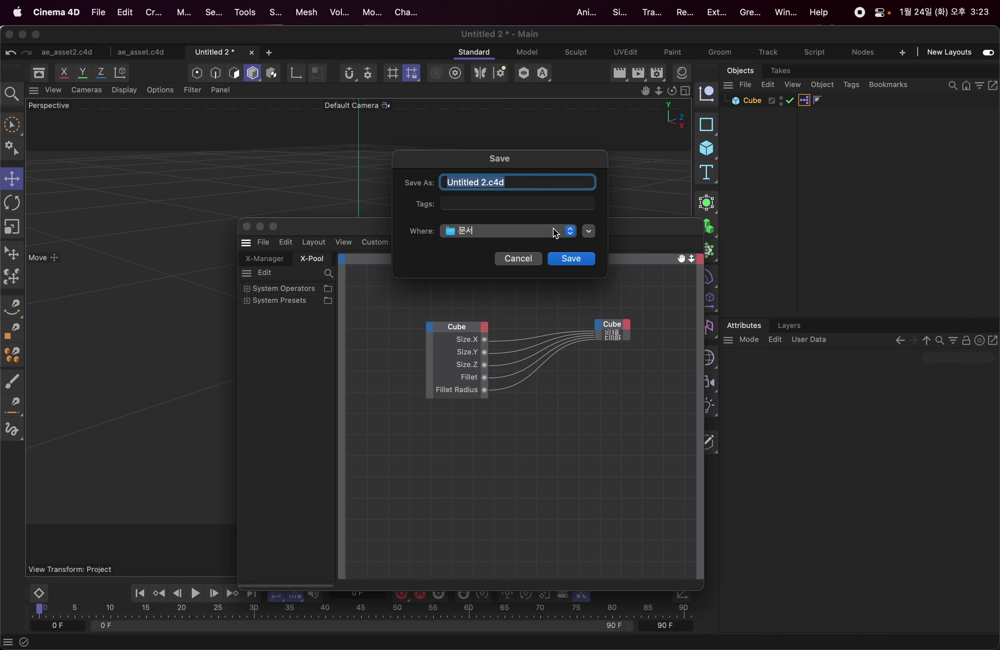
{"action": "left_click", "coordinate": [565, 234]}
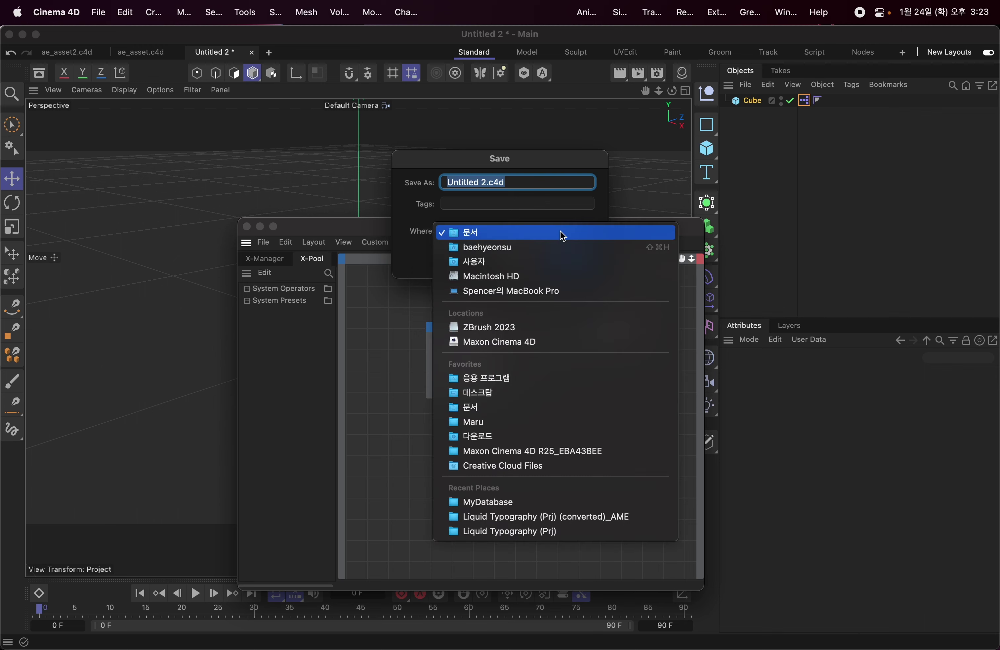
{"action": "left_click", "coordinate": [518, 441]}
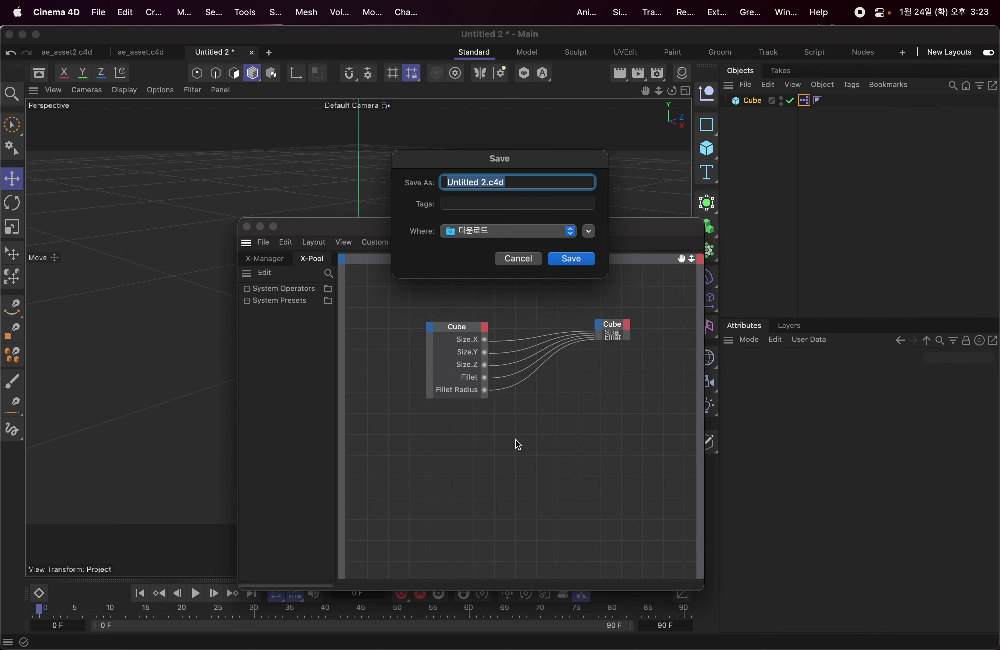
{"action": "type", "text": "cube_"}
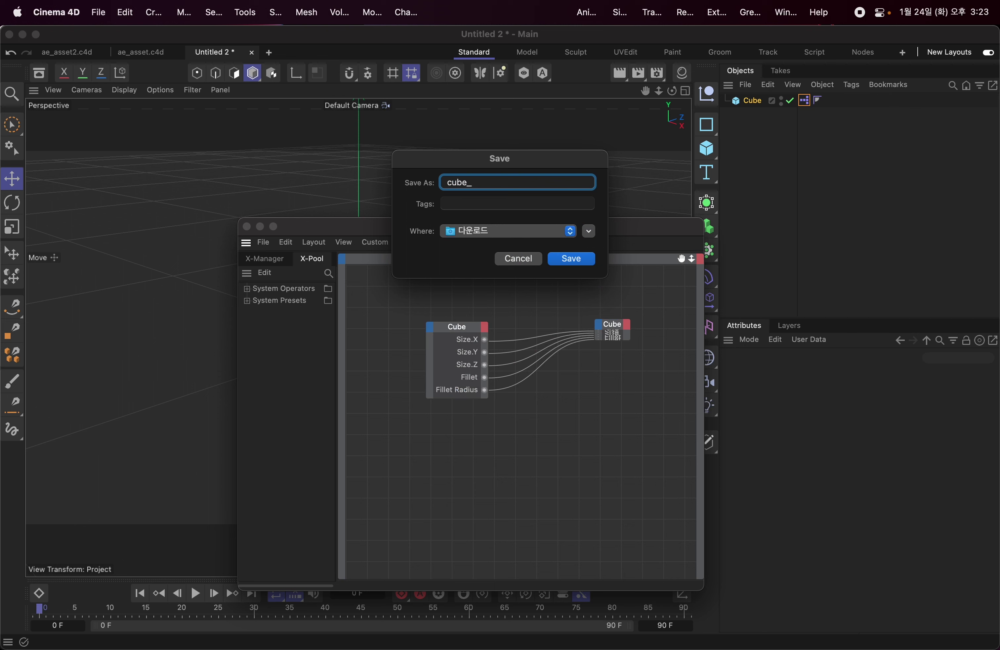
{"action": "type", "text": "connect"}
{"action": "key", "text": "Return"}
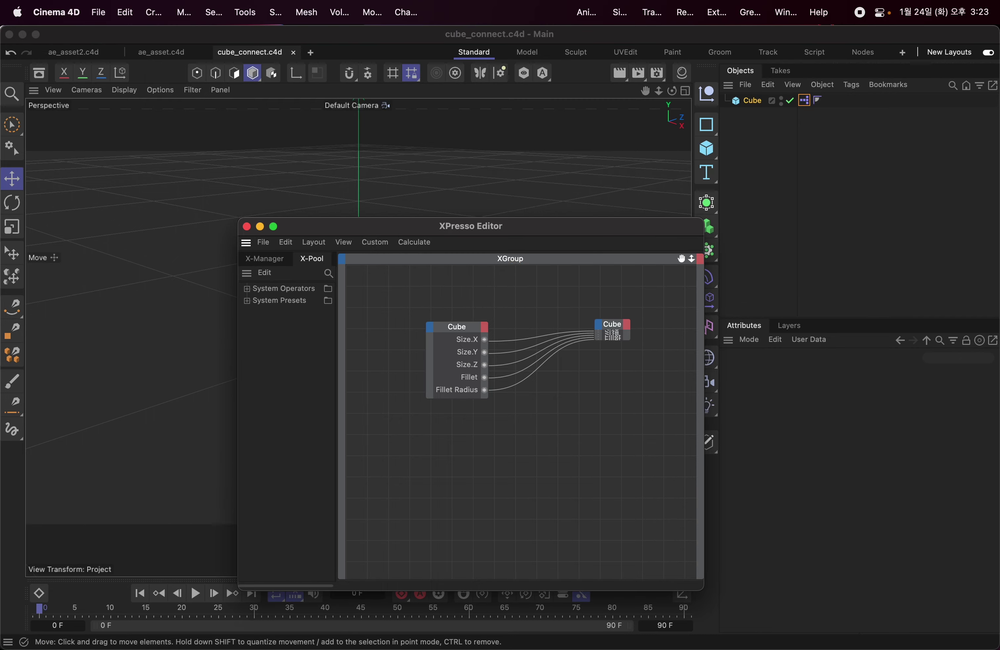
{"action": "key", "text": "super+Tab"}
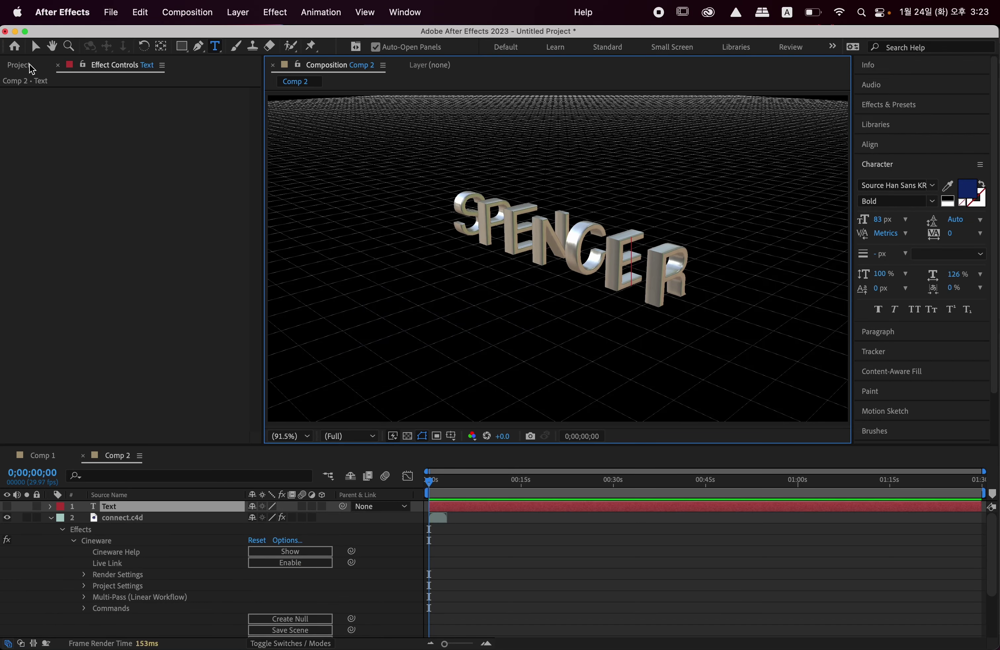
Step: Import cube_connect.c4d from the 다운로드 folder into the Project panel
{"action": "left_click", "coordinate": [32, 67]}
{"action": "left_click", "coordinate": [58, 263]}
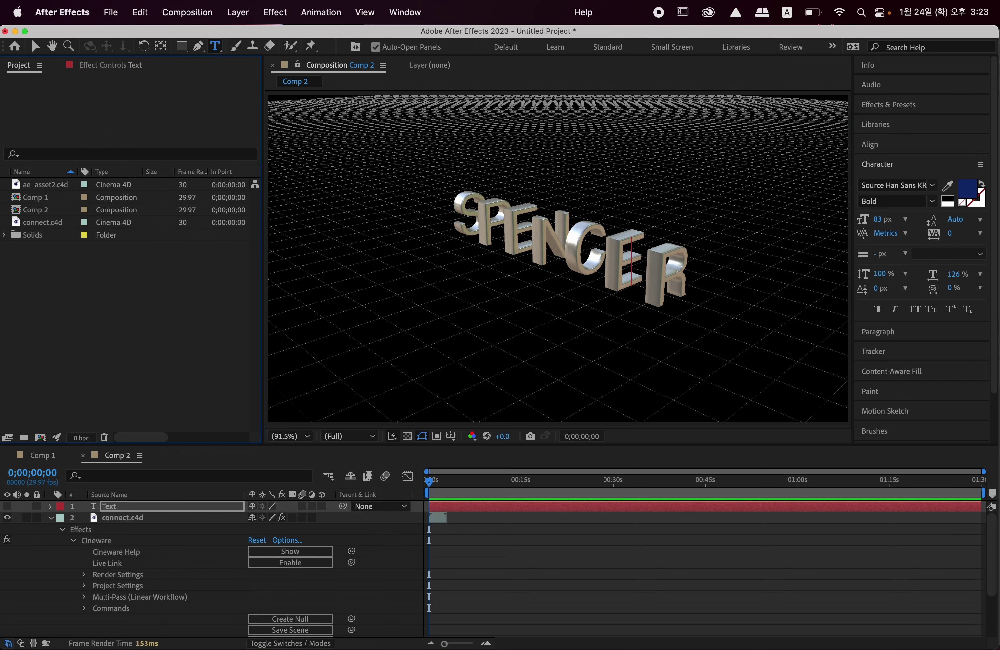
{"action": "double_click", "coordinate": [58, 265]}
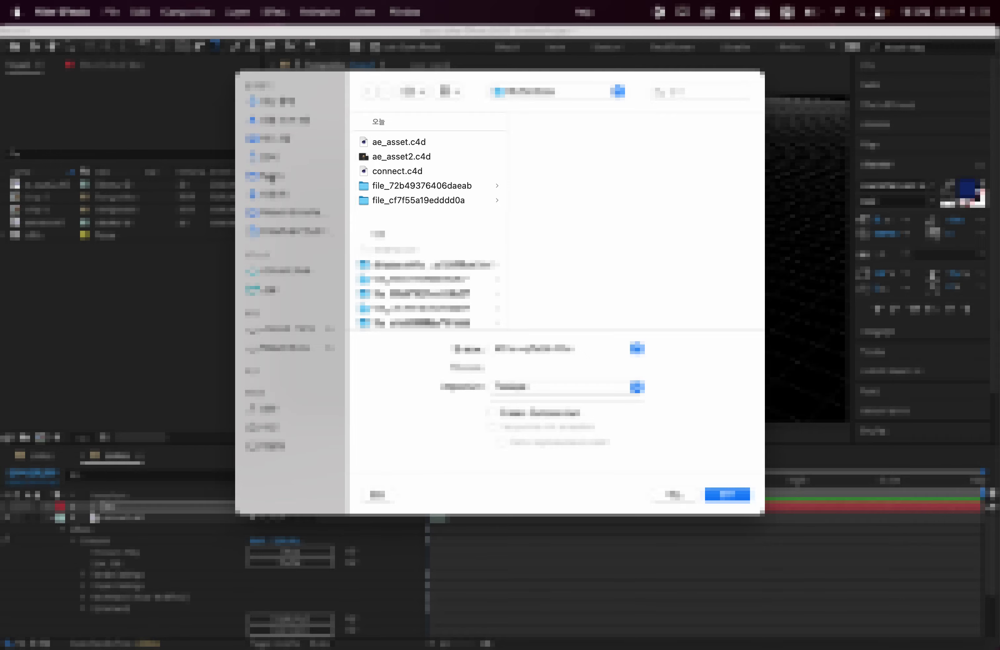
{"action": "left_click", "coordinate": [275, 194]}
{"action": "left_click", "coordinate": [418, 141]}
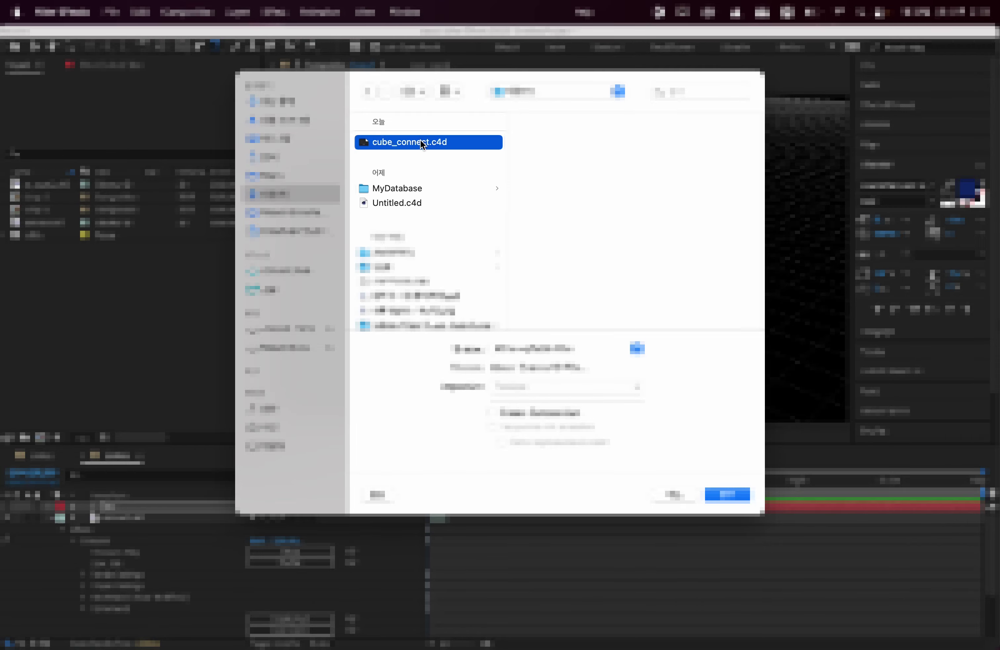
{"action": "left_click", "coordinate": [725, 496]}
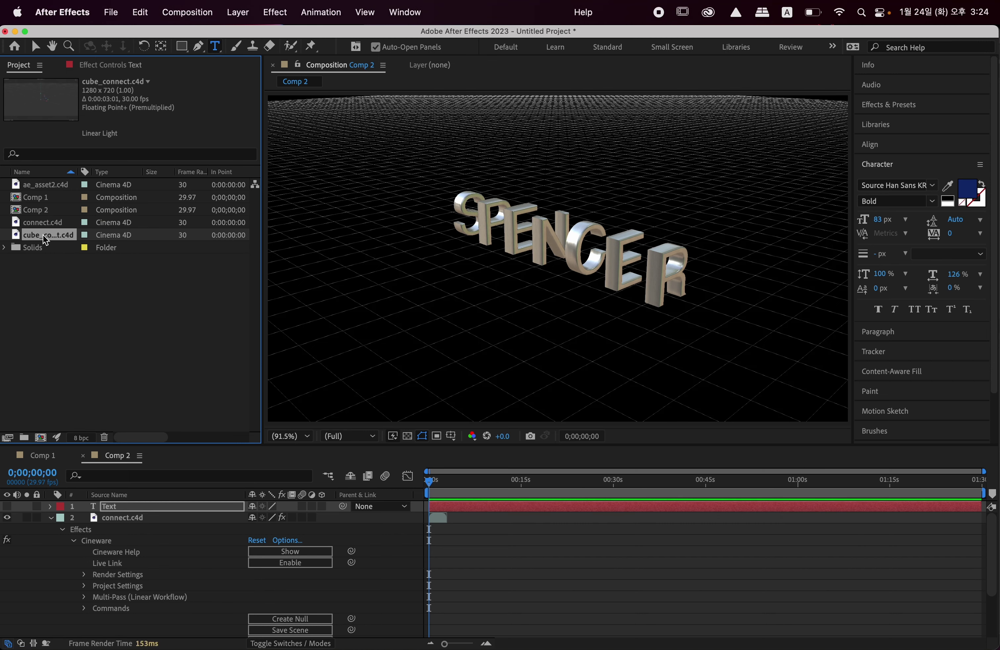
Step: Create new compositions and add cube_connect.c4d as a layer in Comp 4
{"action": "key", "text": "super+n"}
{"action": "key", "text": "Return"}
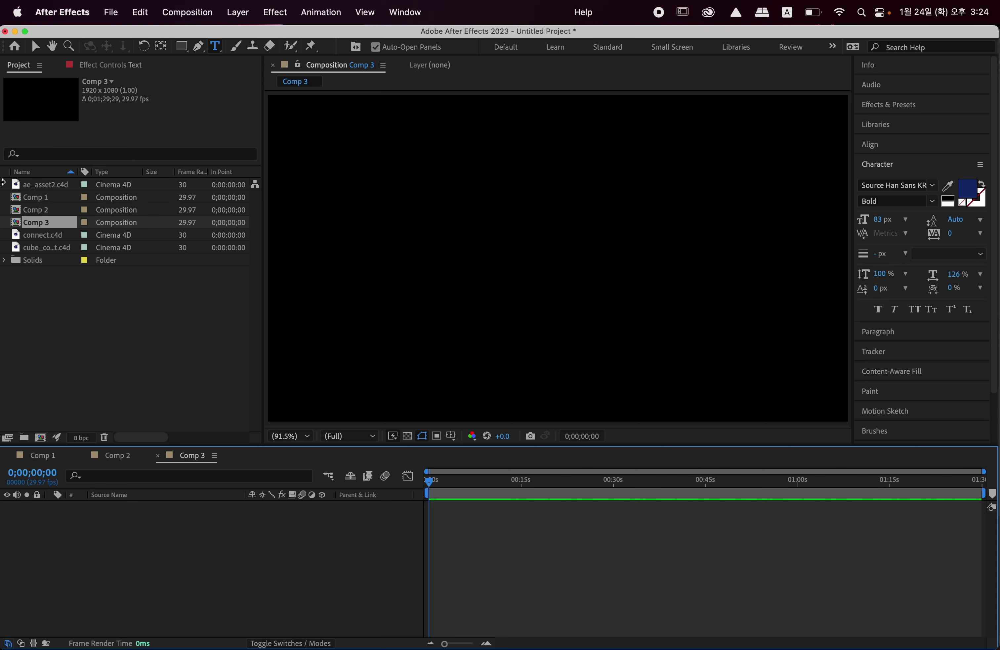
{"action": "key", "text": "super+n"}
{"action": "key", "text": "Return"}
{"action": "left_click_drag", "start_coordinate": [47, 260], "coordinate": [148, 548]}
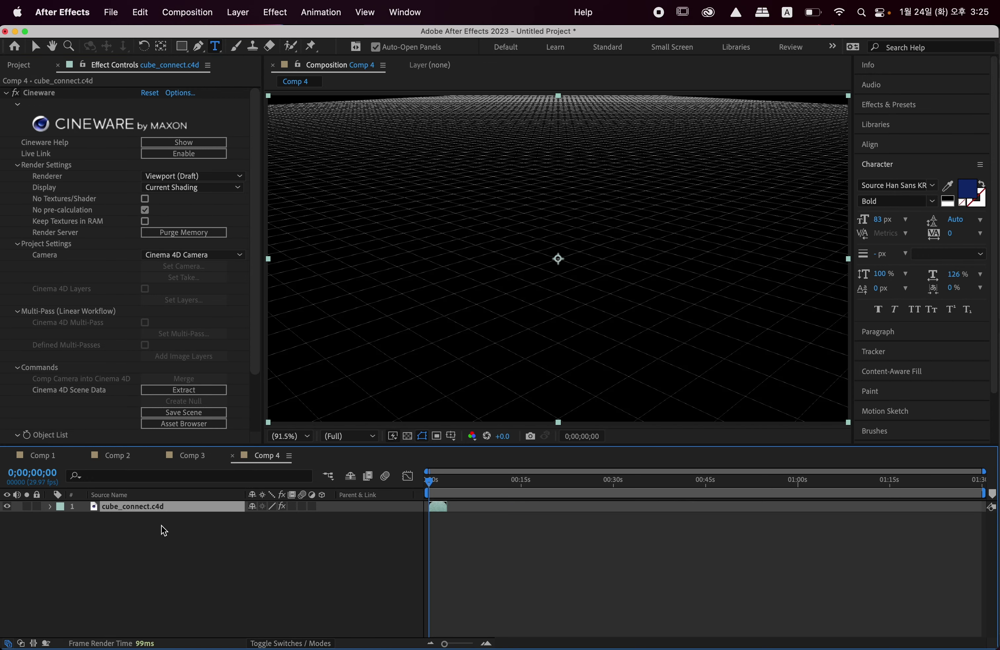
Step: Select Cube in the Cineware effect and set Size.X, Size.Y and Size.Z to 200
{"action": "scroll", "coordinate": [260, 420], "scroll_direction": "down", "scroll_amount": 4}
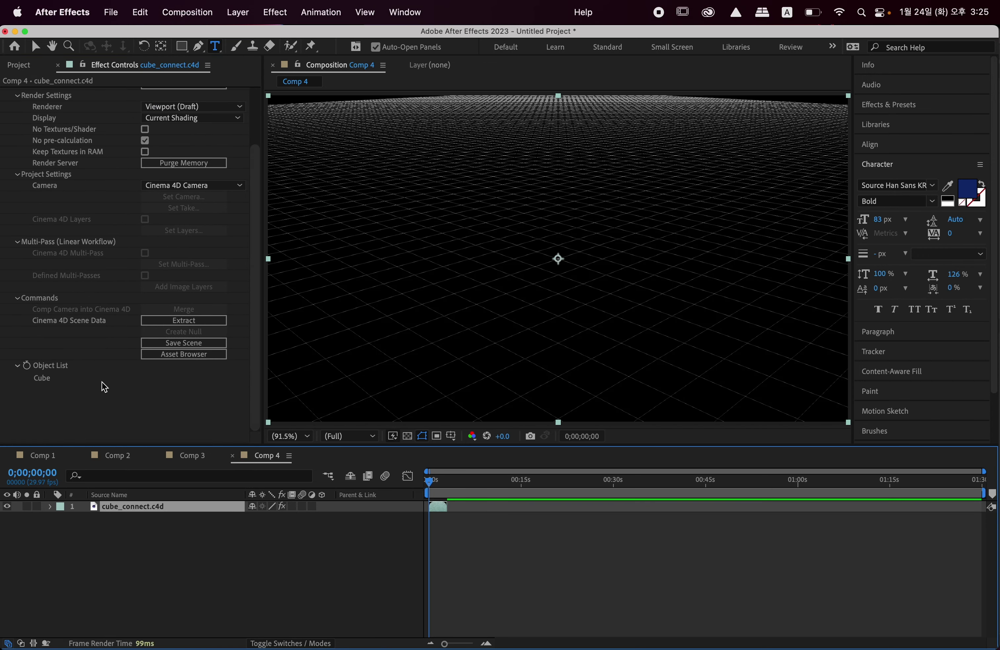
{"action": "left_click", "coordinate": [45, 378]}
{"action": "scroll", "coordinate": [255, 417], "scroll_direction": "down", "scroll_amount": 3}
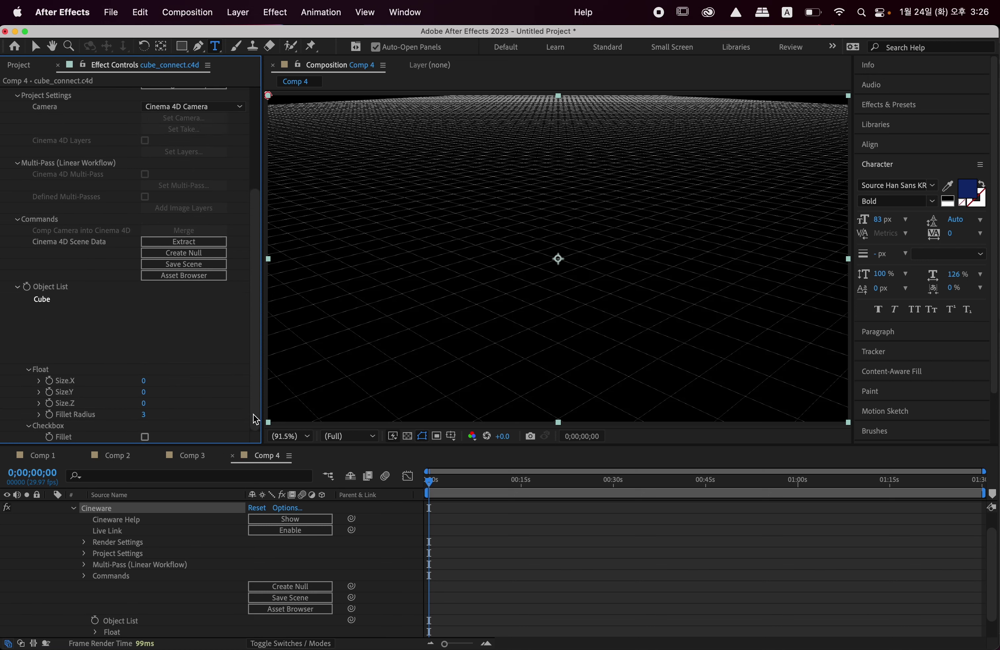
{"action": "left_click", "coordinate": [145, 381]}
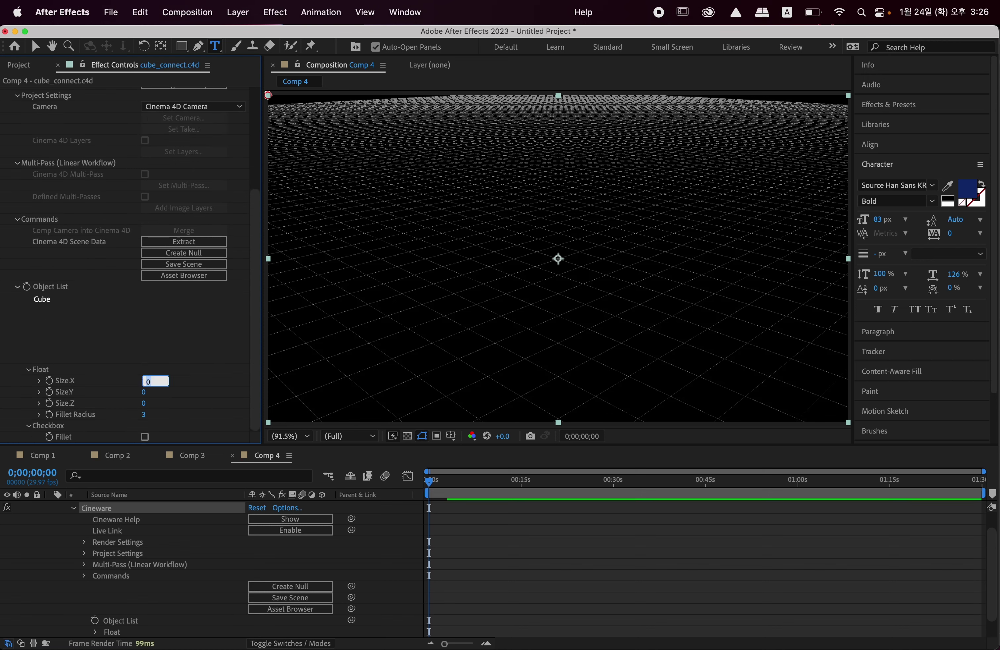
{"action": "type", "text": "200"}
{"action": "key", "text": "Tab"}
{"action": "type", "text": "200"}
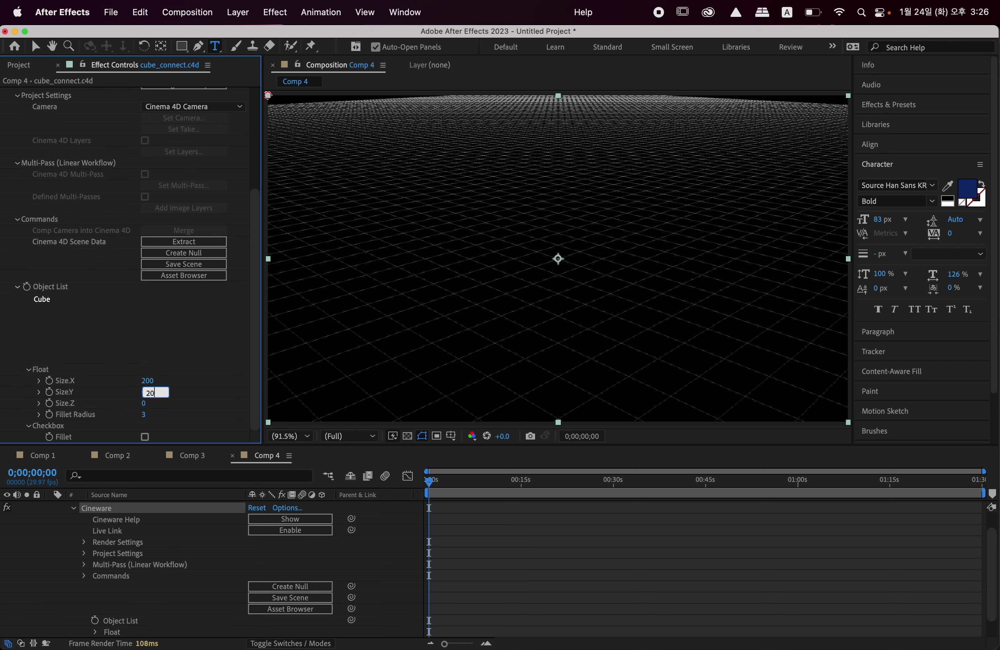
{"action": "key", "text": "Tab"}
{"action": "type", "text": "200"}
{"action": "key", "text": "Tab"}
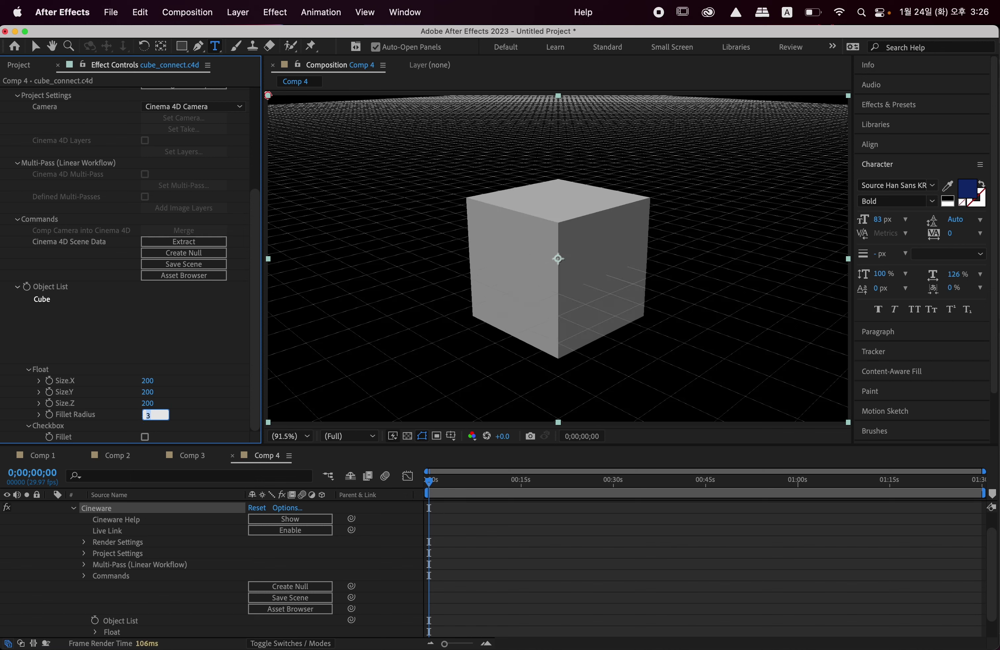
{"action": "key", "text": "Return"}
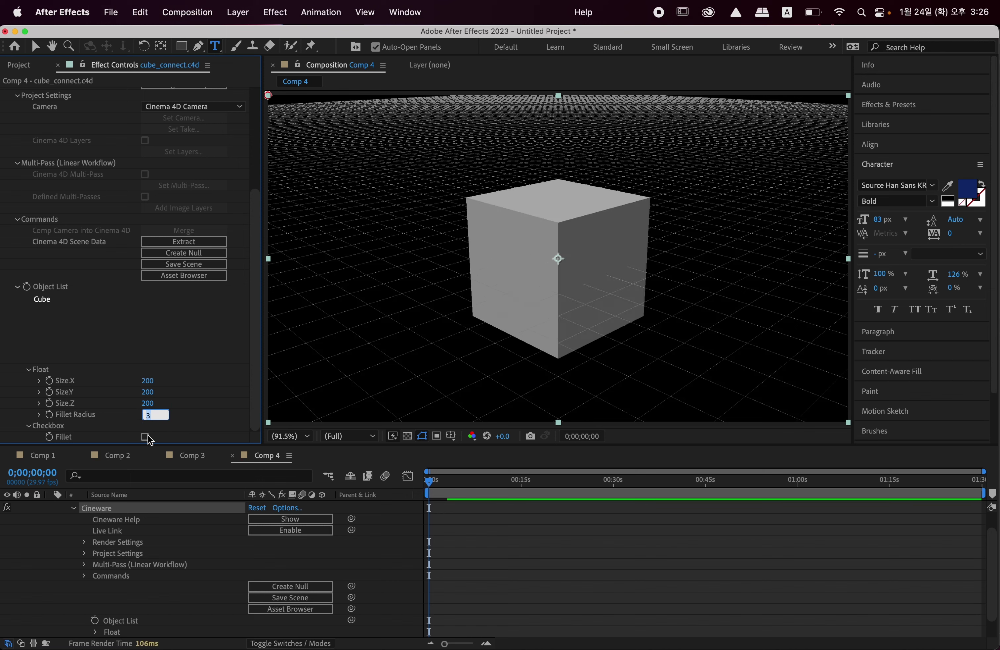
Step: Turn on Fillet, scrub Fillet Radius up for heavy rounding, then back down to 0
{"action": "right_click", "coordinate": [144, 437]}
{"action": "left_click", "coordinate": [145, 437]}
{"action": "left_click", "coordinate": [145, 437]}
{"action": "right_click", "coordinate": [143, 418]}
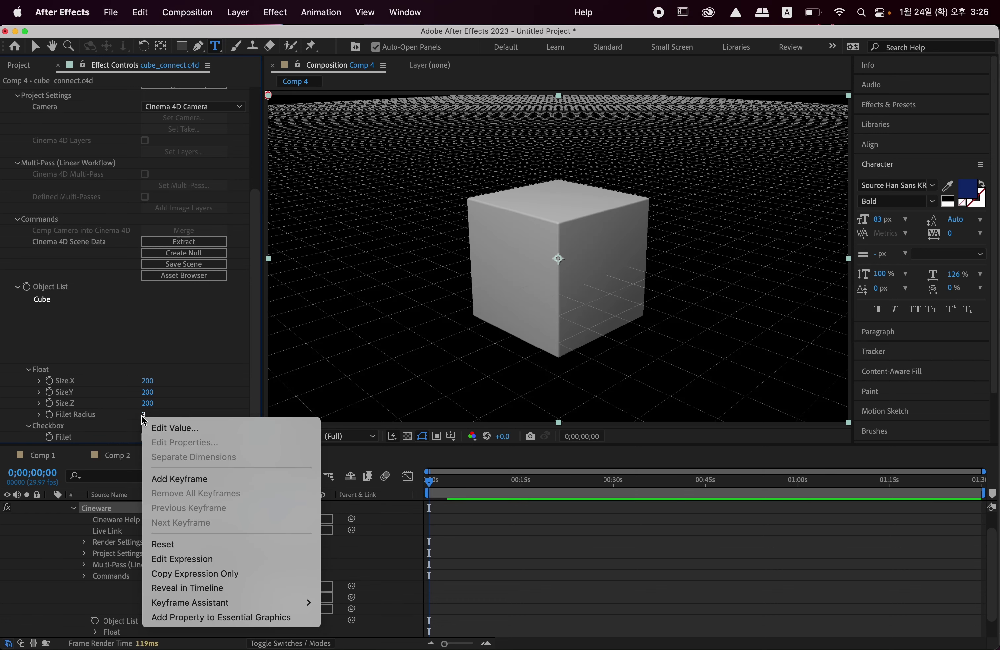
{"action": "left_click", "coordinate": [164, 417]}
{"action": "left_click_drag", "start_coordinate": [145, 414], "coordinate": [183, 416]}
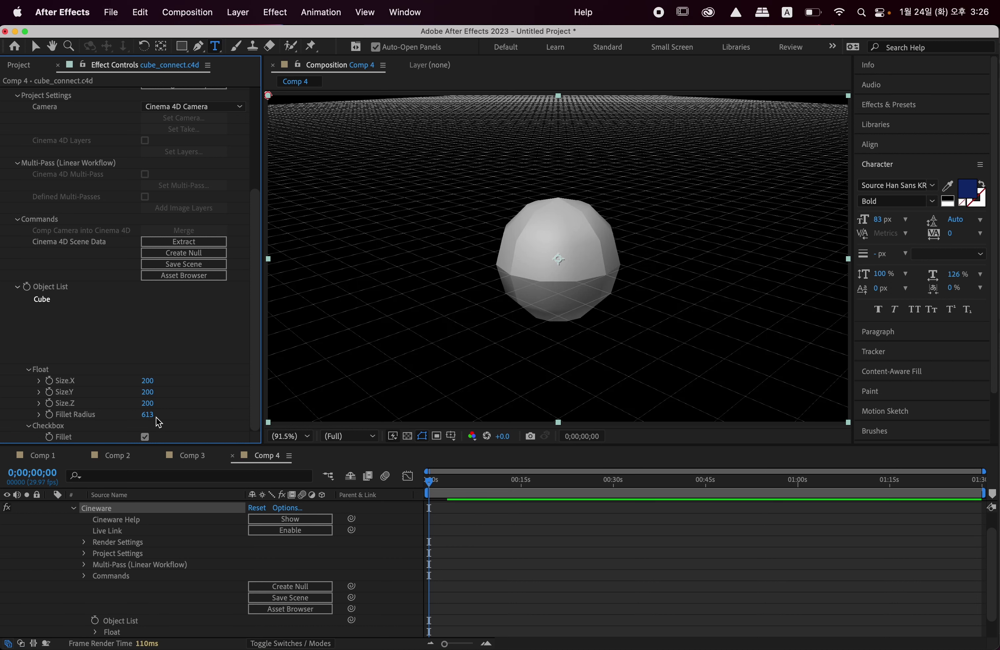
{"action": "right_click", "coordinate": [155, 417]}
{"action": "left_click", "coordinate": [149, 415]}
{"action": "left_click_drag", "start_coordinate": [148, 415], "coordinate": [111, 420]}
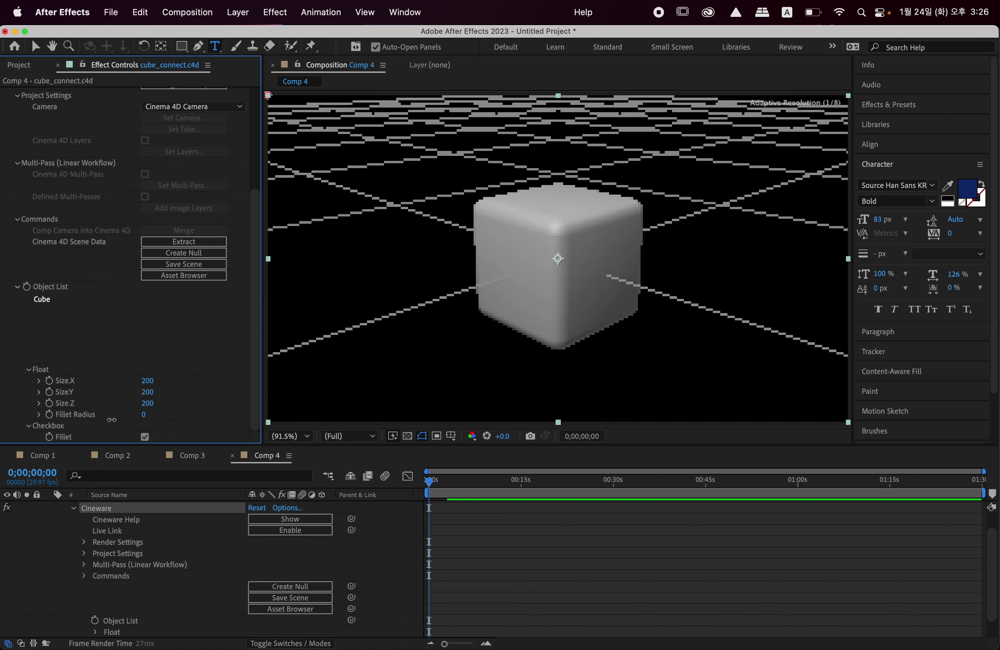